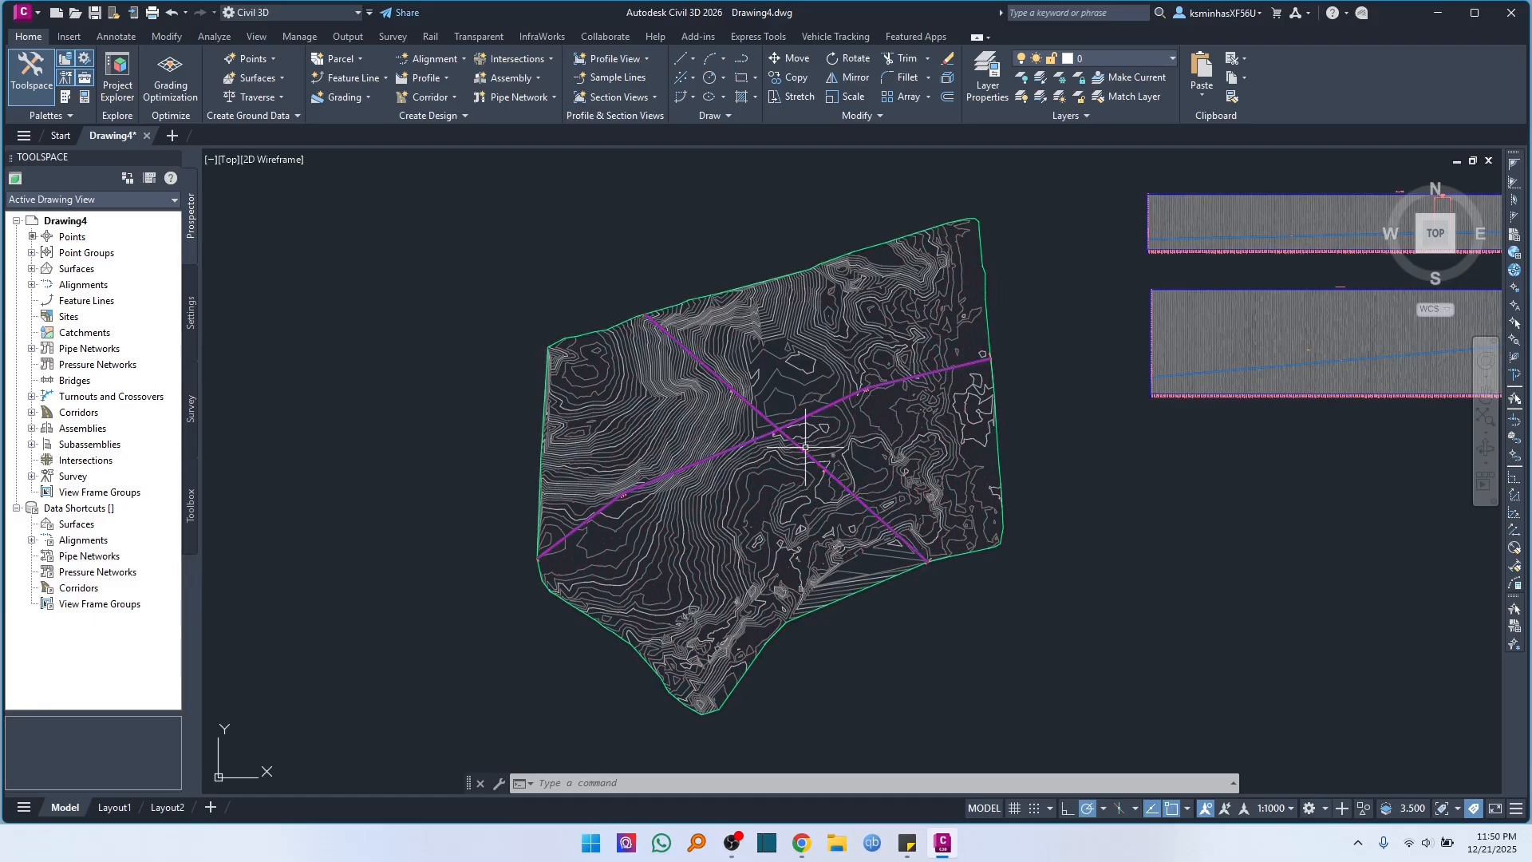
- Start creating an intersection at the point where the two corridor centerlines cross
{"action": "scroll", "coordinate": [783, 432], "scroll_direction": "up", "scroll_amount": 8}
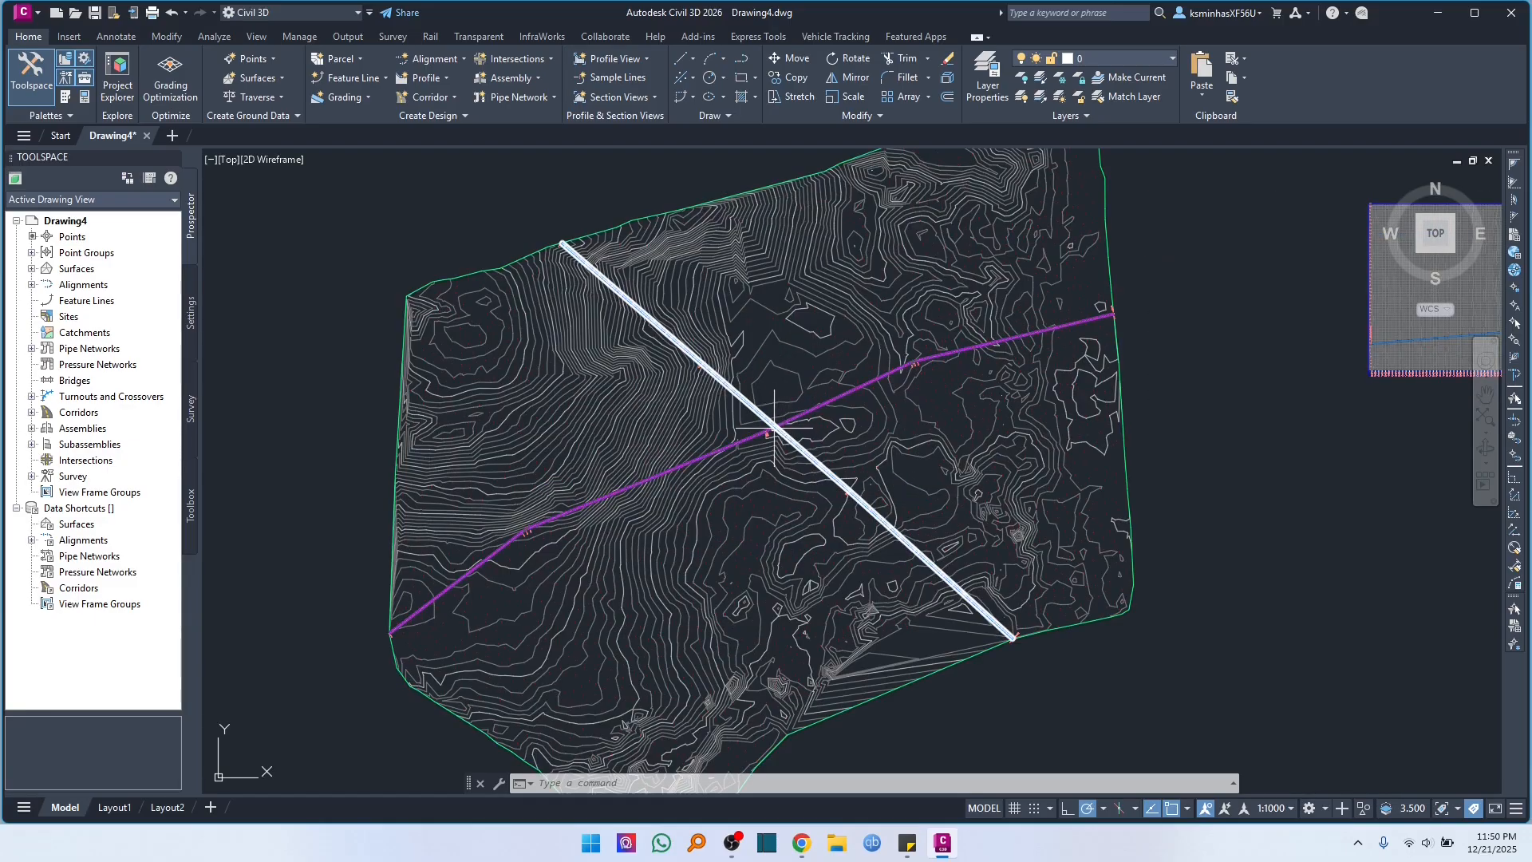
{"action": "scroll", "coordinate": [774, 419], "scroll_direction": "up", "scroll_amount": 8}
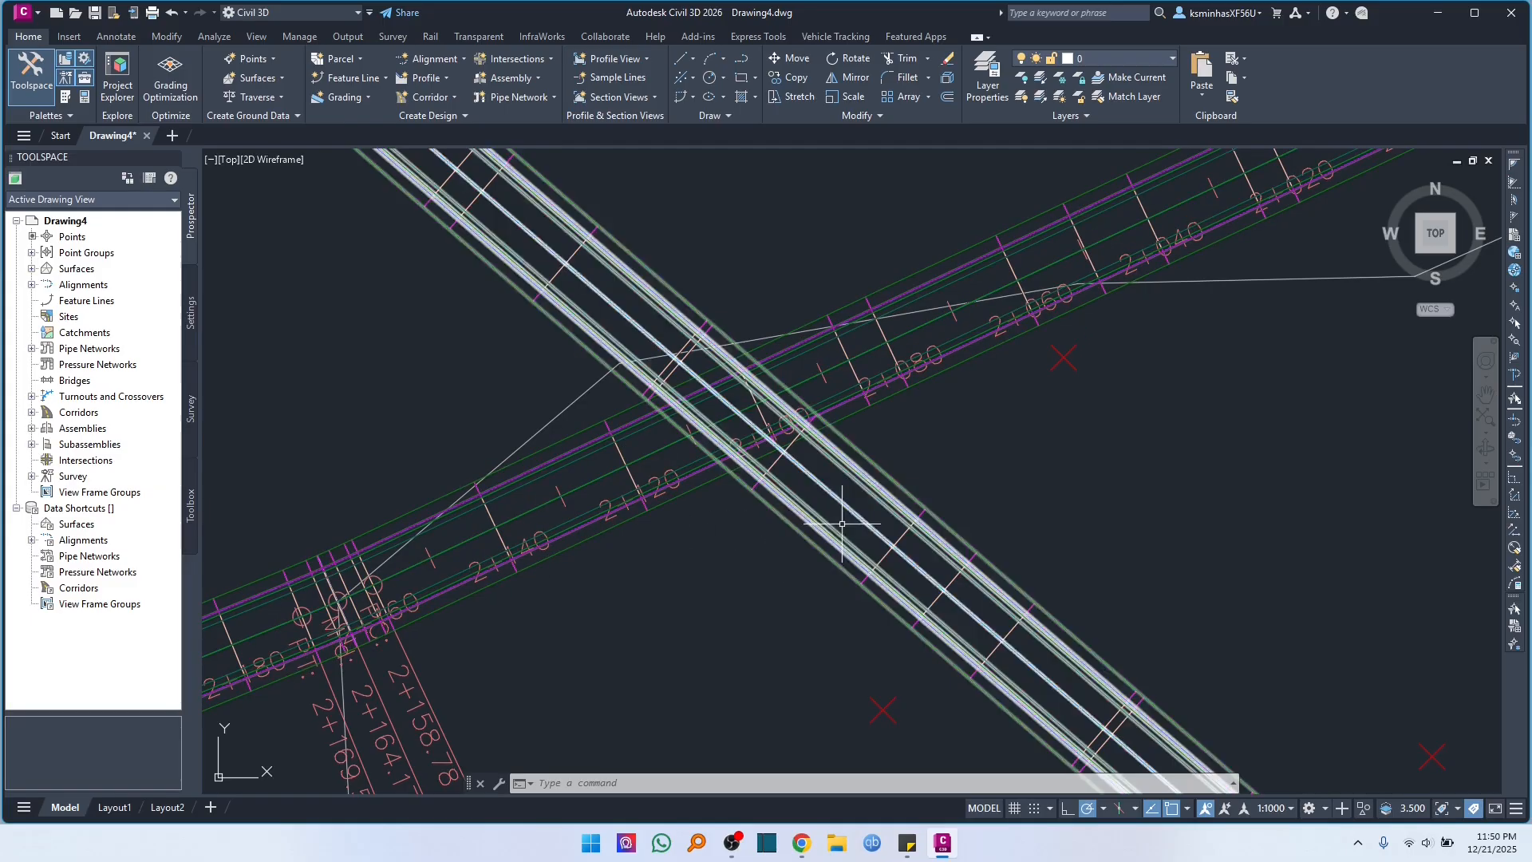
{"action": "scroll", "coordinate": [730, 577], "scroll_direction": "down", "scroll_amount": 5}
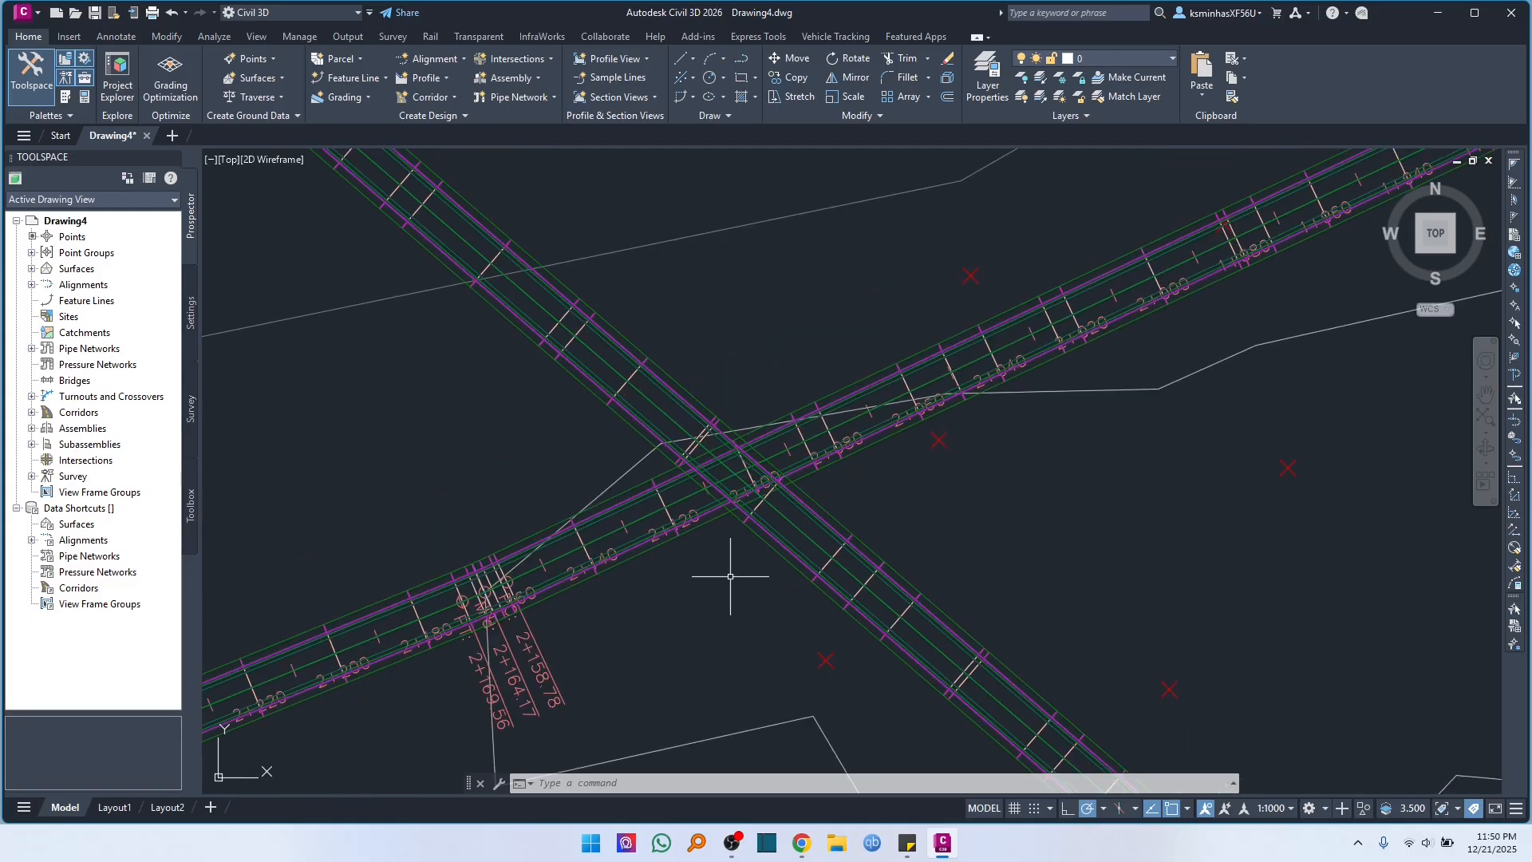
{"action": "mouse_move", "coordinate": [724, 596]}
{"action": "middle_mouse_down"}
{"action": "mouse_move", "coordinate": [798, 448]}
{"action": "mouse_move", "coordinate": [769, 486]}
{"action": "middle_mouse_up"}
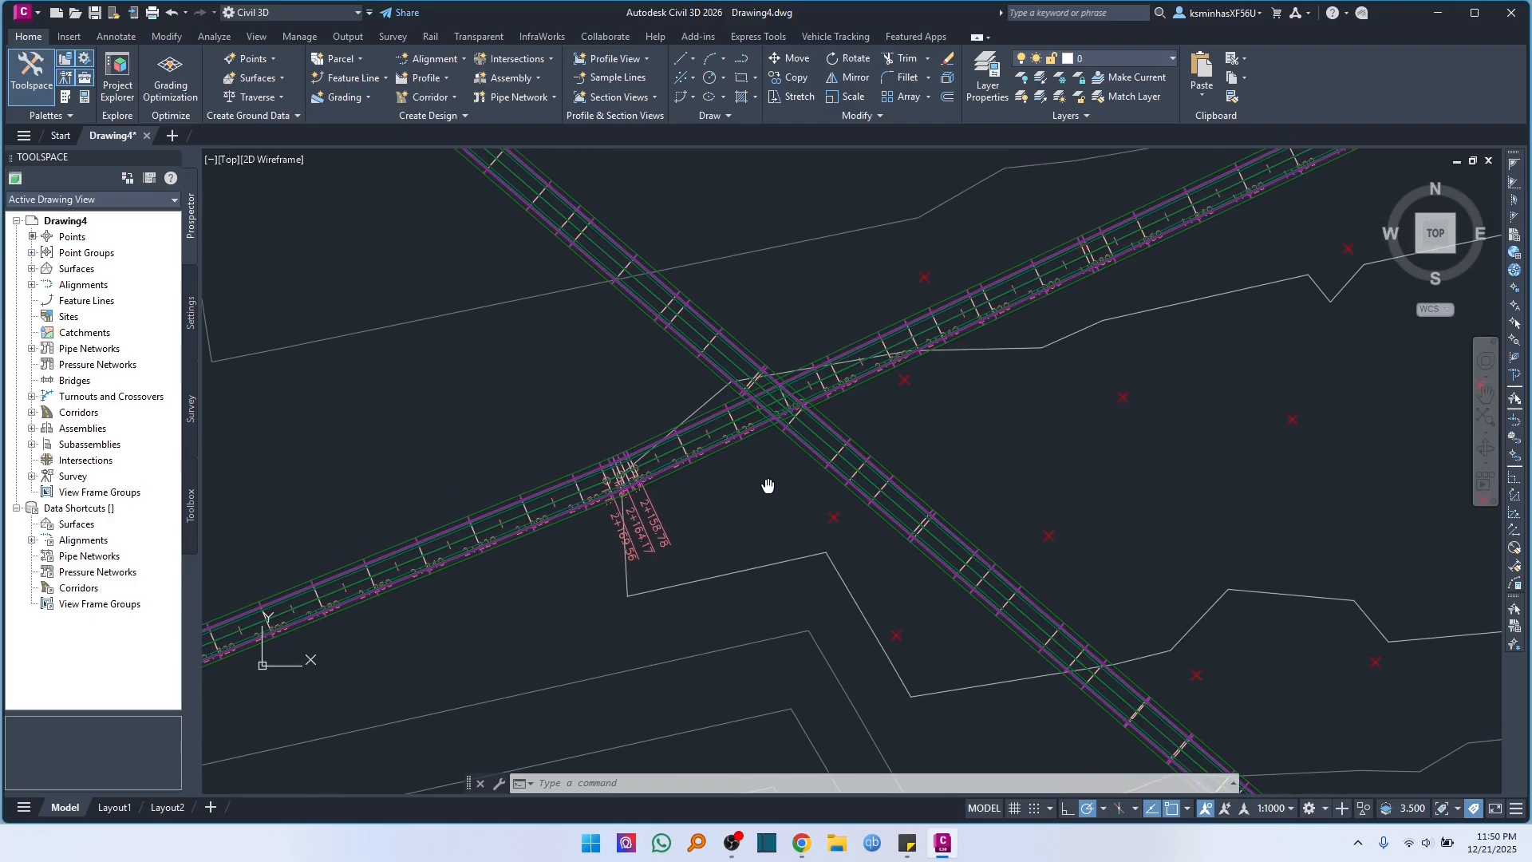
{"action": "left_click", "coordinate": [551, 61]}
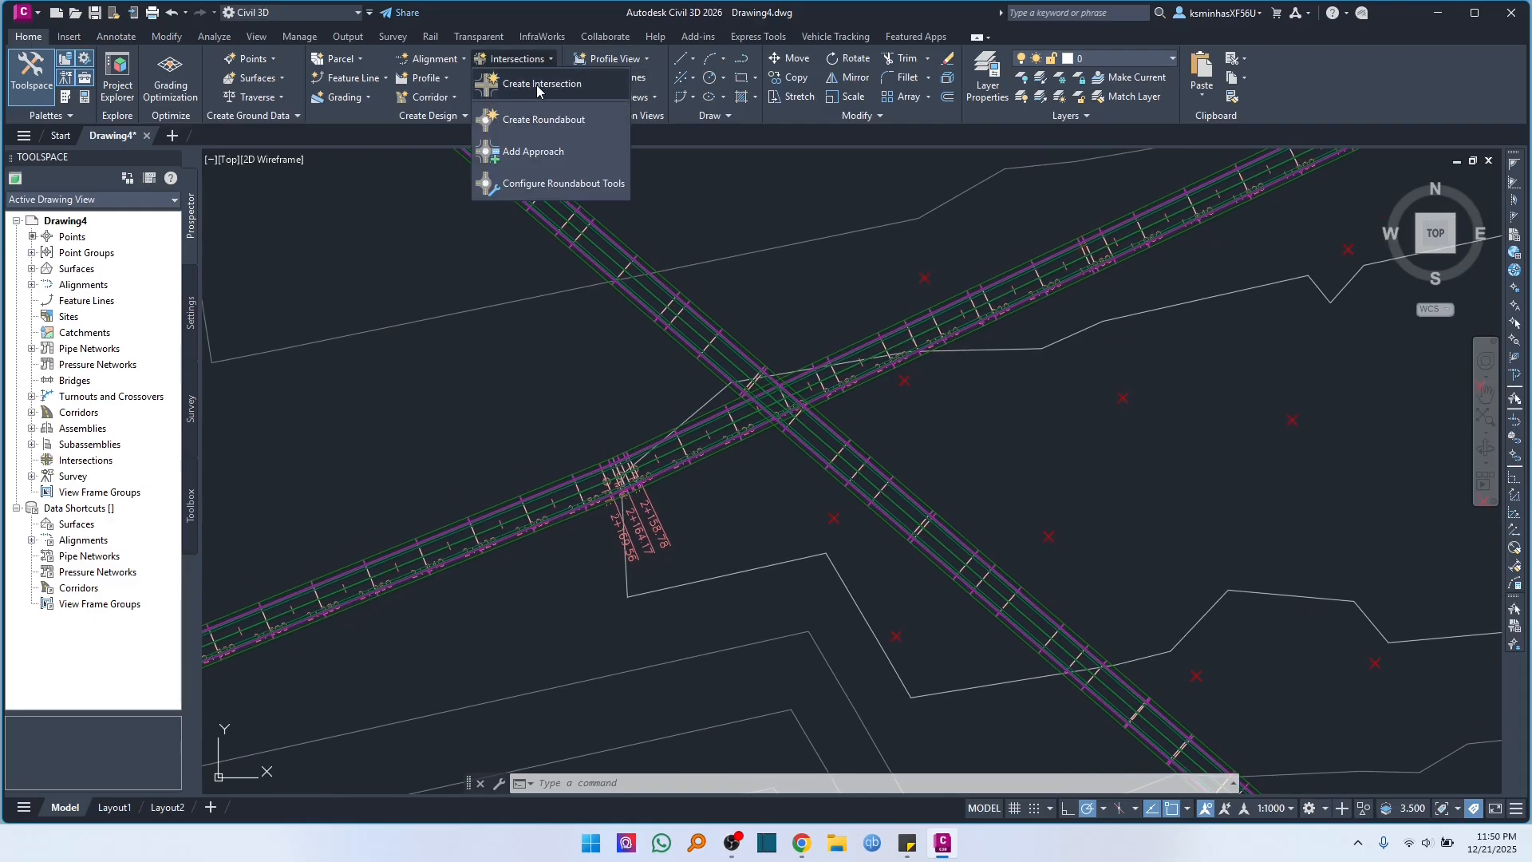
{"action": "left_click", "coordinate": [537, 86]}
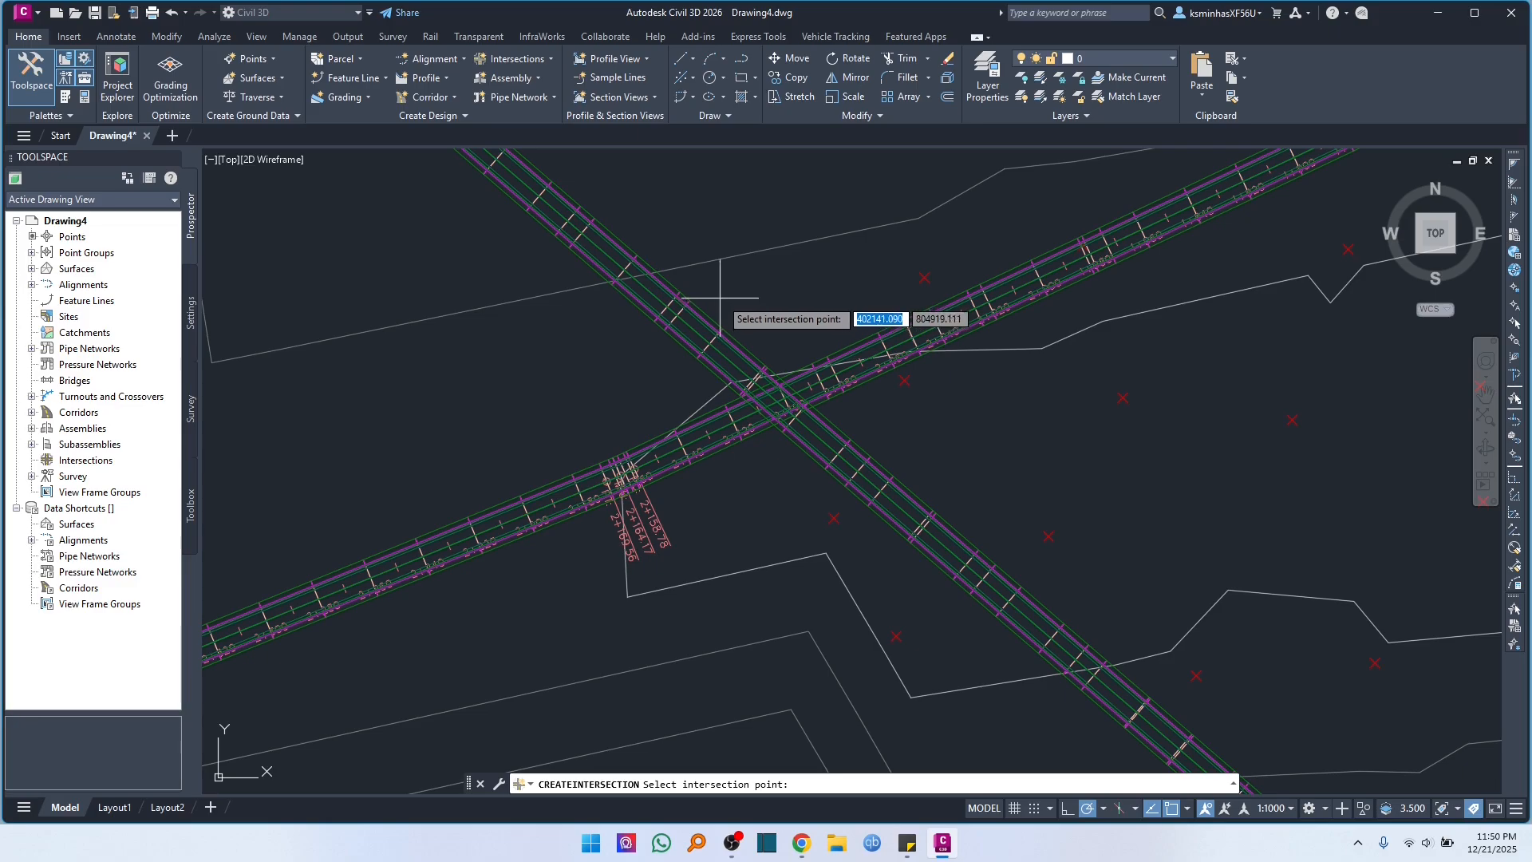
{"action": "scroll", "coordinate": [778, 408], "scroll_direction": "up", "scroll_amount": 2}
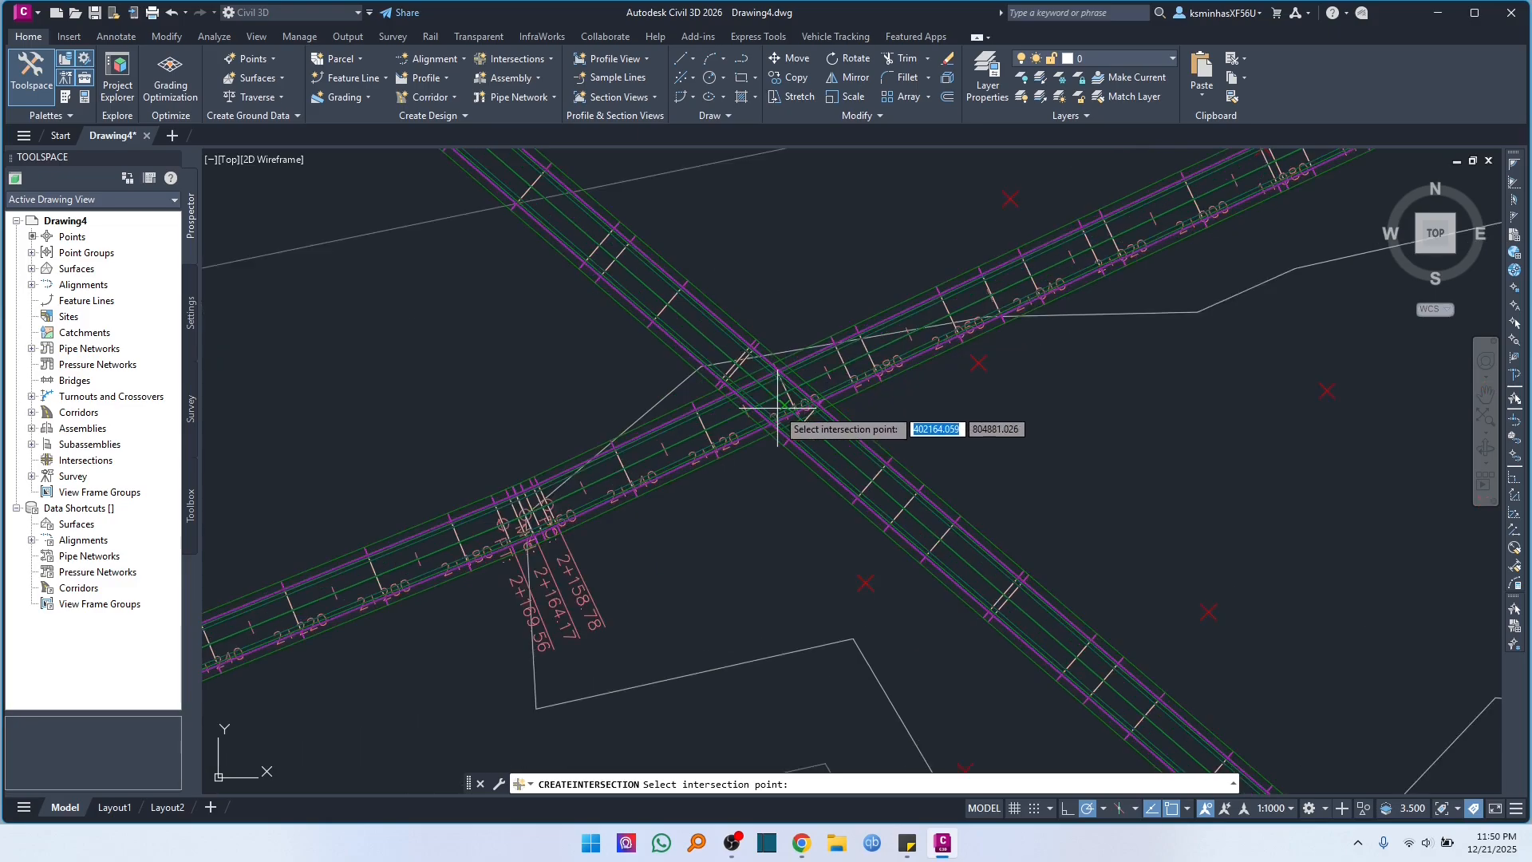
{"action": "scroll", "coordinate": [779, 408], "scroll_direction": "up", "scroll_amount": 8}
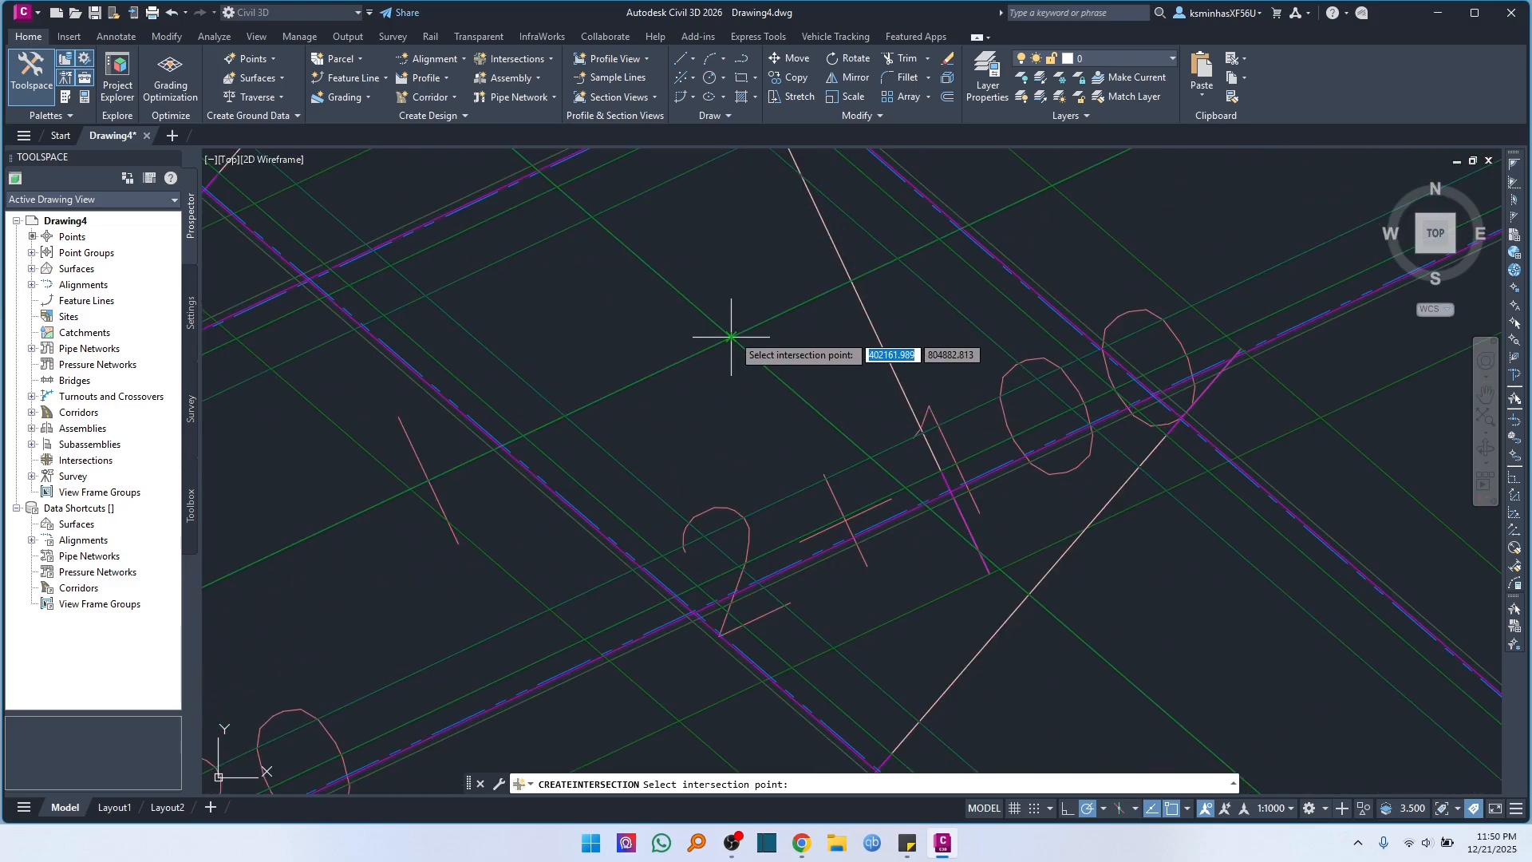
{"action": "left_click", "coordinate": [731, 336]}
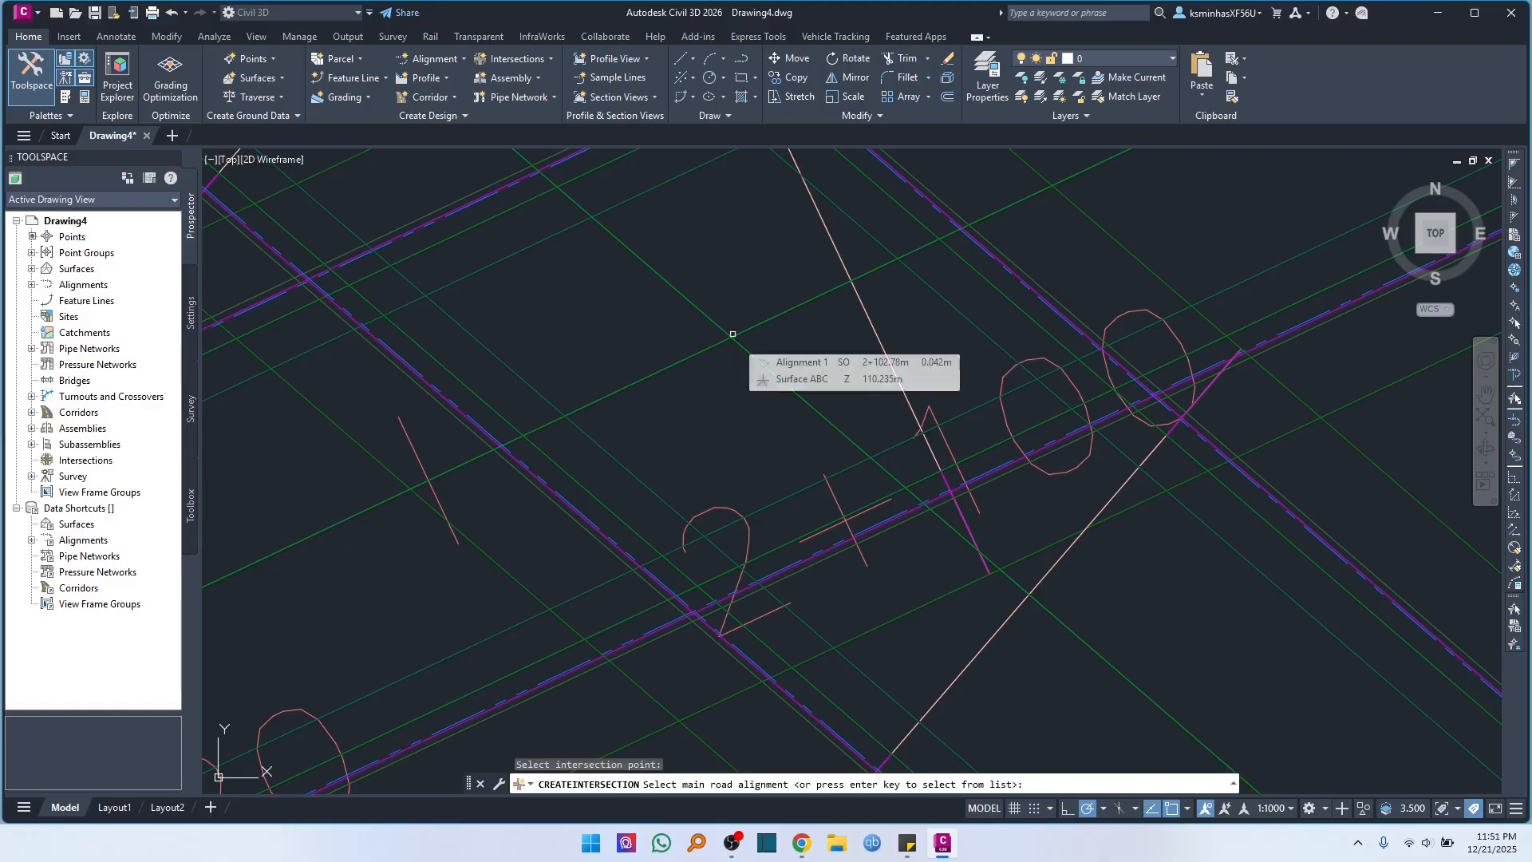
- Choose Alignment 1 from the alignment list as the intersection's main road
{"action": "scroll", "coordinate": [759, 328], "scroll_direction": "down", "scroll_amount": 2}
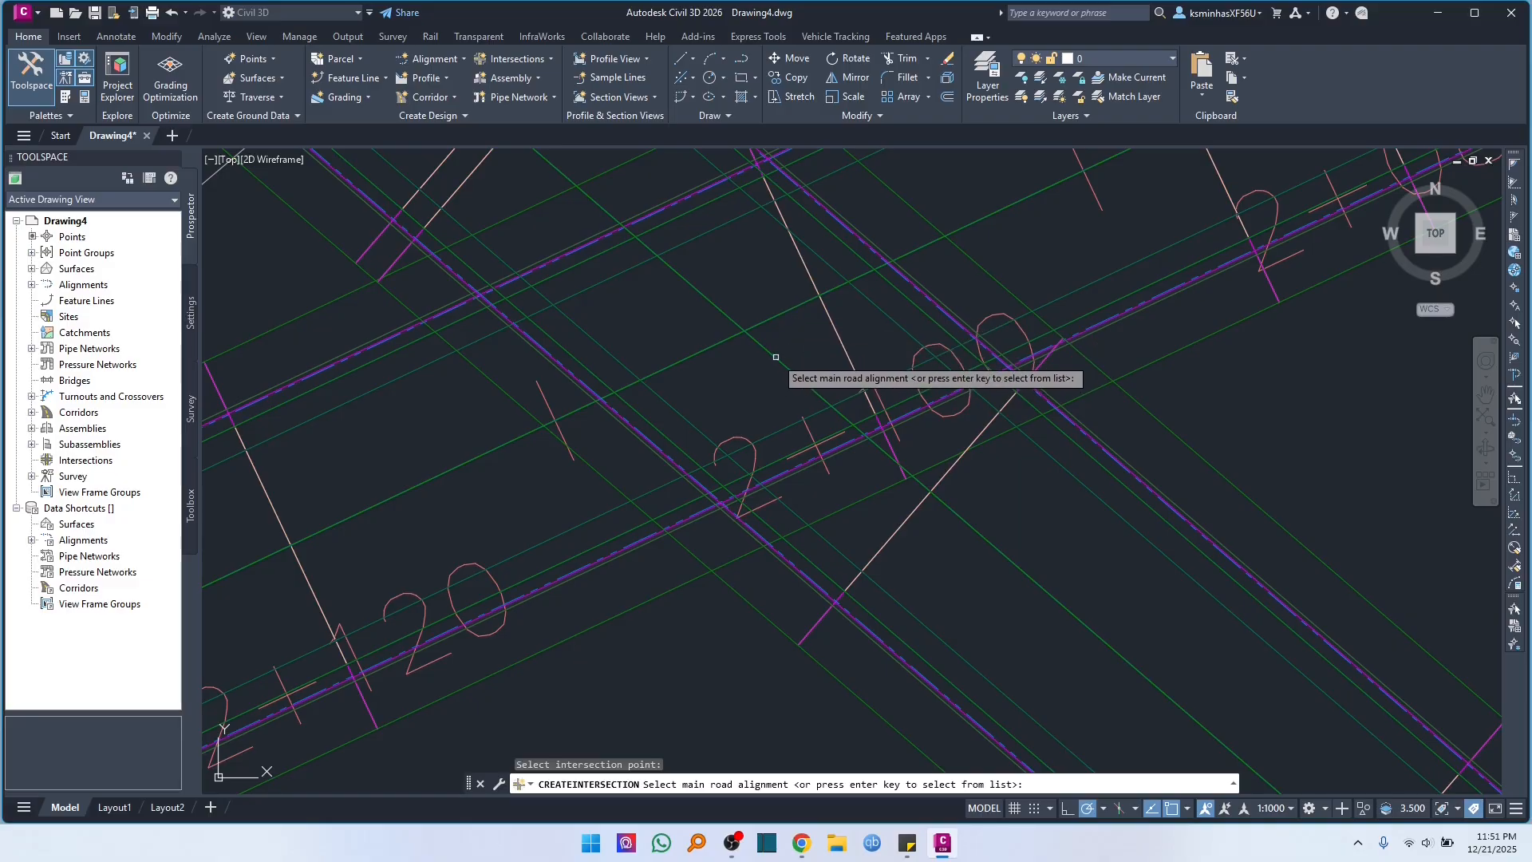
{"action": "key", "text": "Return"}
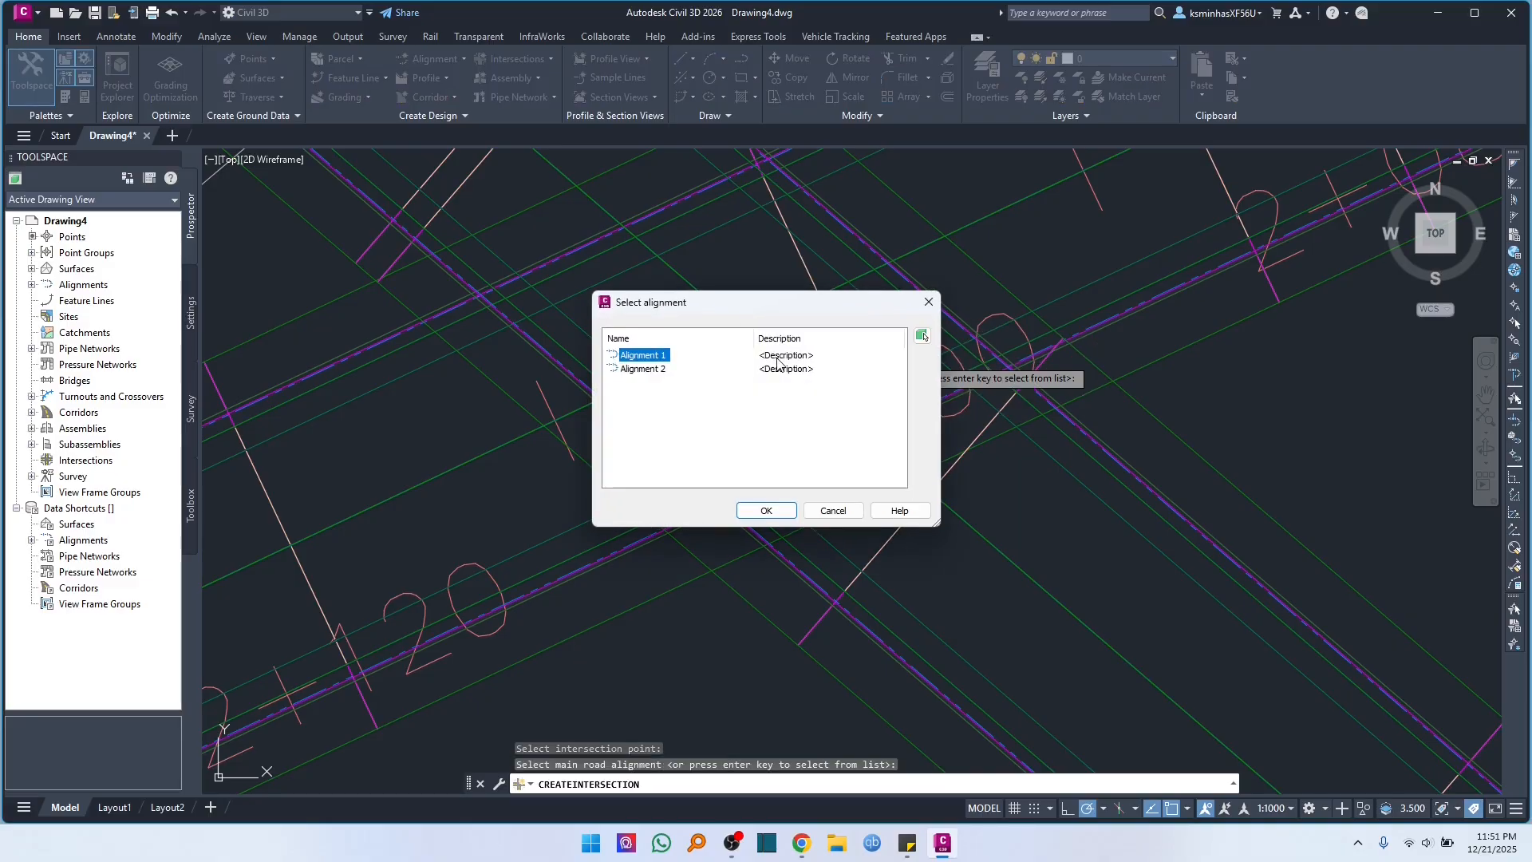
{"action": "left_click", "coordinate": [765, 509]}
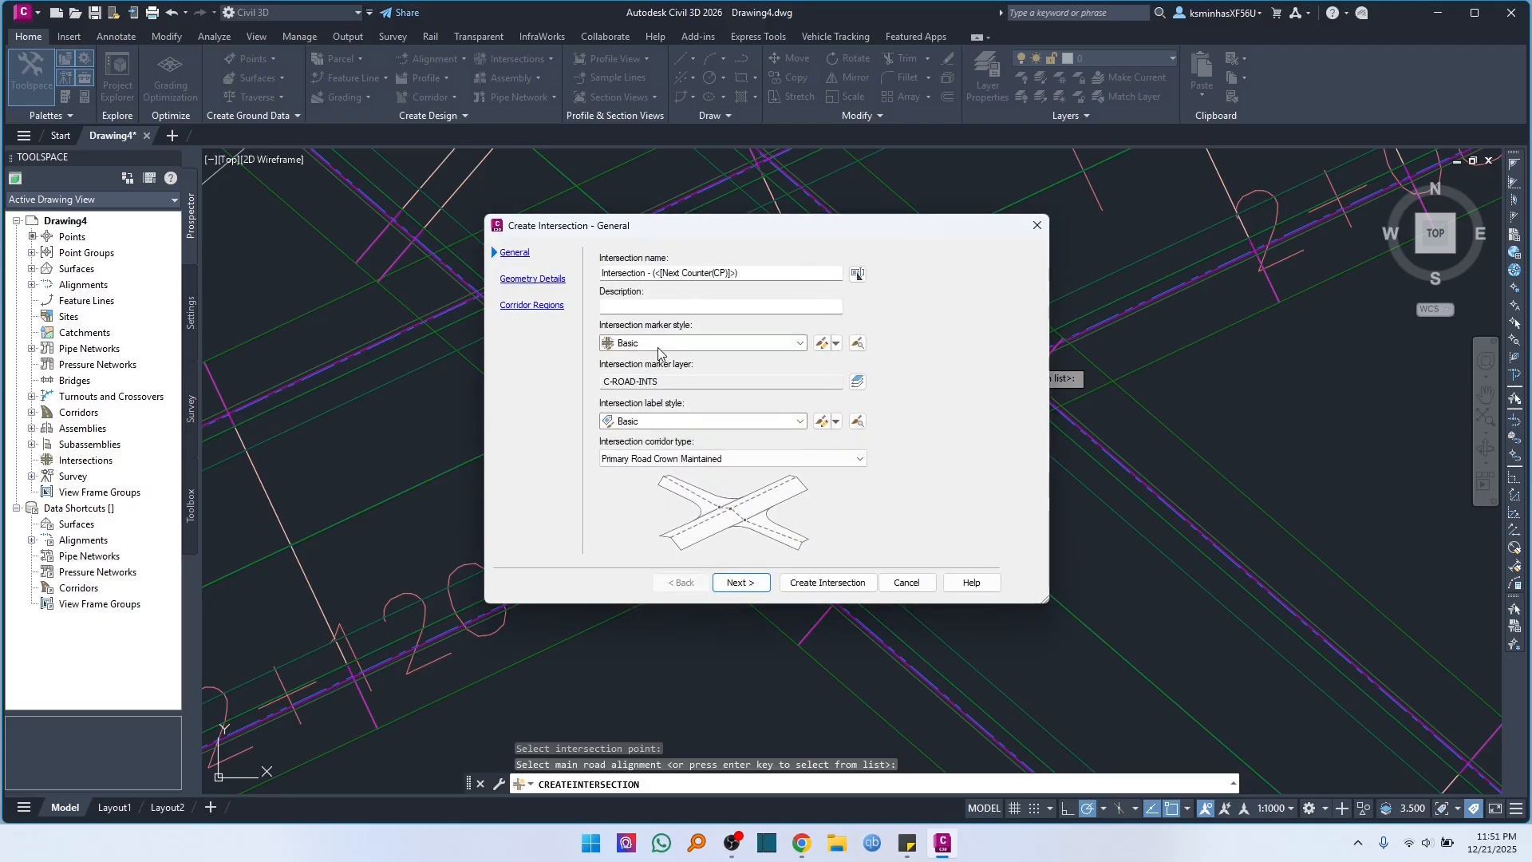
{"action": "left_click", "coordinate": [800, 344]}
{"action": "left_click", "coordinate": [801, 344]}
{"action": "left_click", "coordinate": [801, 423]}
{"action": "left_click", "coordinate": [800, 423]}
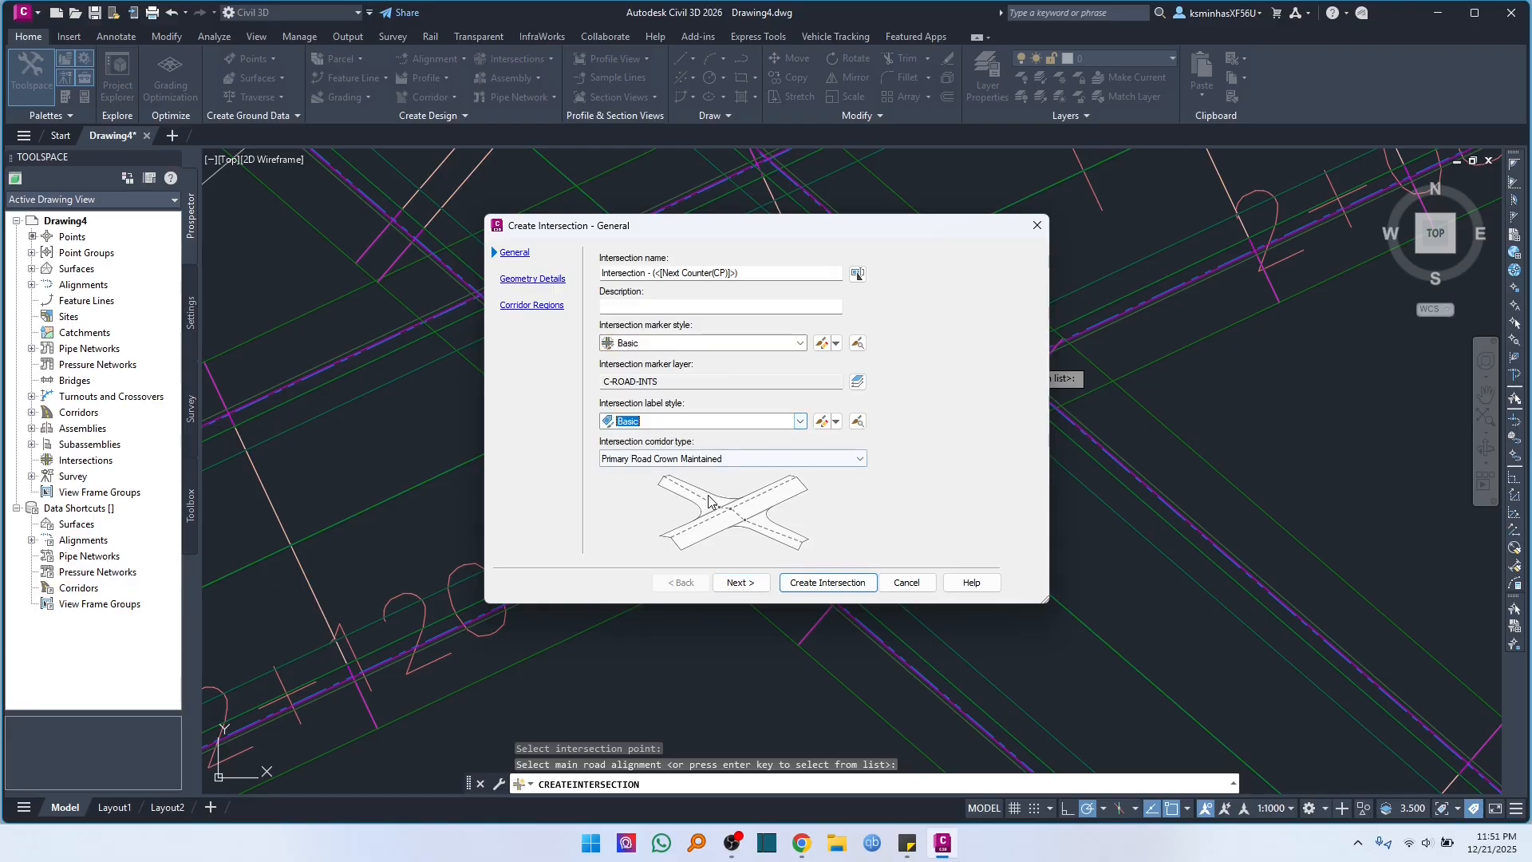
- Preview the All Crowns Maintained corridor type and switch back to Primary Road Crown Maintained
{"action": "left_click", "coordinate": [742, 462]}
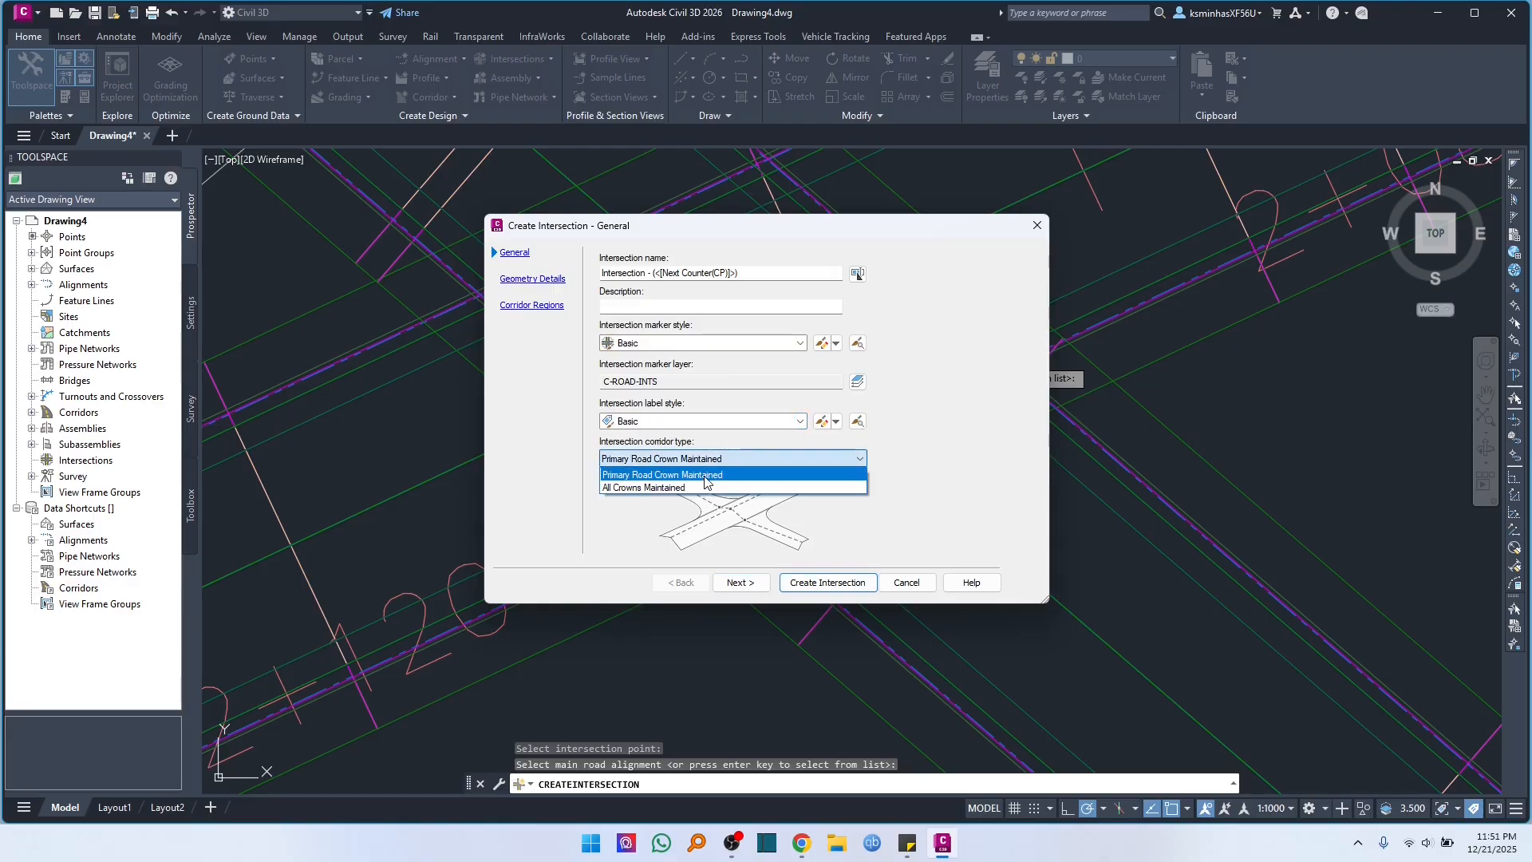
{"action": "left_click", "coordinate": [707, 475]}
{"action": "left_click", "coordinate": [726, 459]}
{"action": "left_click", "coordinate": [761, 493]}
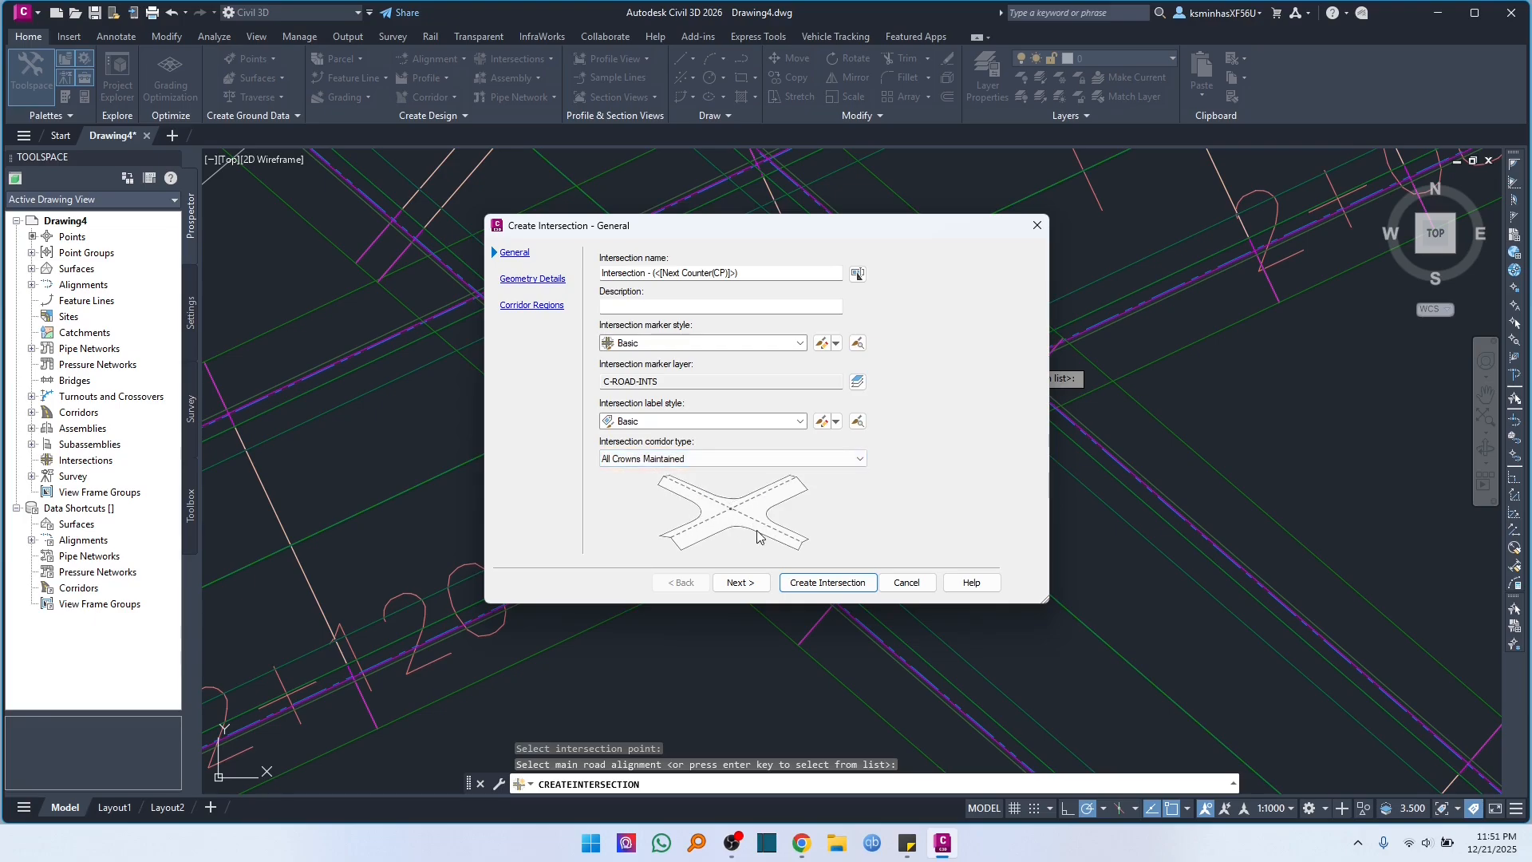
{"action": "left_click", "coordinate": [718, 459]}
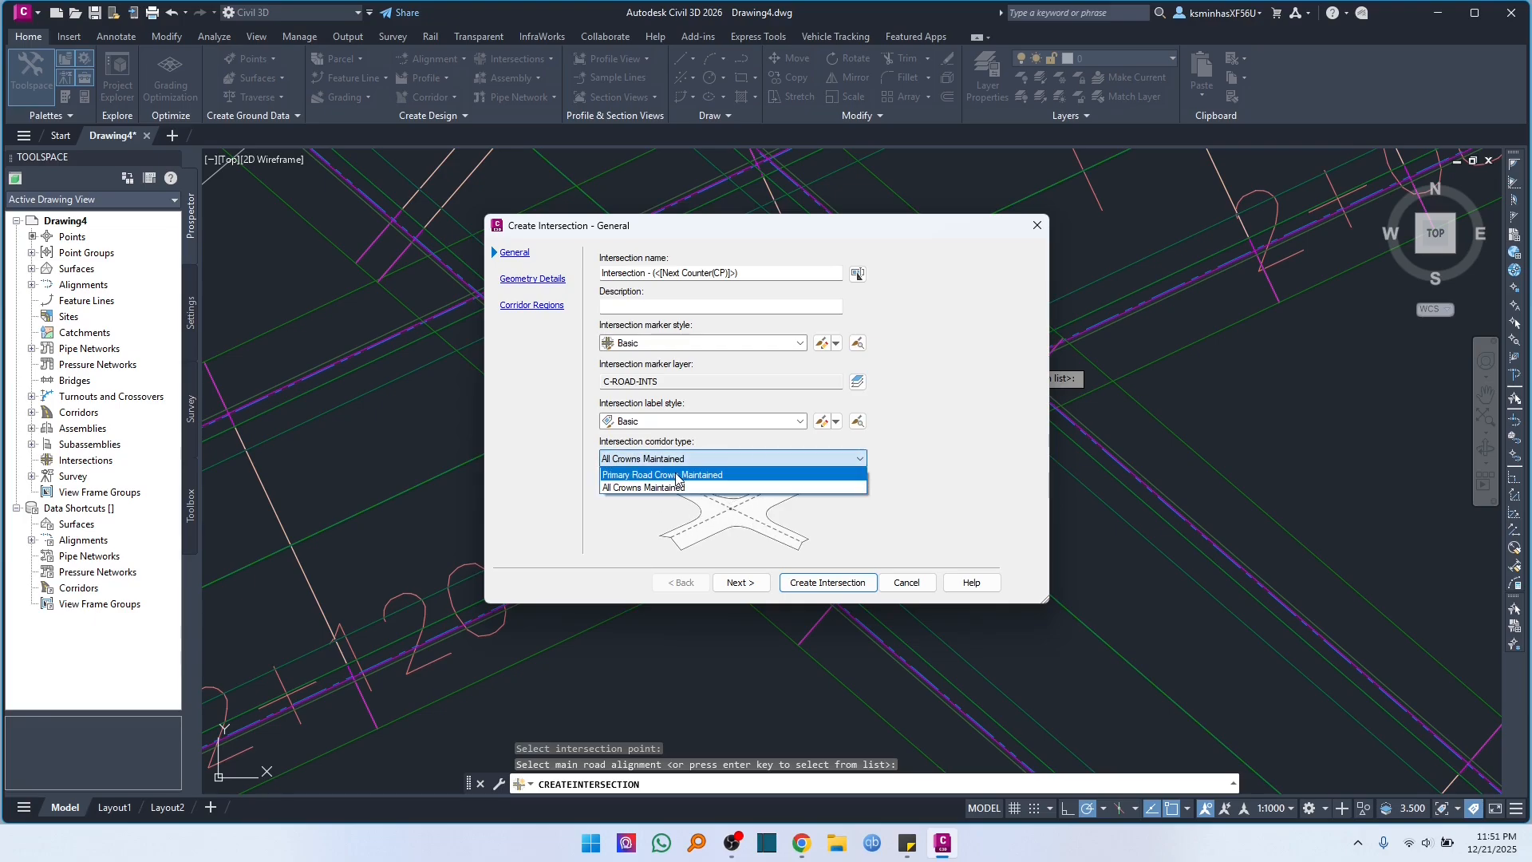
{"action": "left_click", "coordinate": [678, 476]}
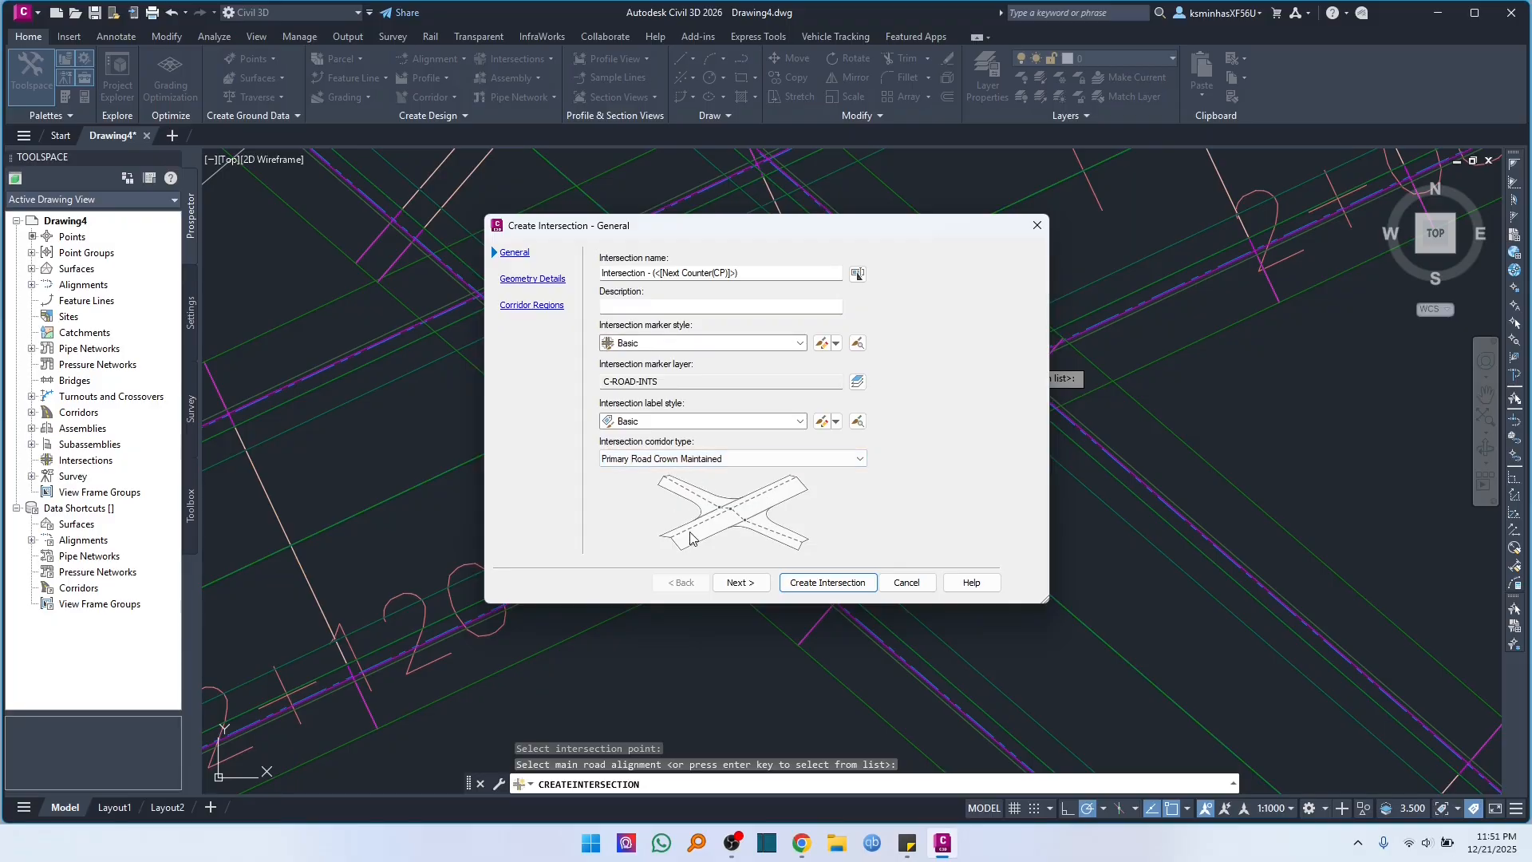
- Set the intersection corridor type to All Crowns Maintained and proceed to the geometry details
{"action": "left_click", "coordinate": [664, 459]}
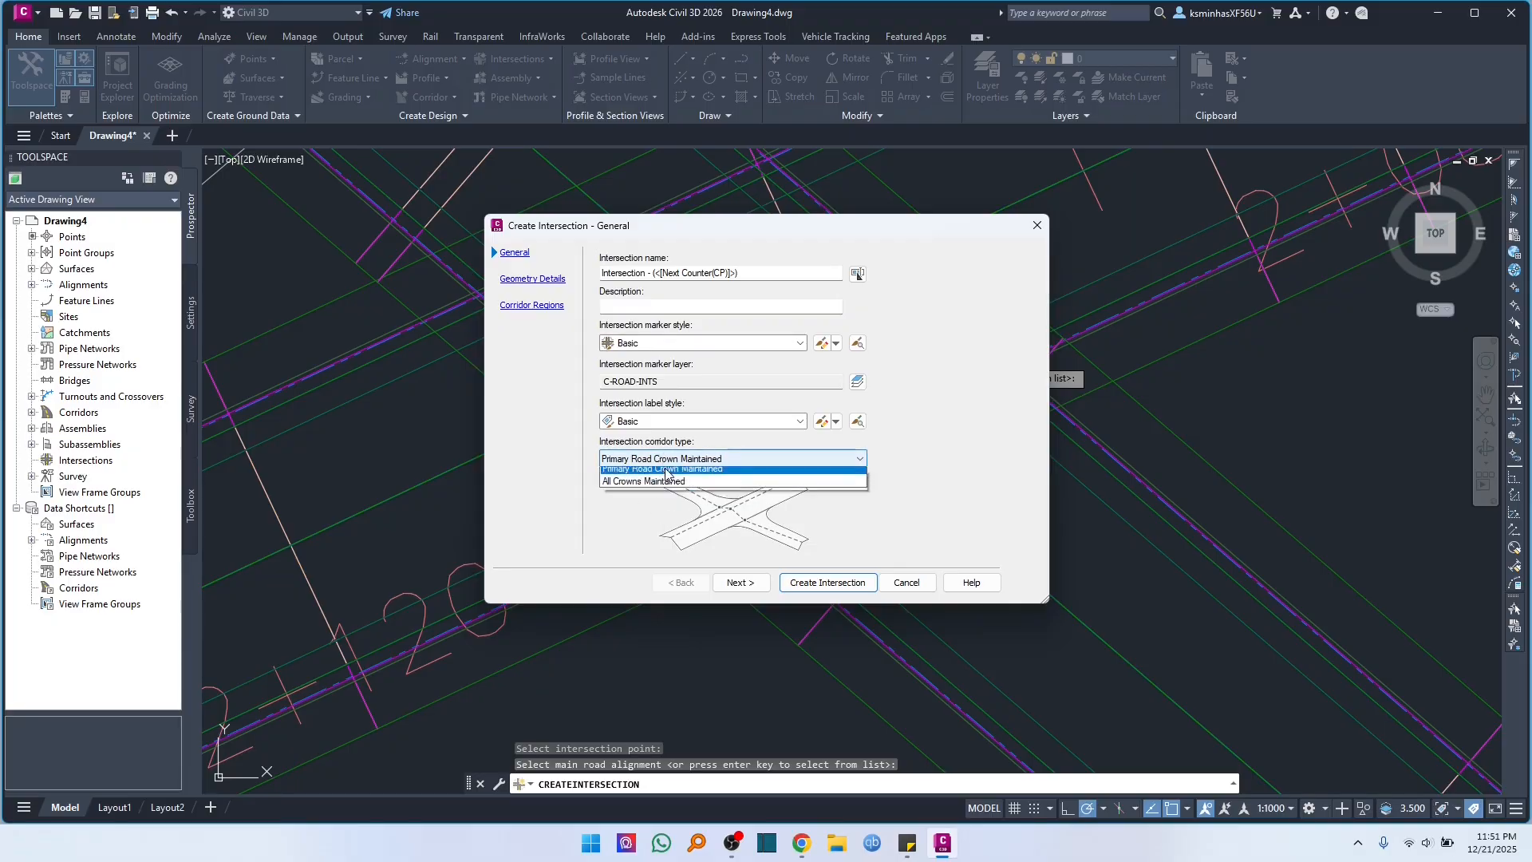
{"action": "left_click", "coordinate": [663, 493]}
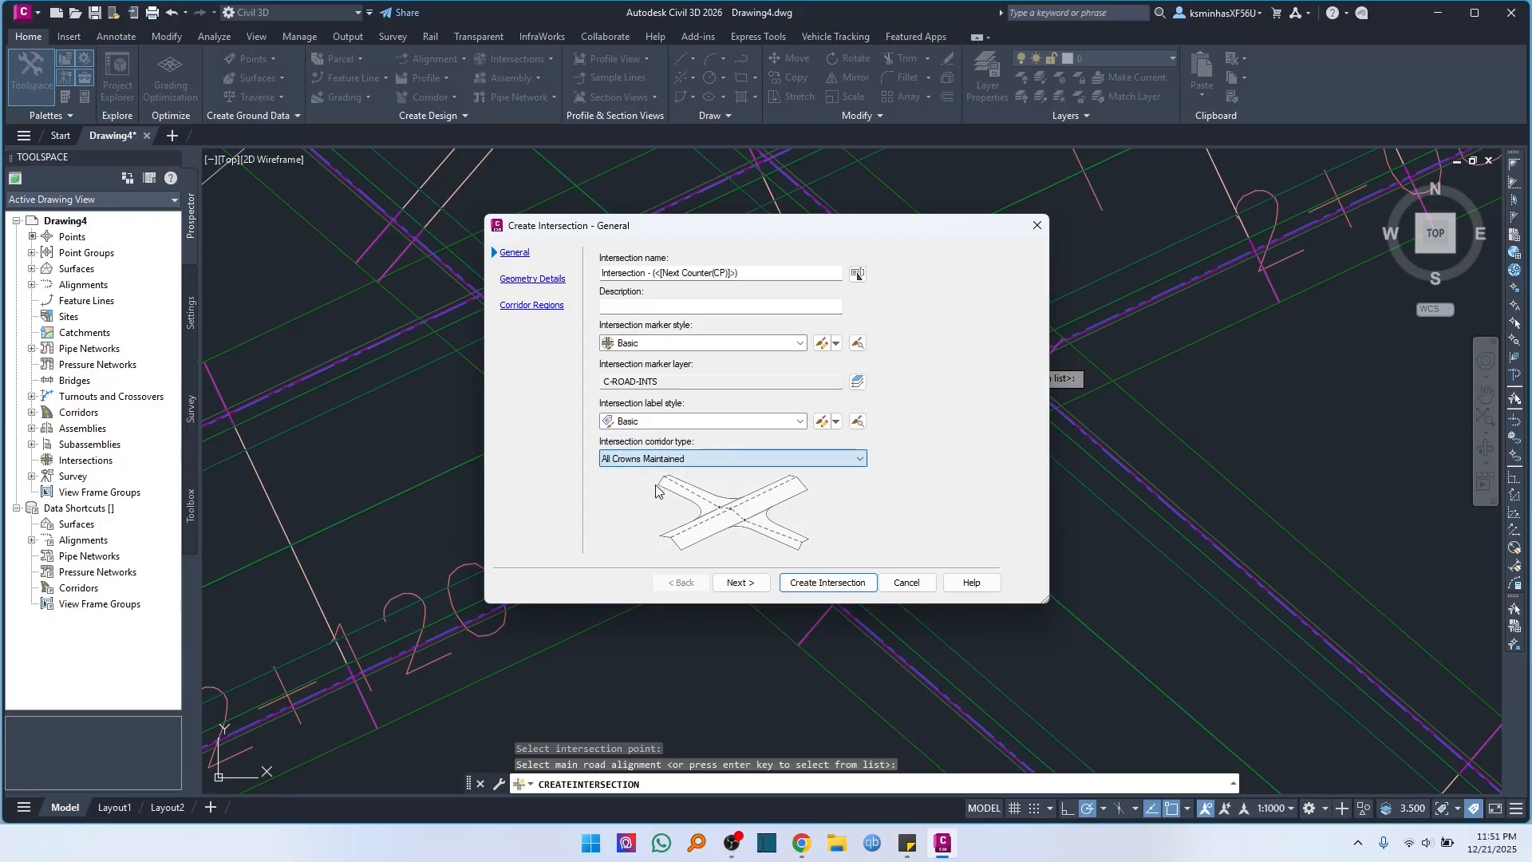
{"action": "left_click", "coordinate": [754, 588]}
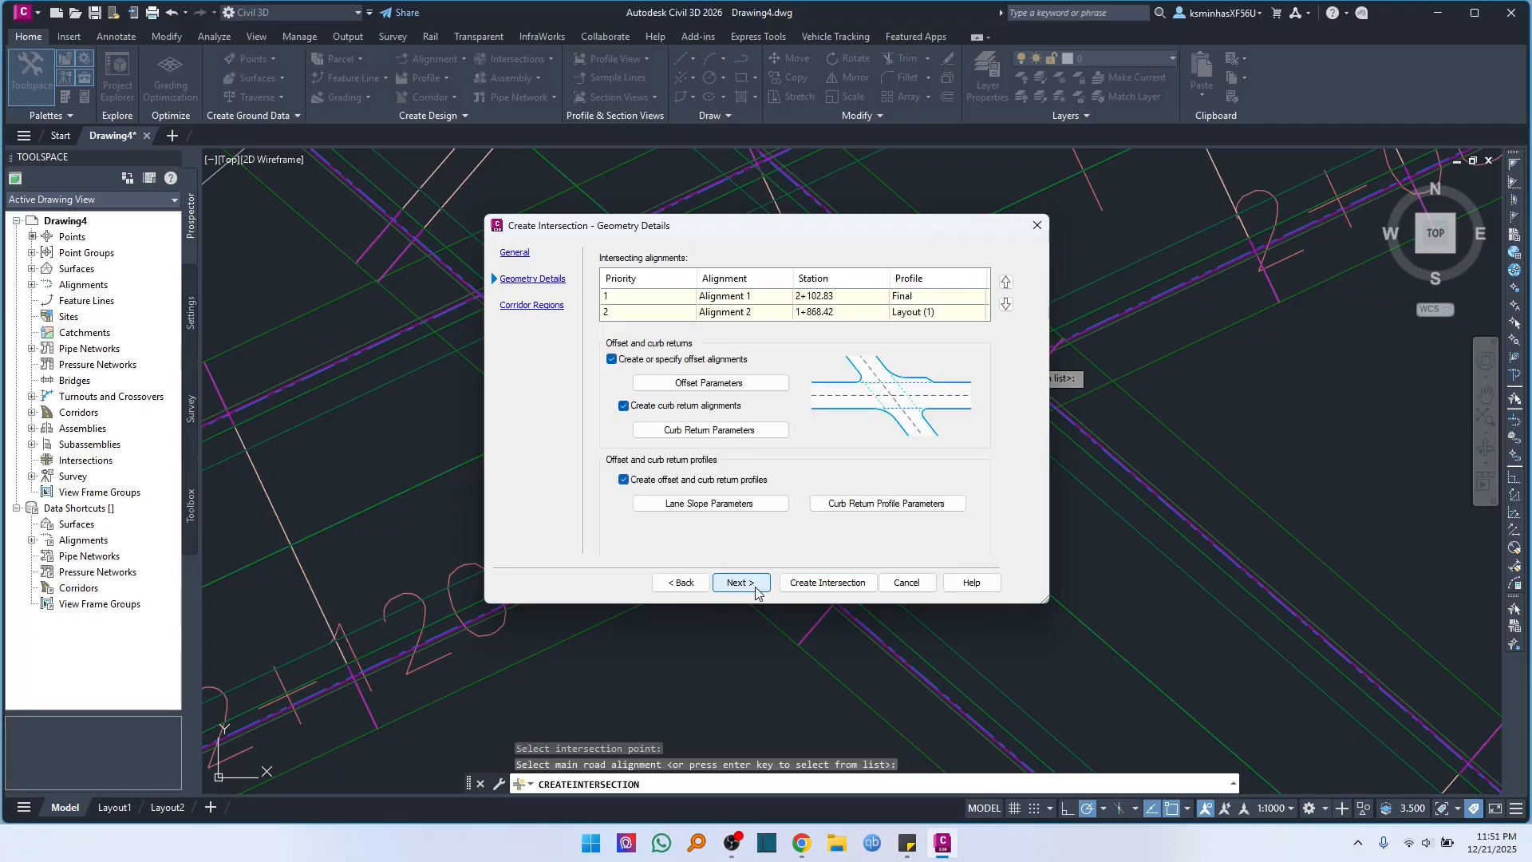
- Set the left and right offset values of the primary road, Alignment 1, to 6 m in the offset parameters
{"action": "left_click", "coordinate": [729, 395]}
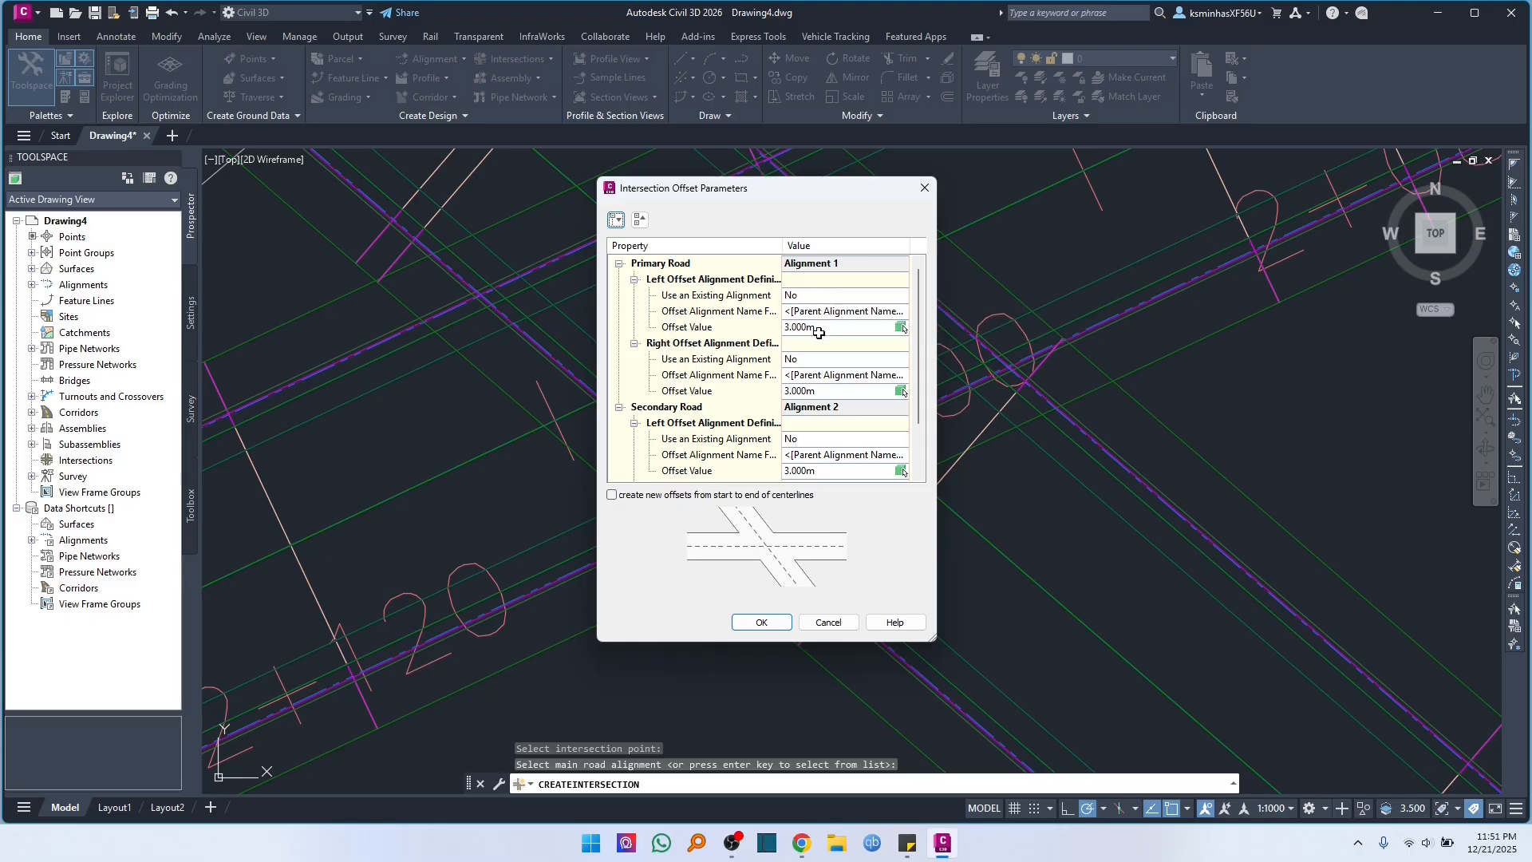
{"action": "left_click", "coordinate": [820, 329]}
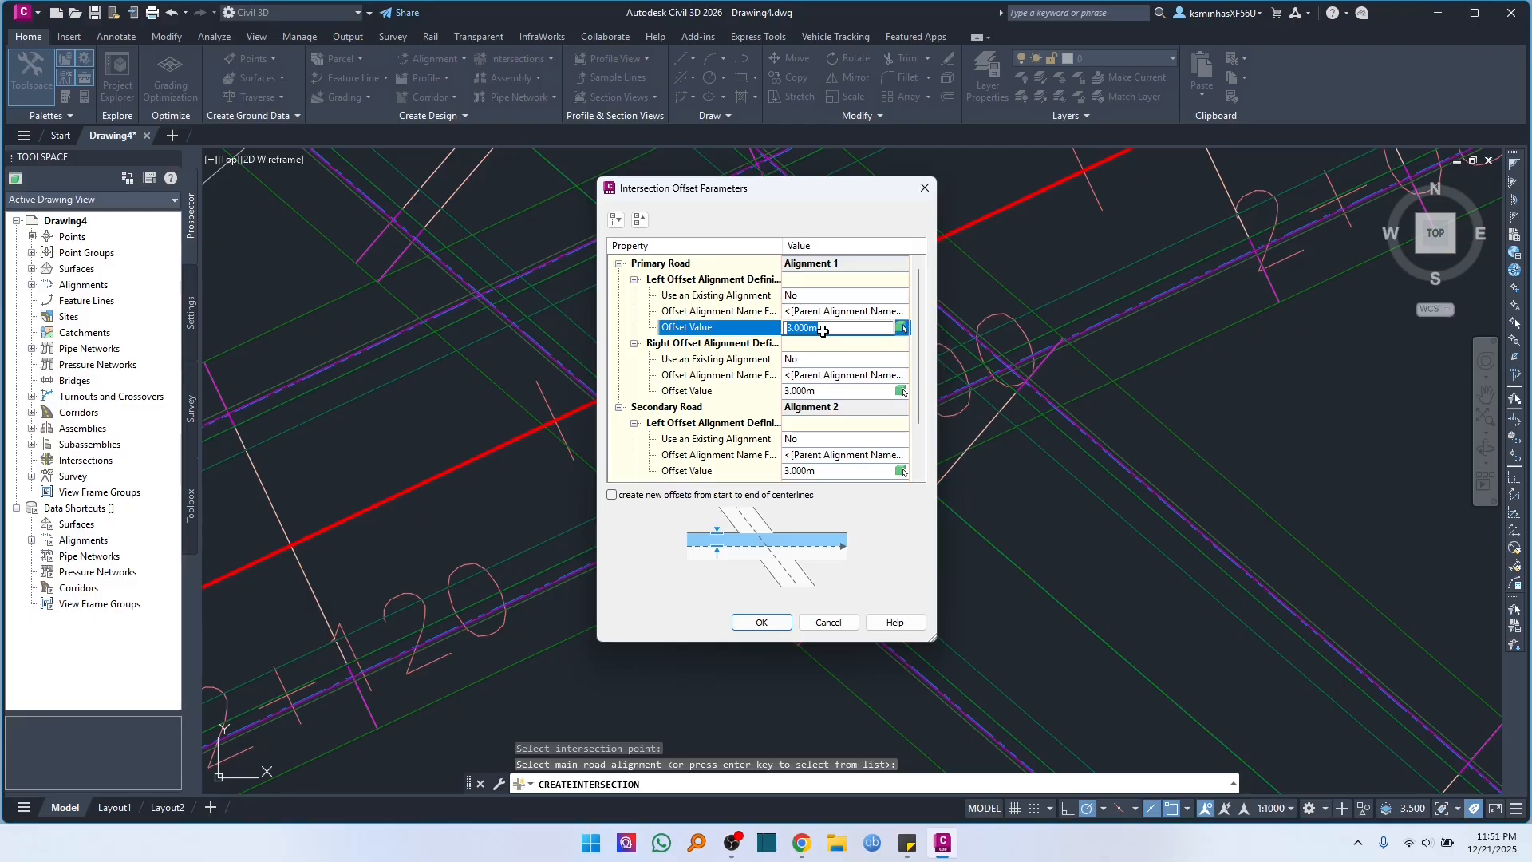
{"action": "type", "text": "6"}
{"action": "key", "text": "Return"}
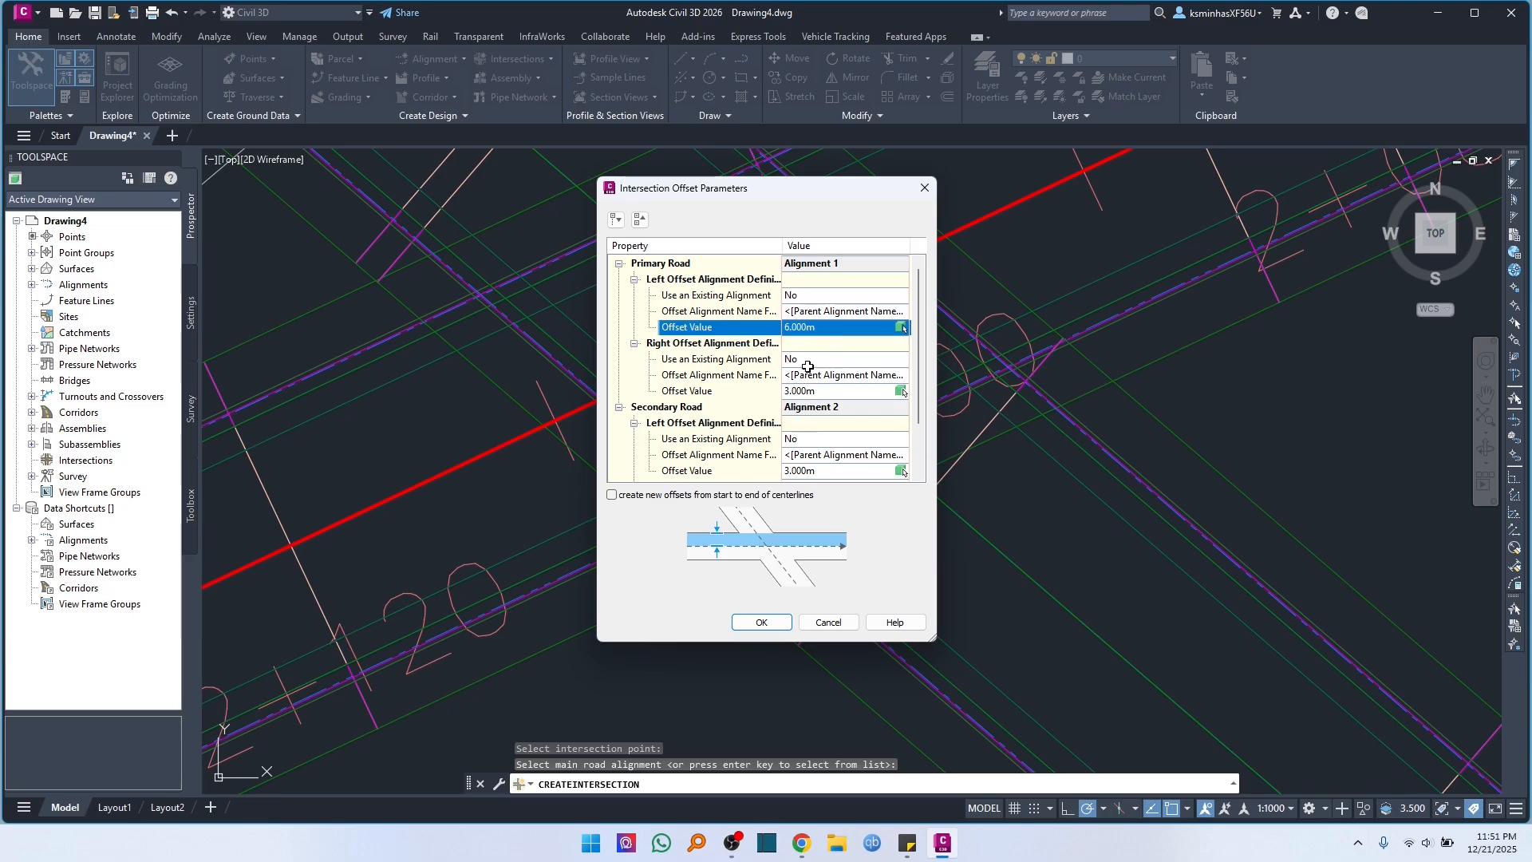
{"action": "double_click", "coordinate": [815, 391]}
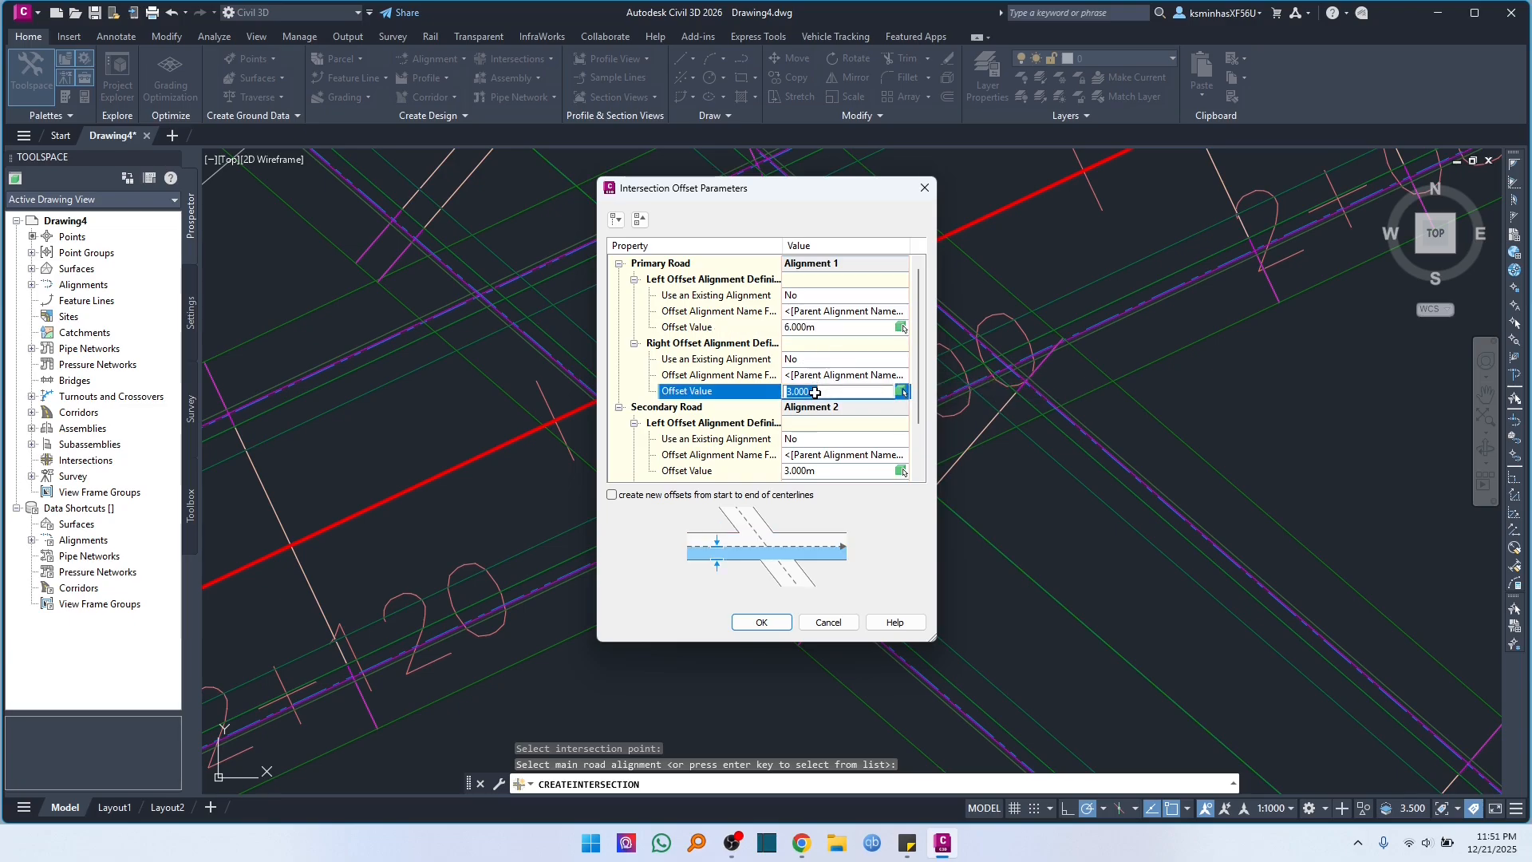
{"action": "type", "text": "6"}
{"action": "key", "text": "Return"}
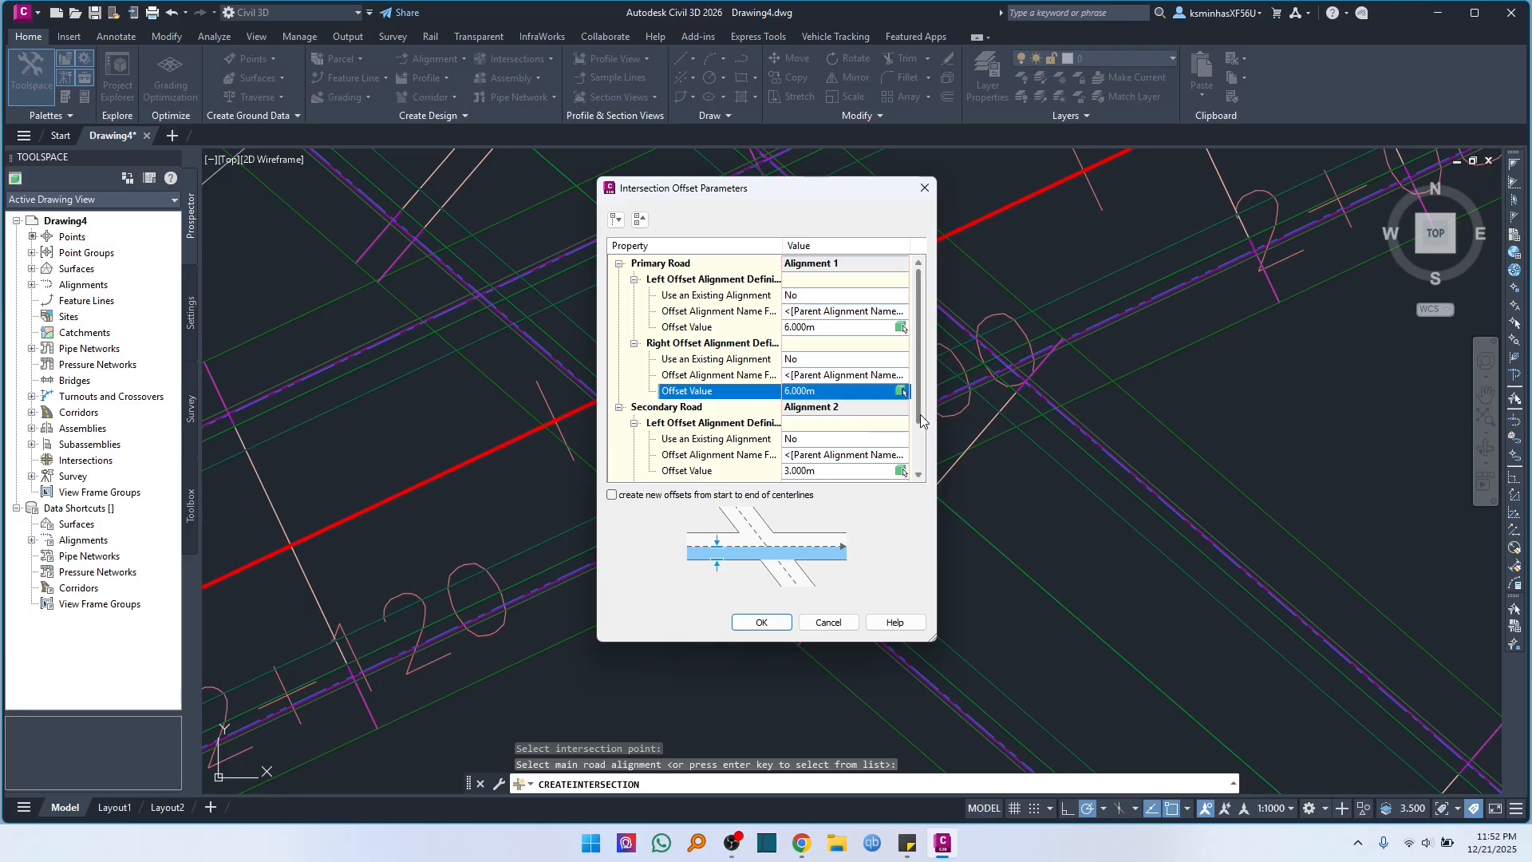
- Set the left and right offset values of the secondary road, Alignment 2, to 6 m and accept the offset parameters
{"action": "scroll", "coordinate": [922, 421], "scroll_direction": "down", "scroll_amount": 1}
{"action": "left_click", "coordinate": [812, 423]}
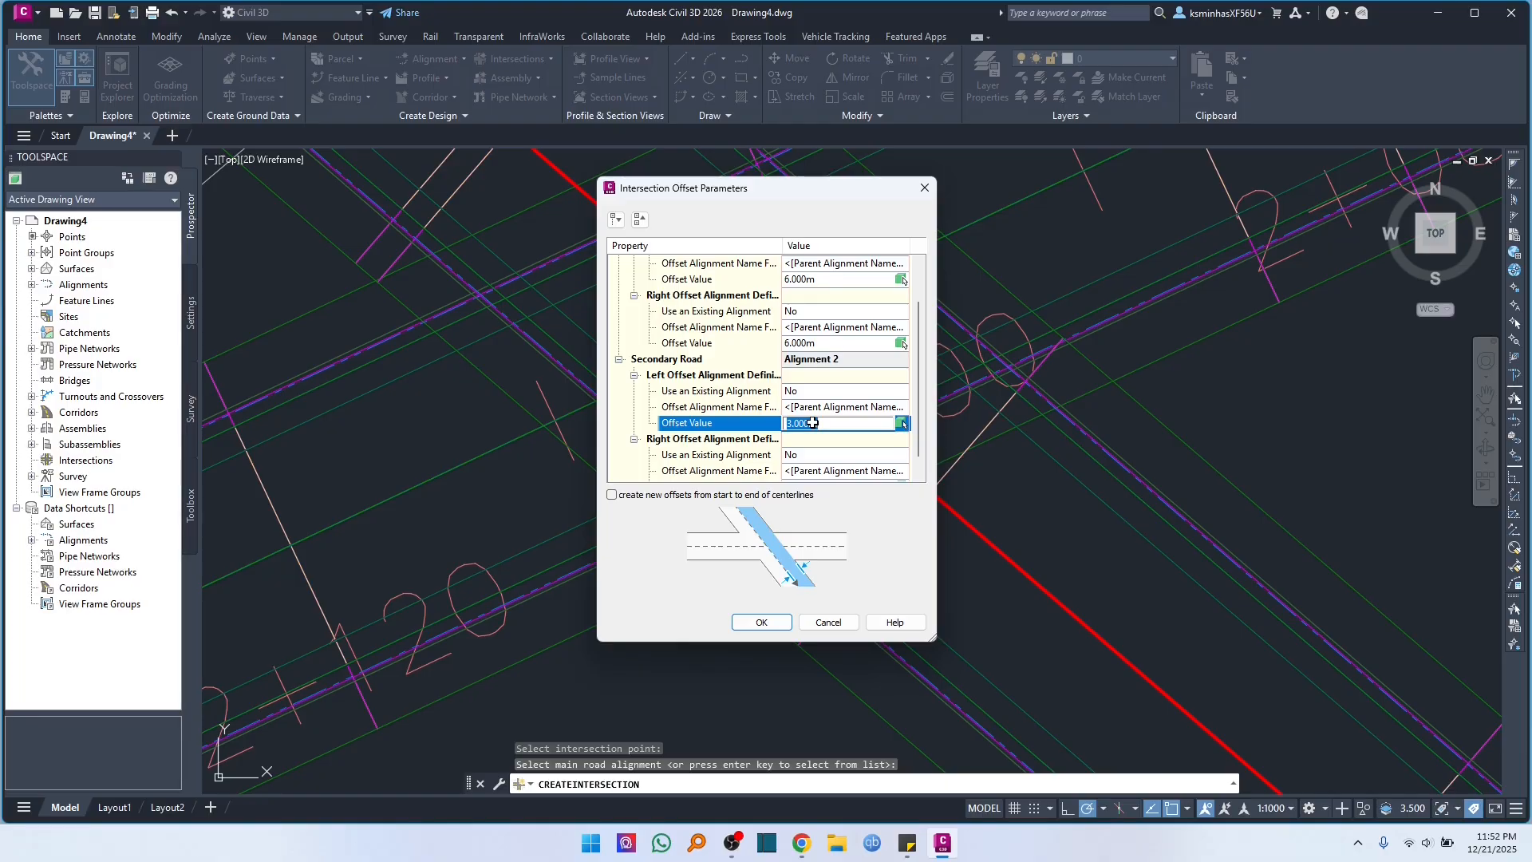
{"action": "type", "text": "6"}
{"action": "key", "text": "Return"}
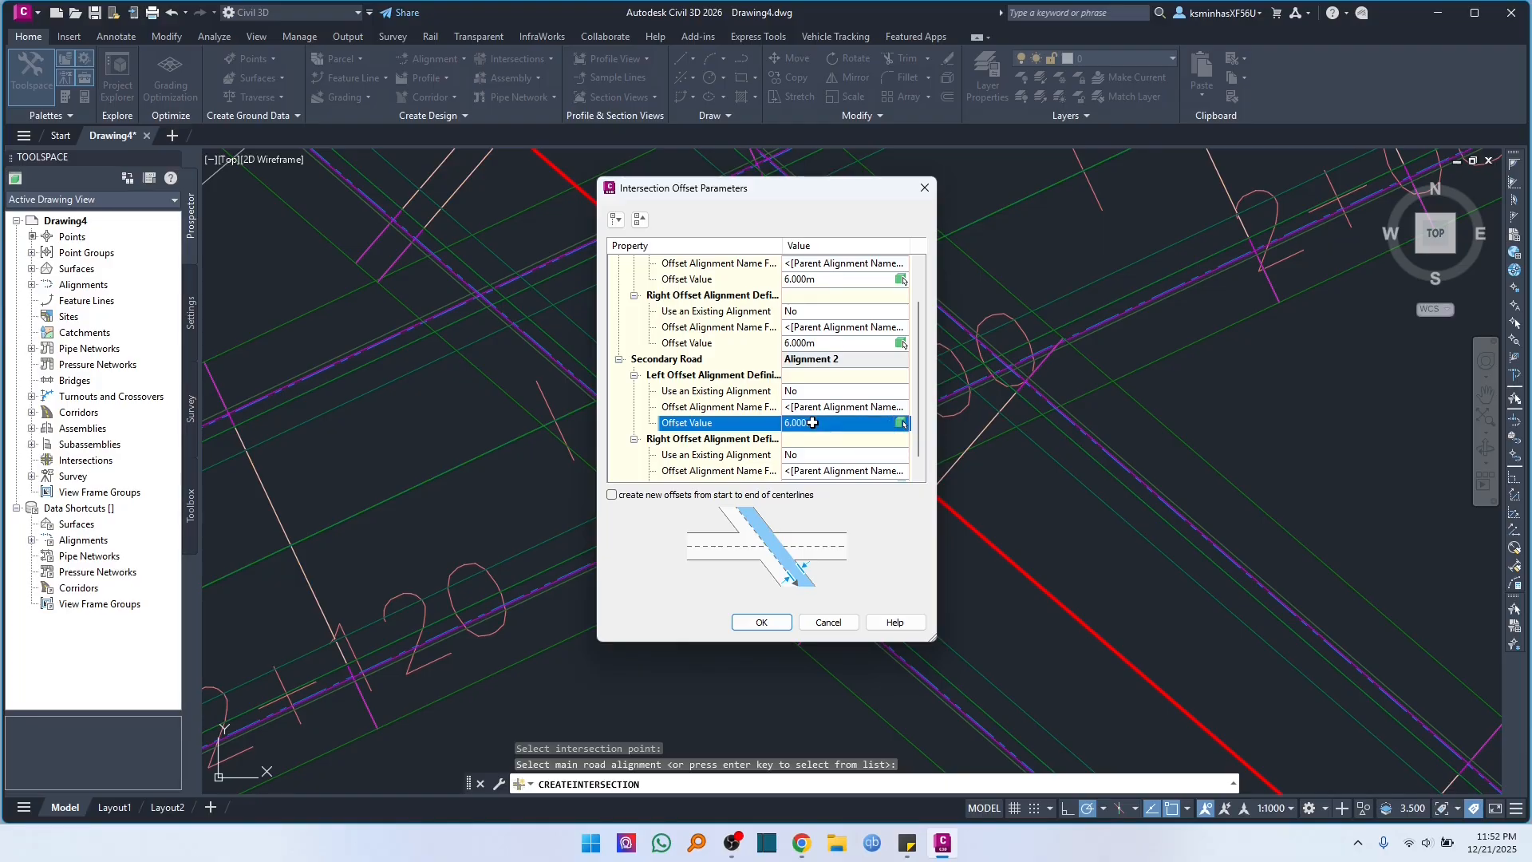
{"action": "scroll", "coordinate": [818, 439], "scroll_direction": "down", "scroll_amount": 1}
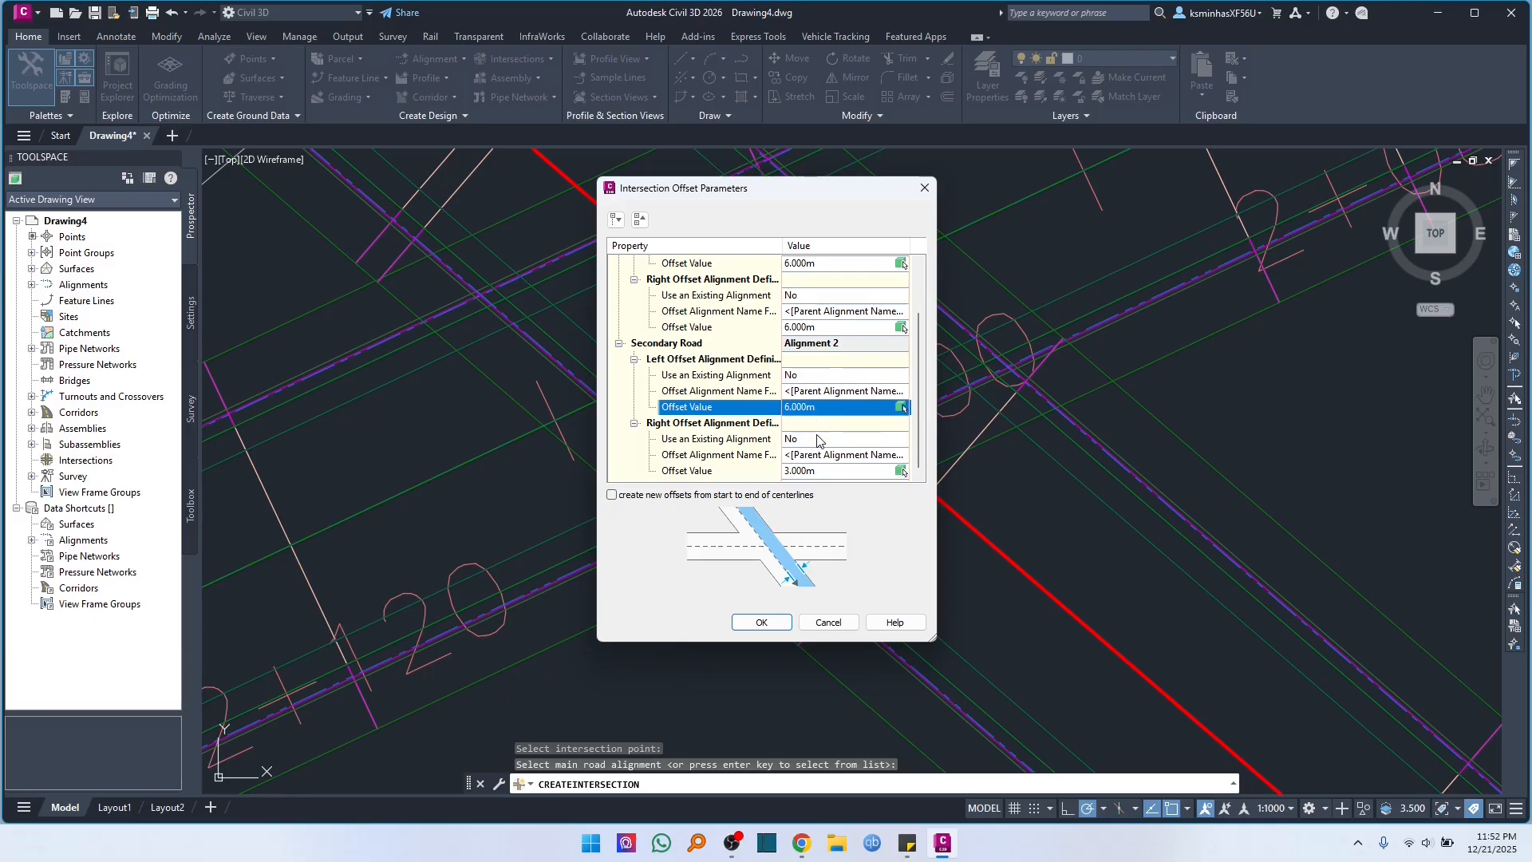
{"action": "left_click", "coordinate": [802, 472]}
{"action": "type", "text": "6"}
{"action": "key", "text": "Return"}
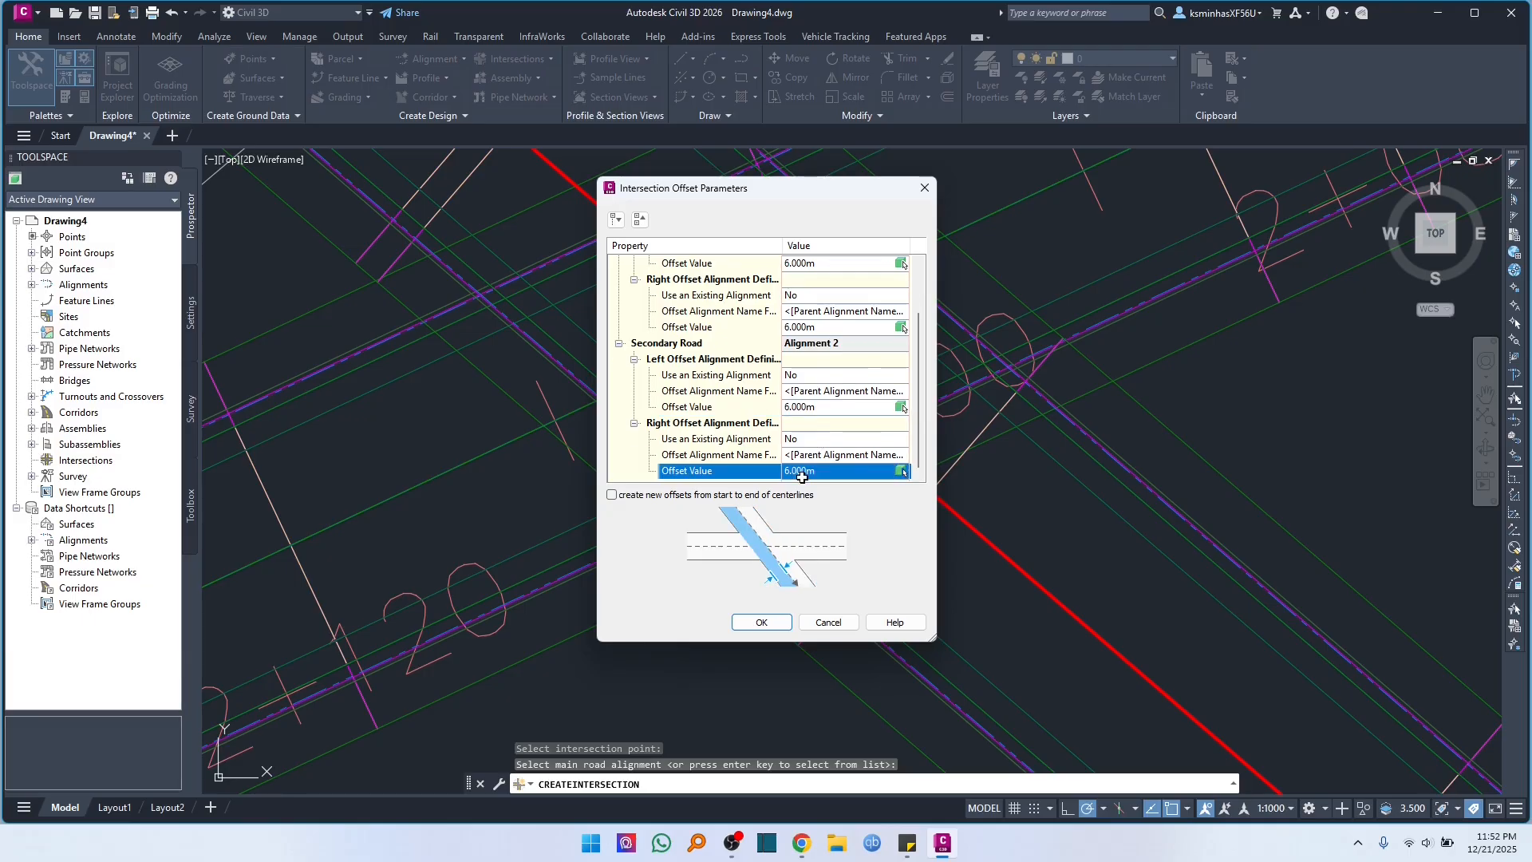
{"action": "left_click", "coordinate": [760, 623]}
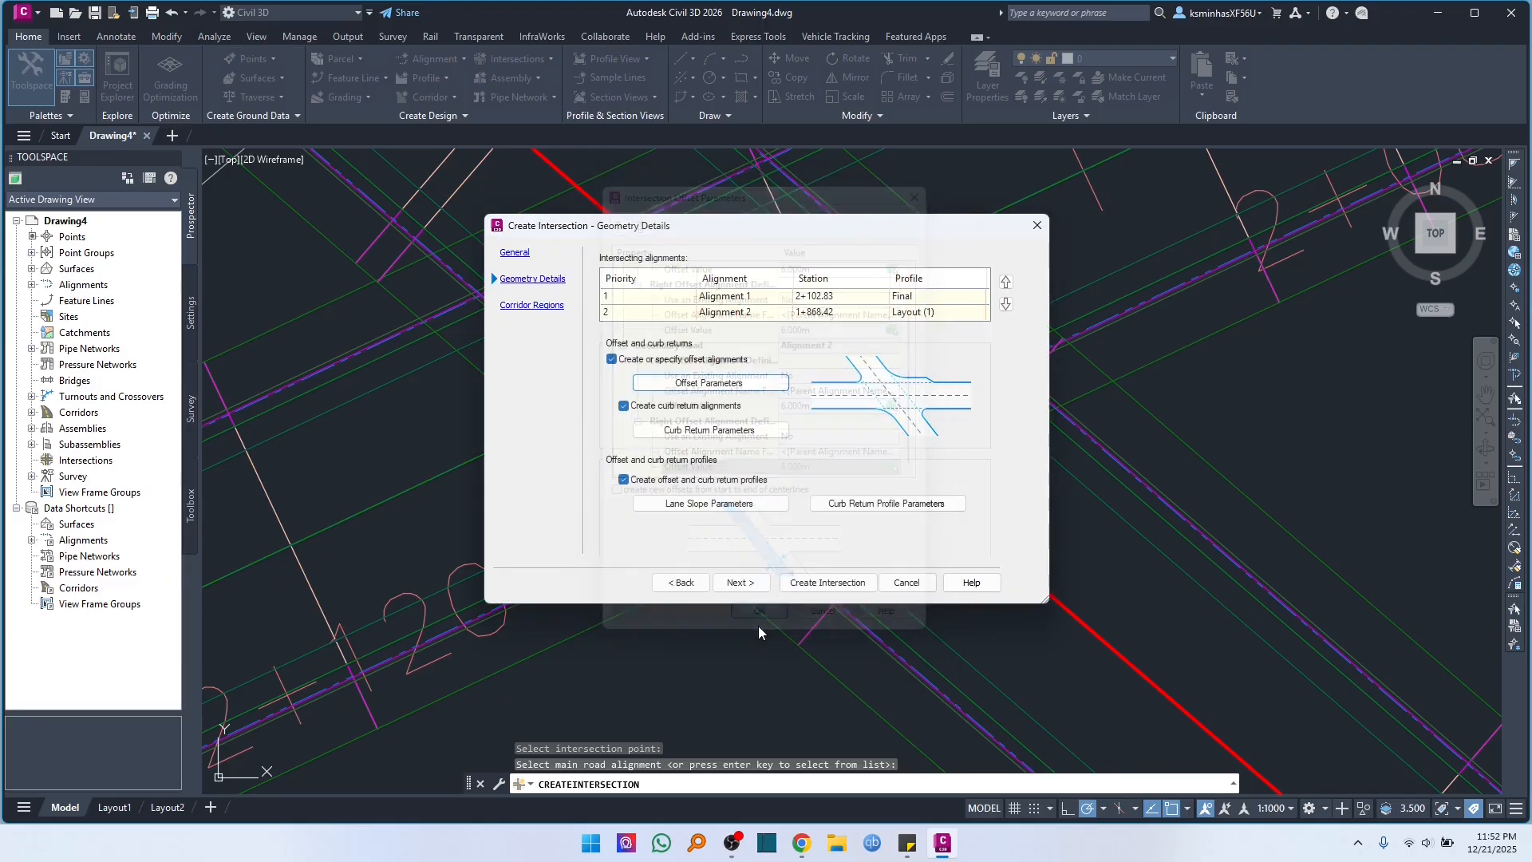
- Set the curb return radius of the SE - Quadrant to 30 m in the curb return parameters
{"action": "left_click", "coordinate": [715, 435]}
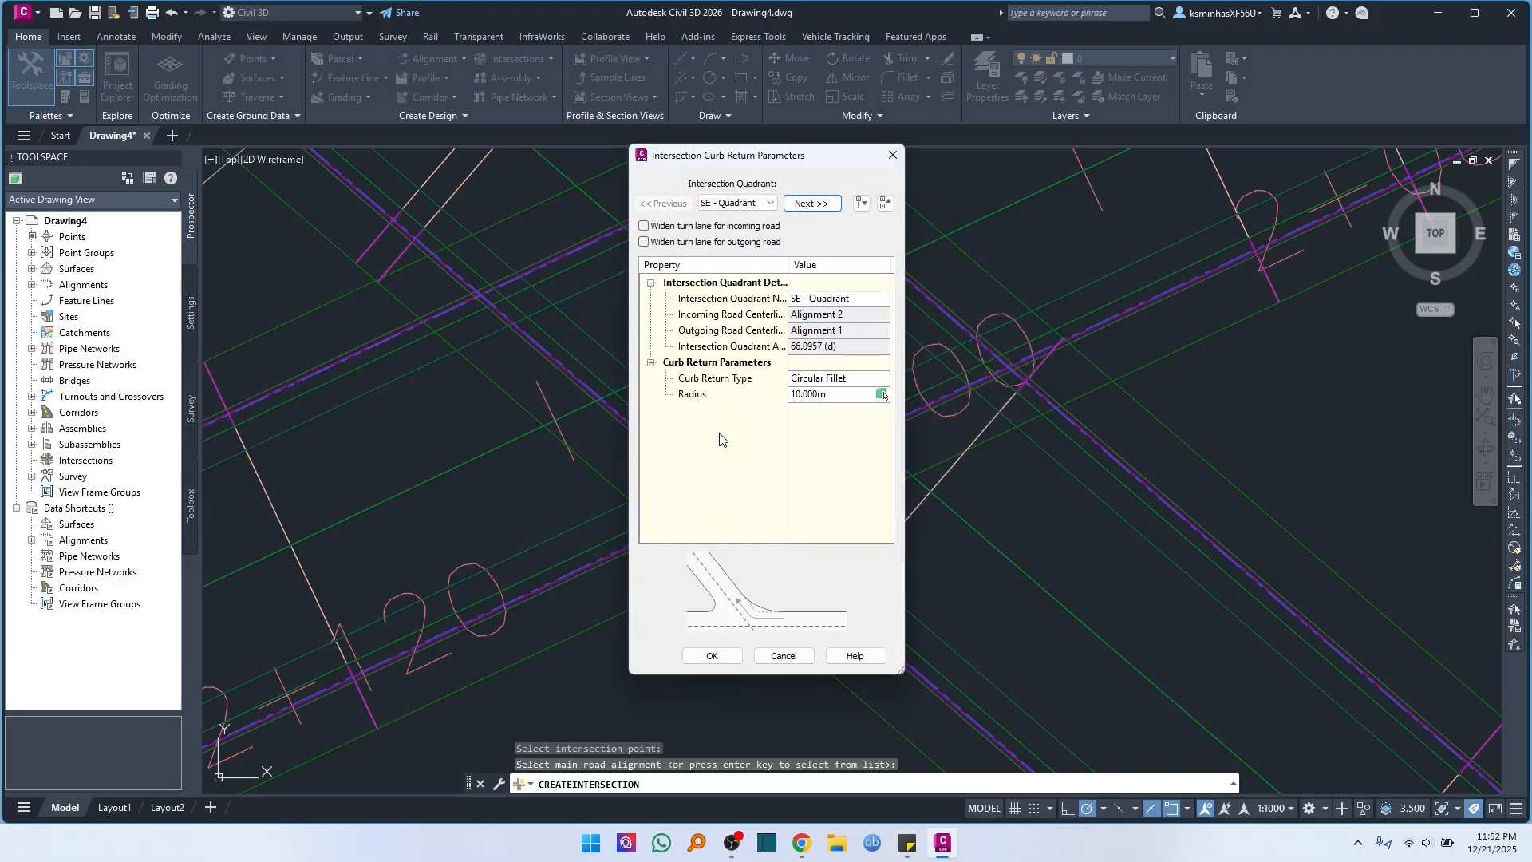
{"action": "left_click", "coordinate": [771, 204]}
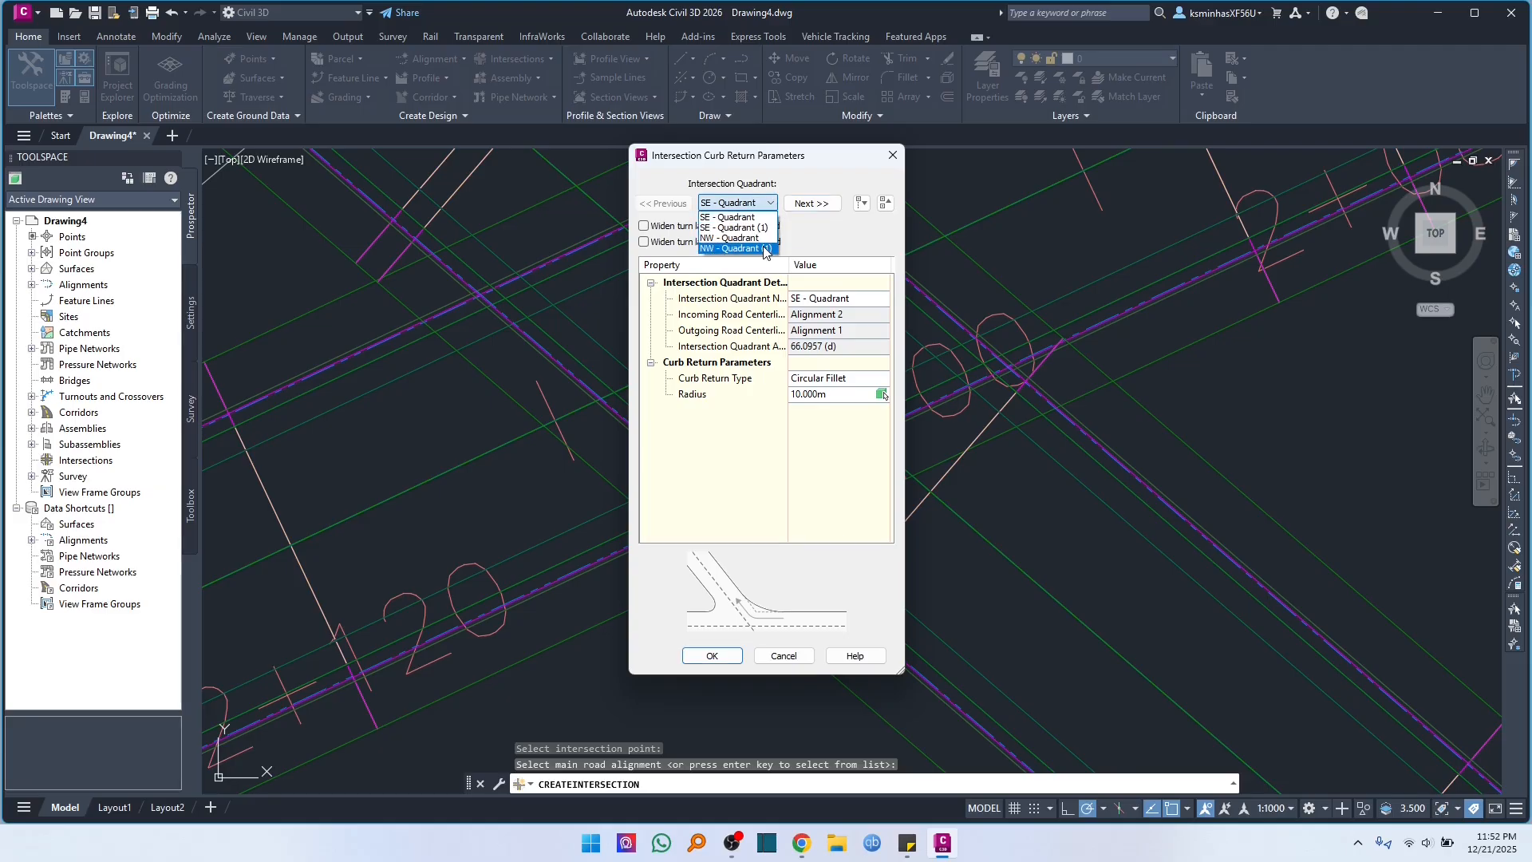
{"action": "left_click", "coordinate": [768, 217]}
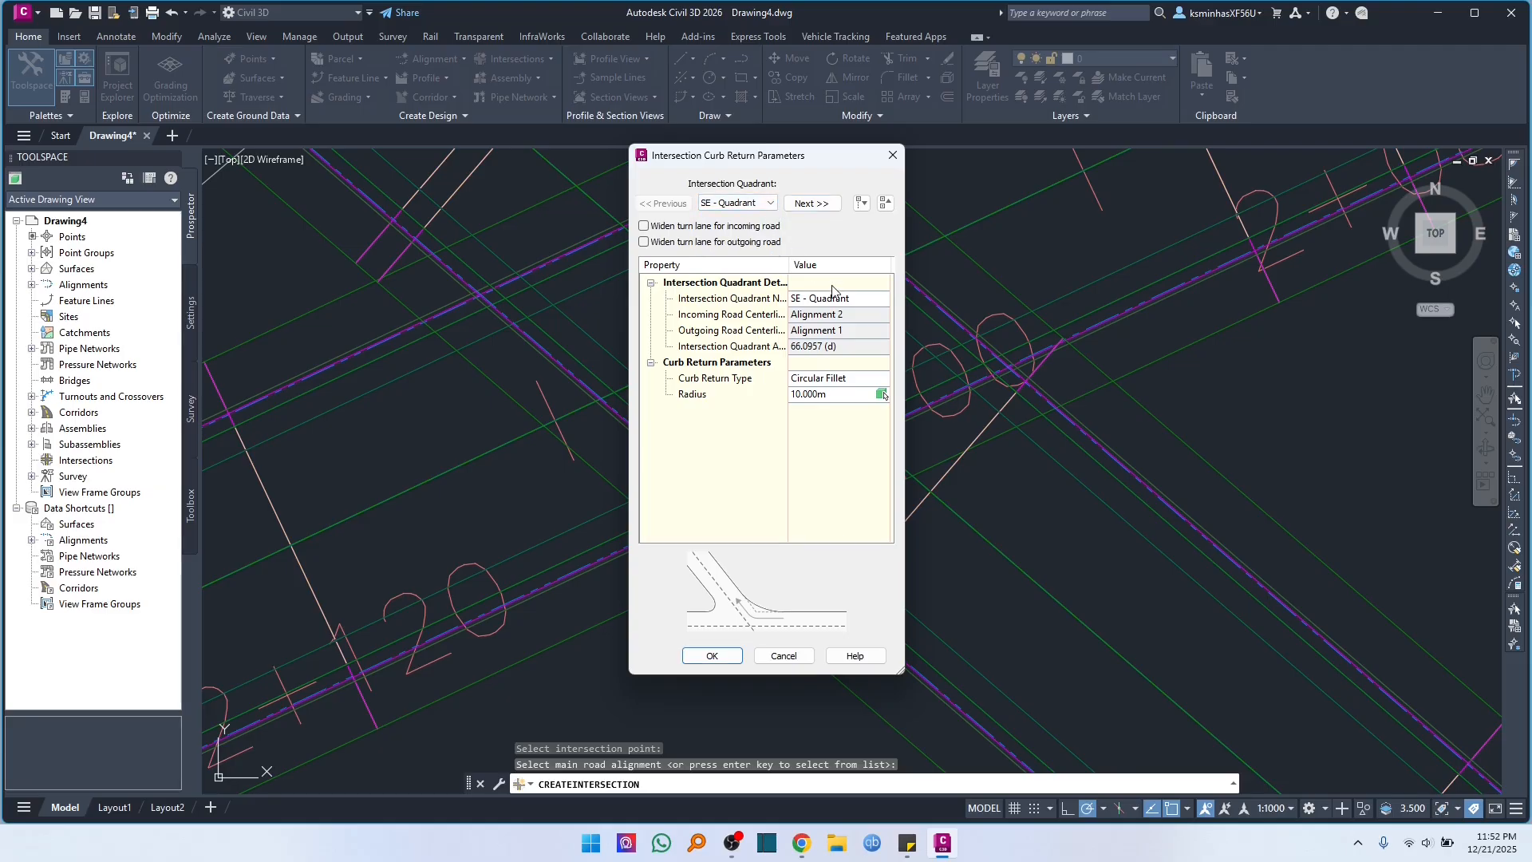
{"action": "left_click", "coordinate": [811, 394]}
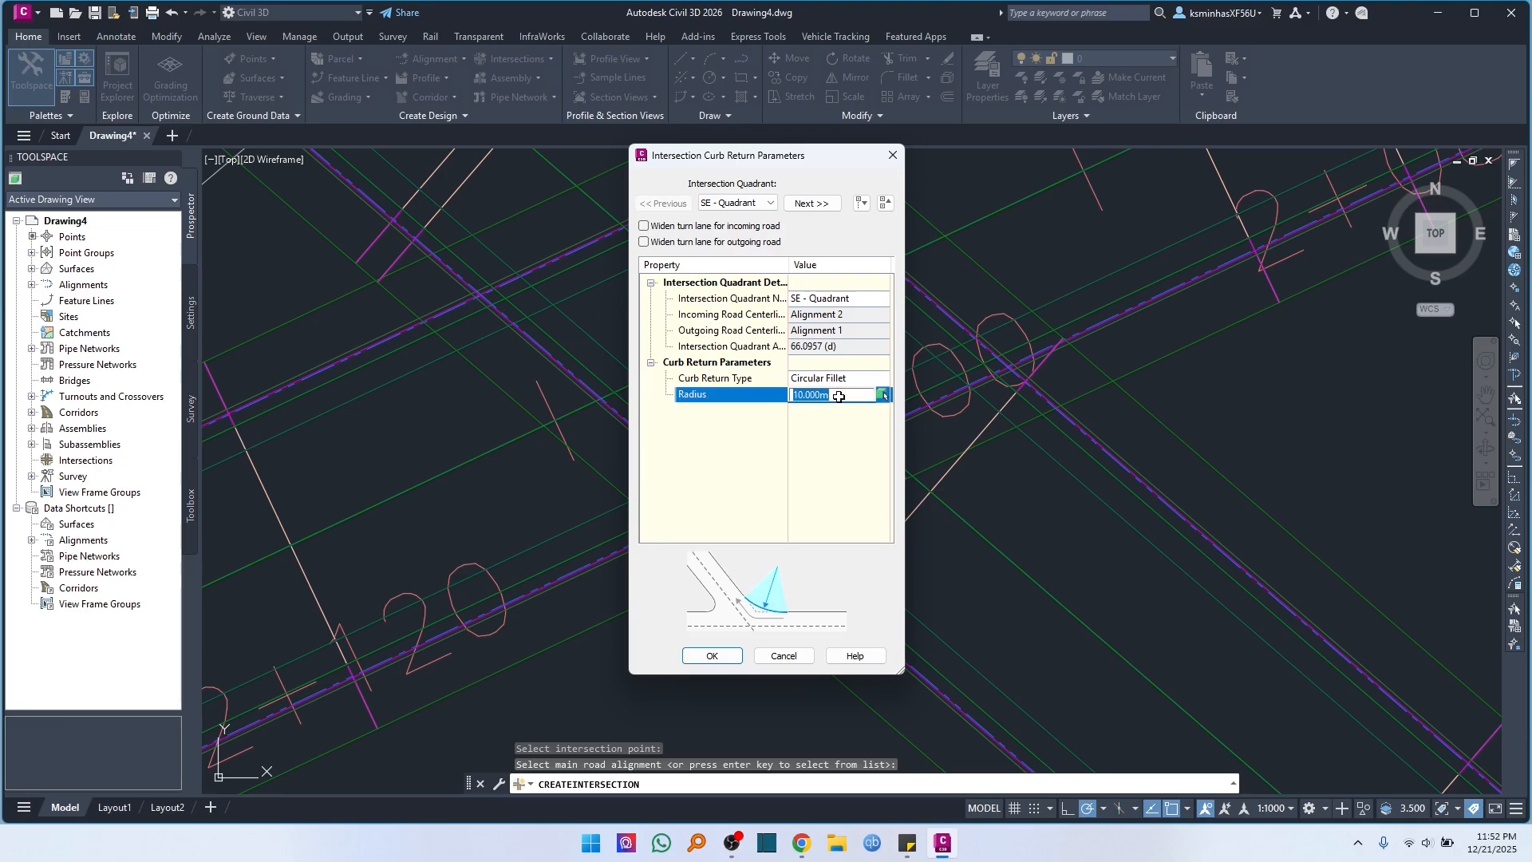
{"action": "type", "text": "30"}
{"action": "key", "text": "Return"}
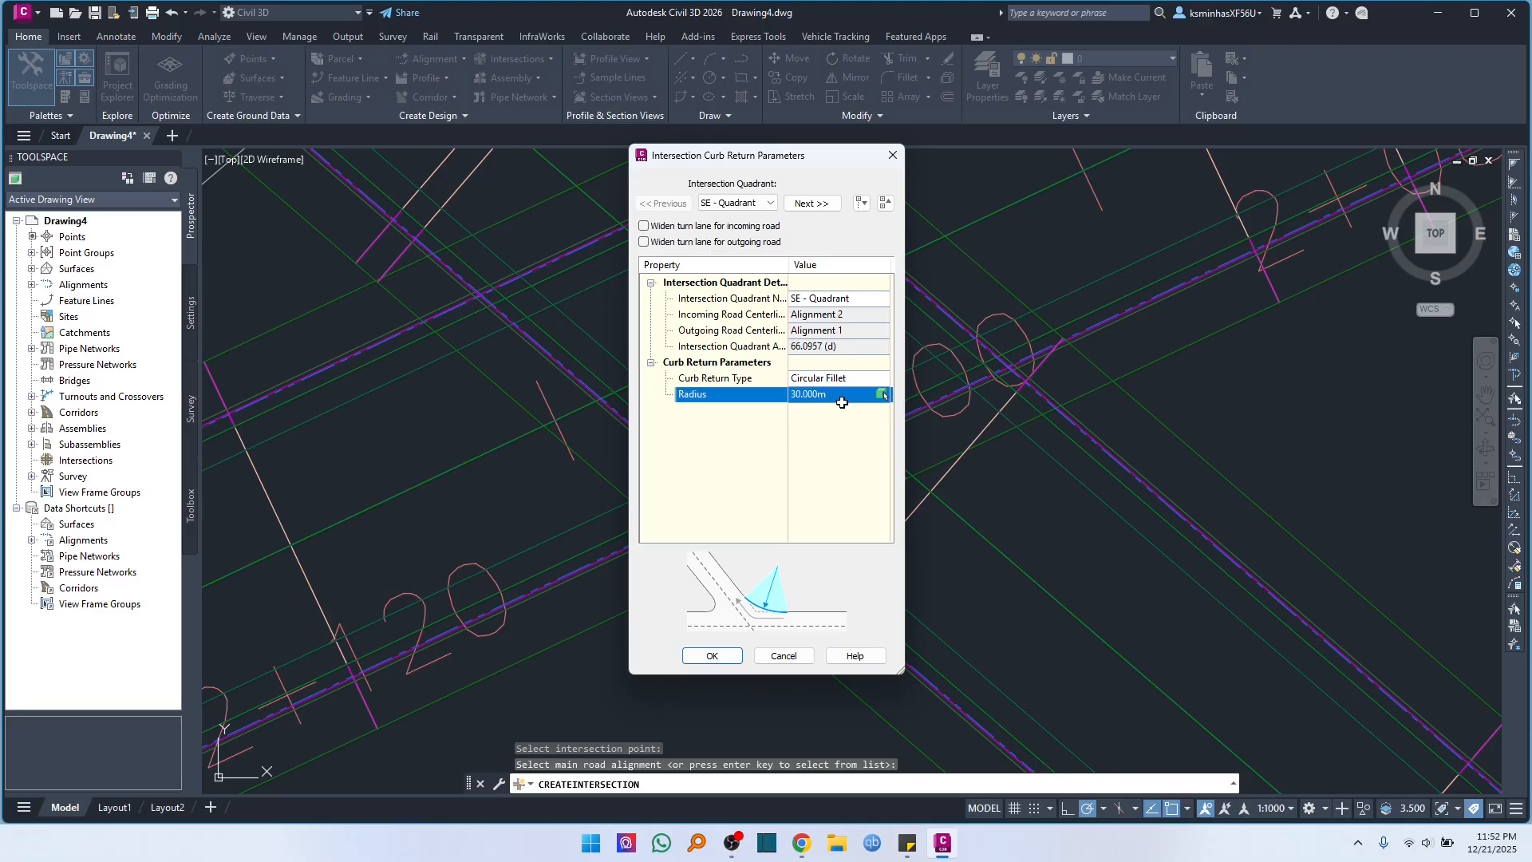
- Set the curb return radius of SE - Quadrant (1) to 30 m
{"action": "left_click", "coordinate": [775, 207]}
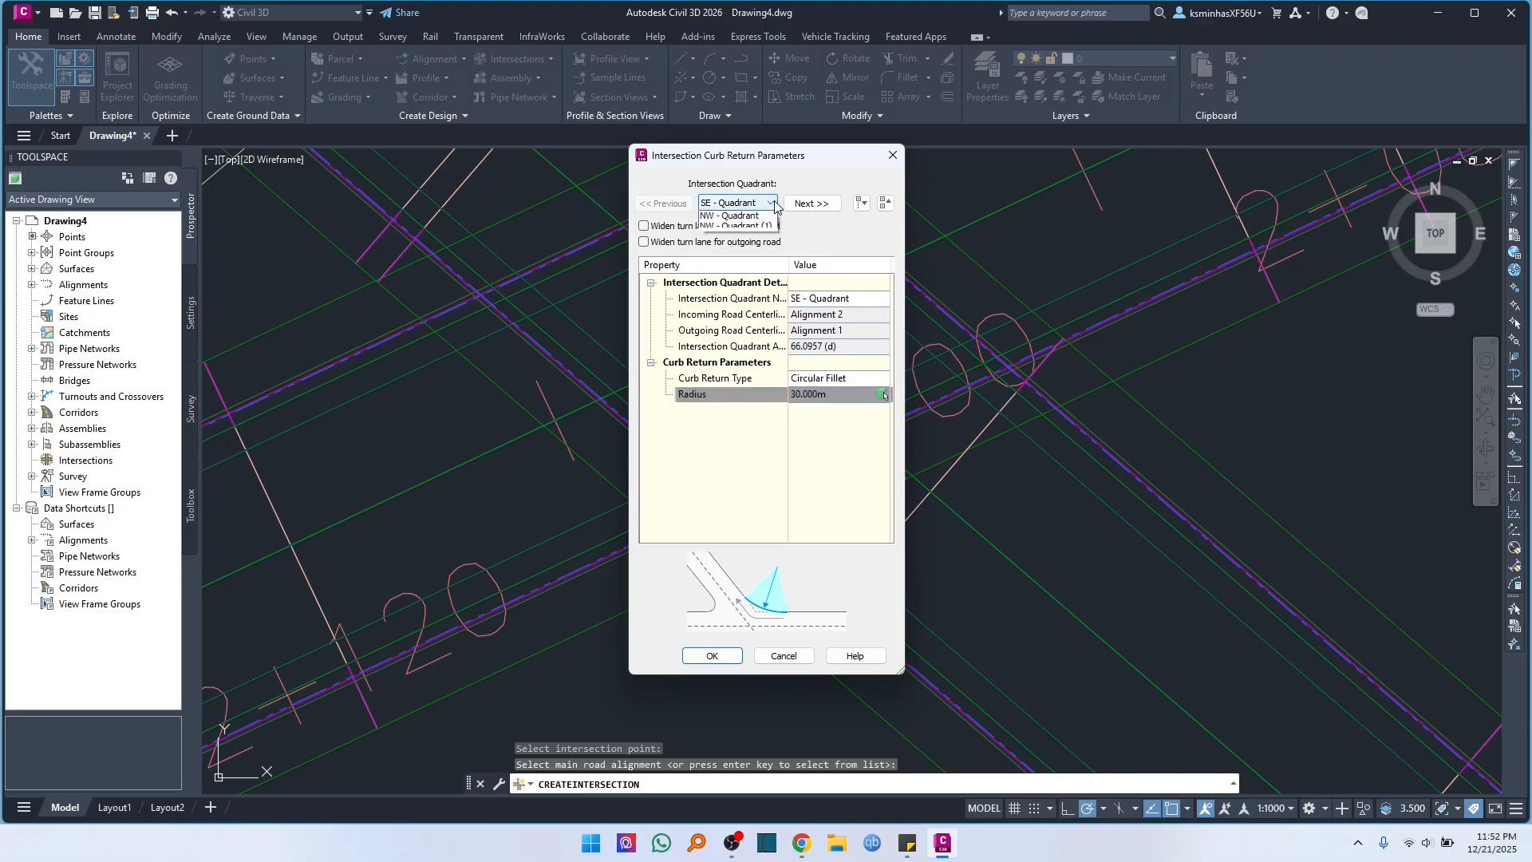
{"action": "left_click", "coordinate": [765, 232]}
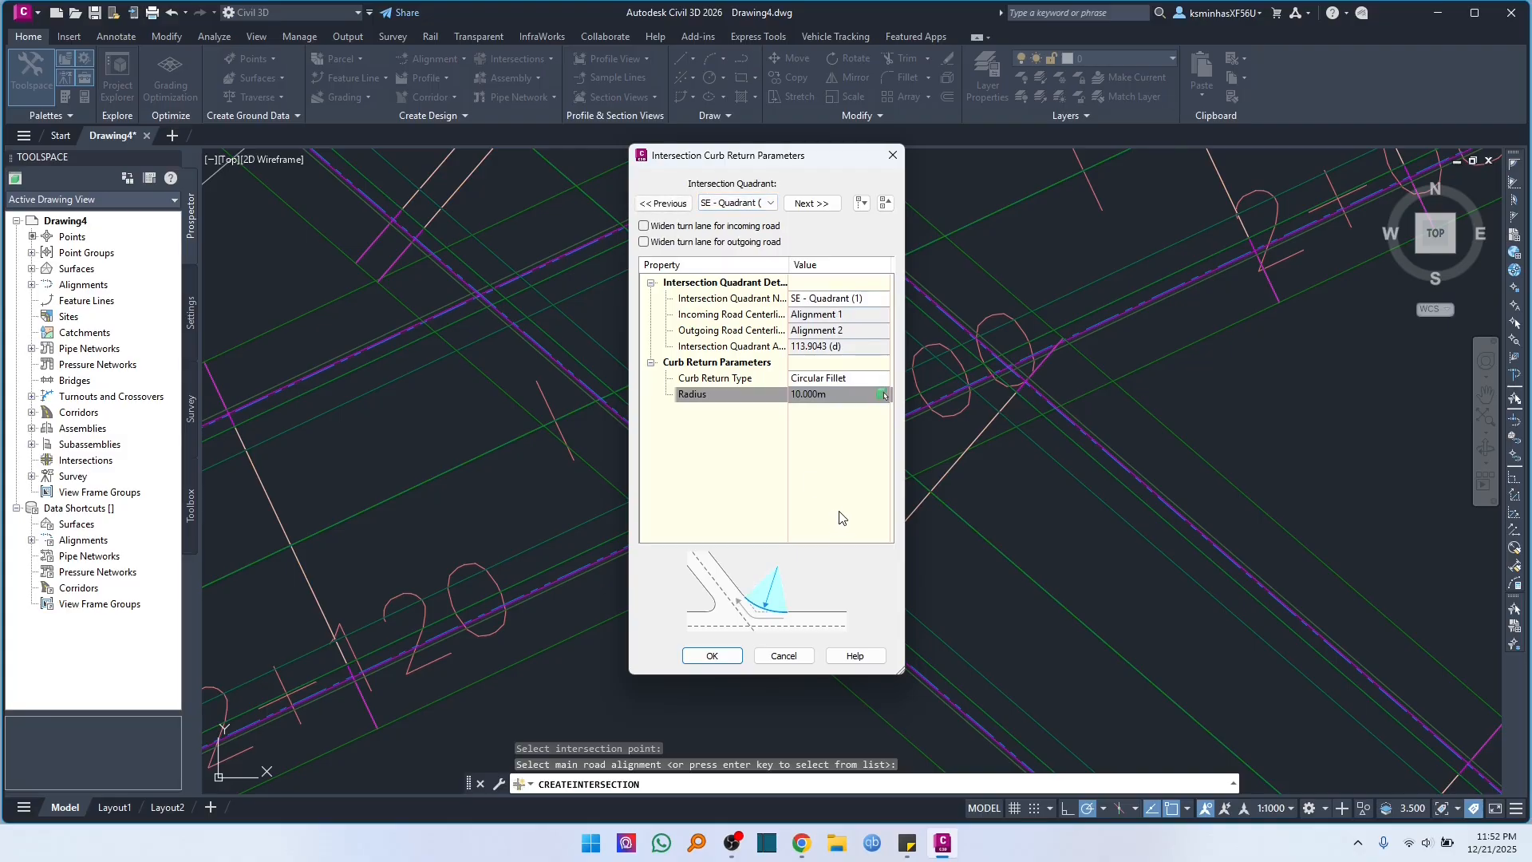
{"action": "left_click", "coordinate": [807, 396]}
{"action": "type", "text": "30"}
{"action": "key", "text": "Return"}
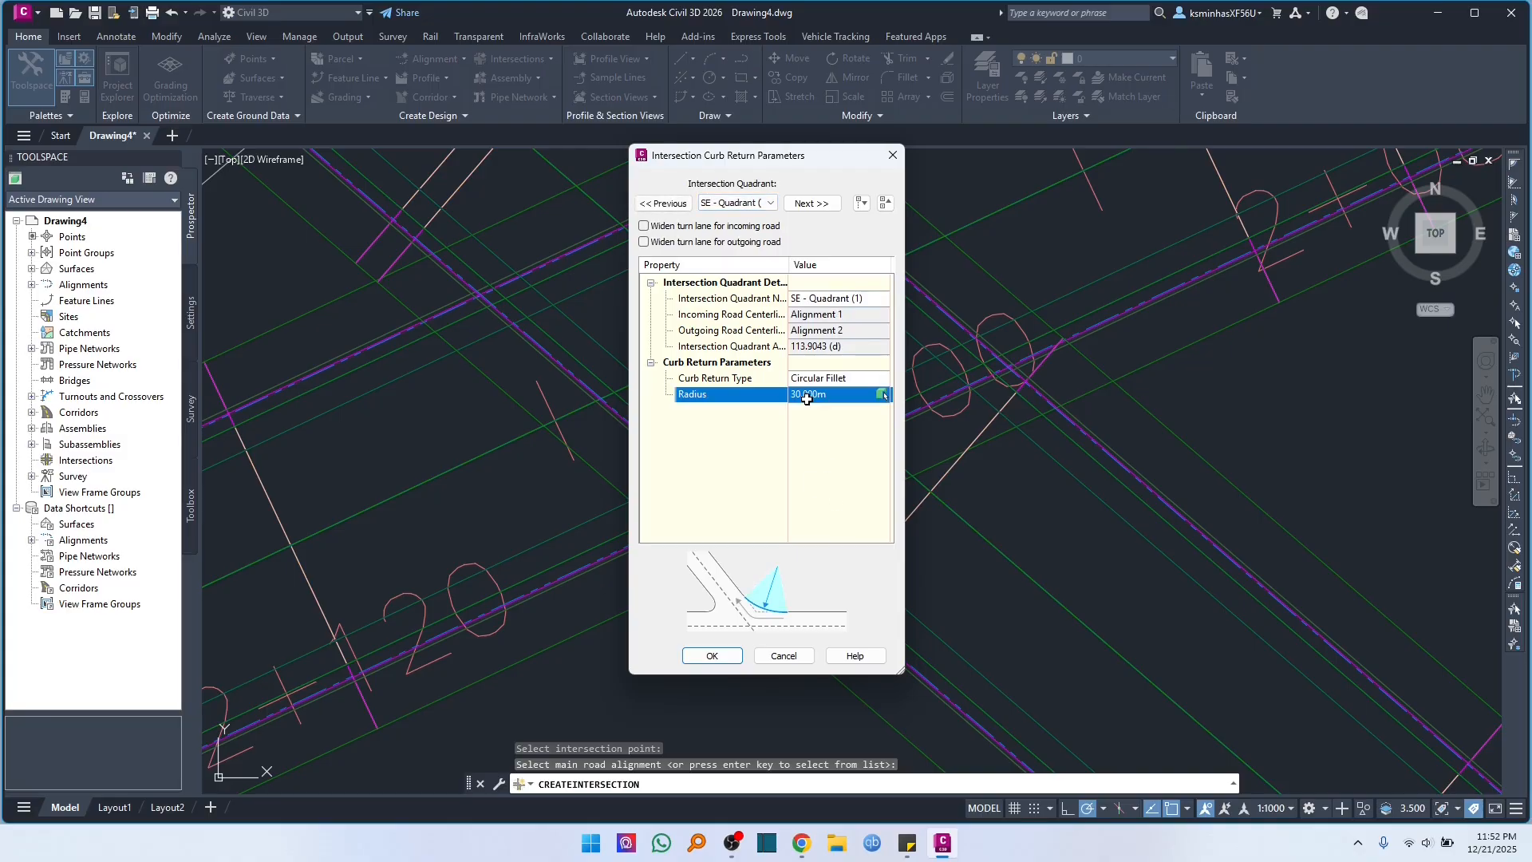
- Set the curb return radius of the NW - Quadrant to 30 m
{"action": "left_click", "coordinate": [771, 203]}
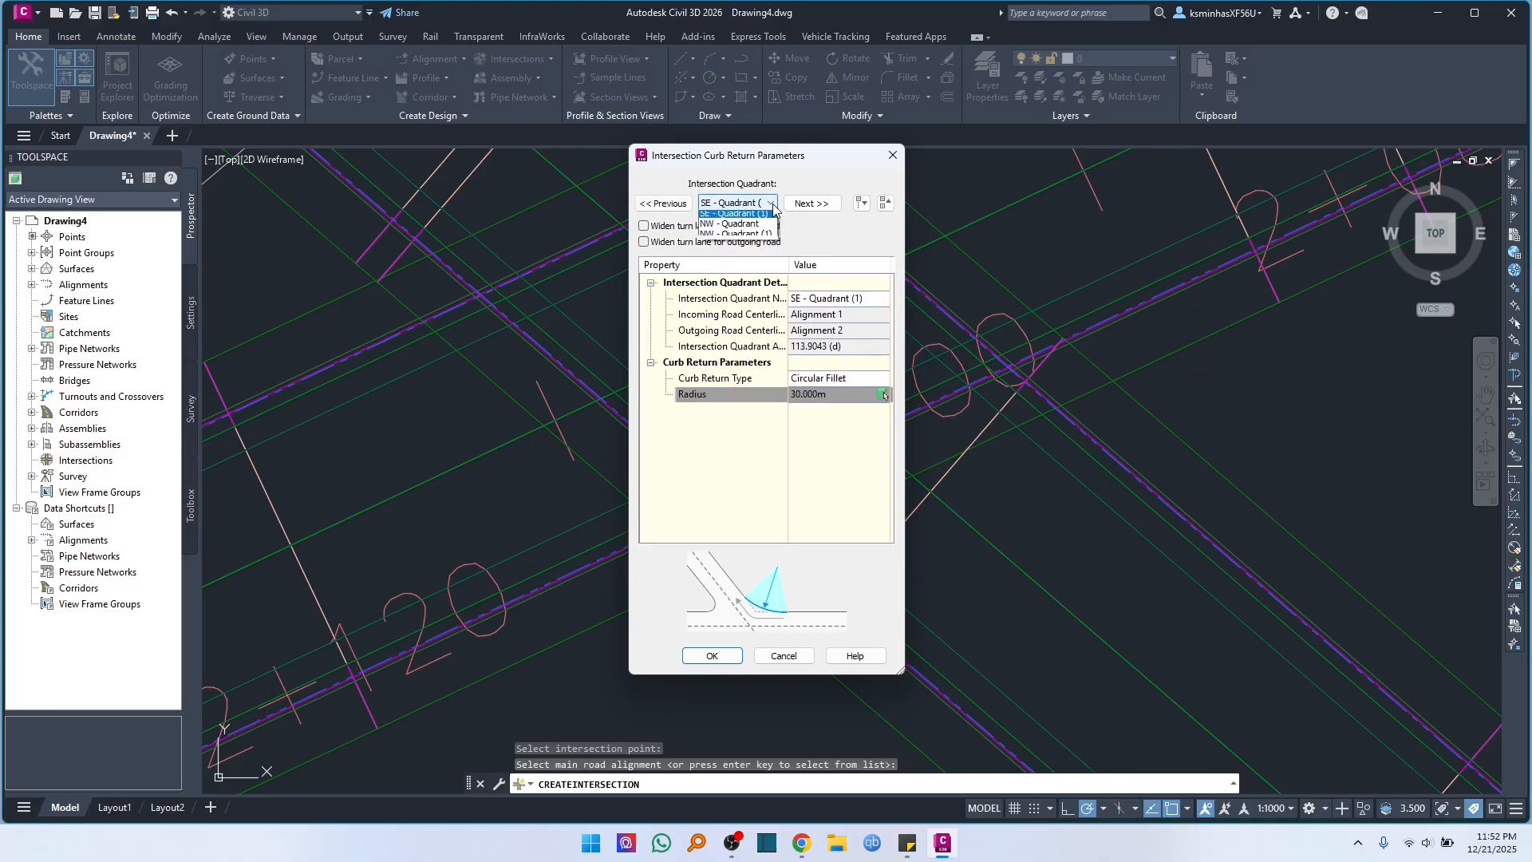
{"action": "left_click", "coordinate": [750, 246]}
{"action": "left_click", "coordinate": [809, 396]}
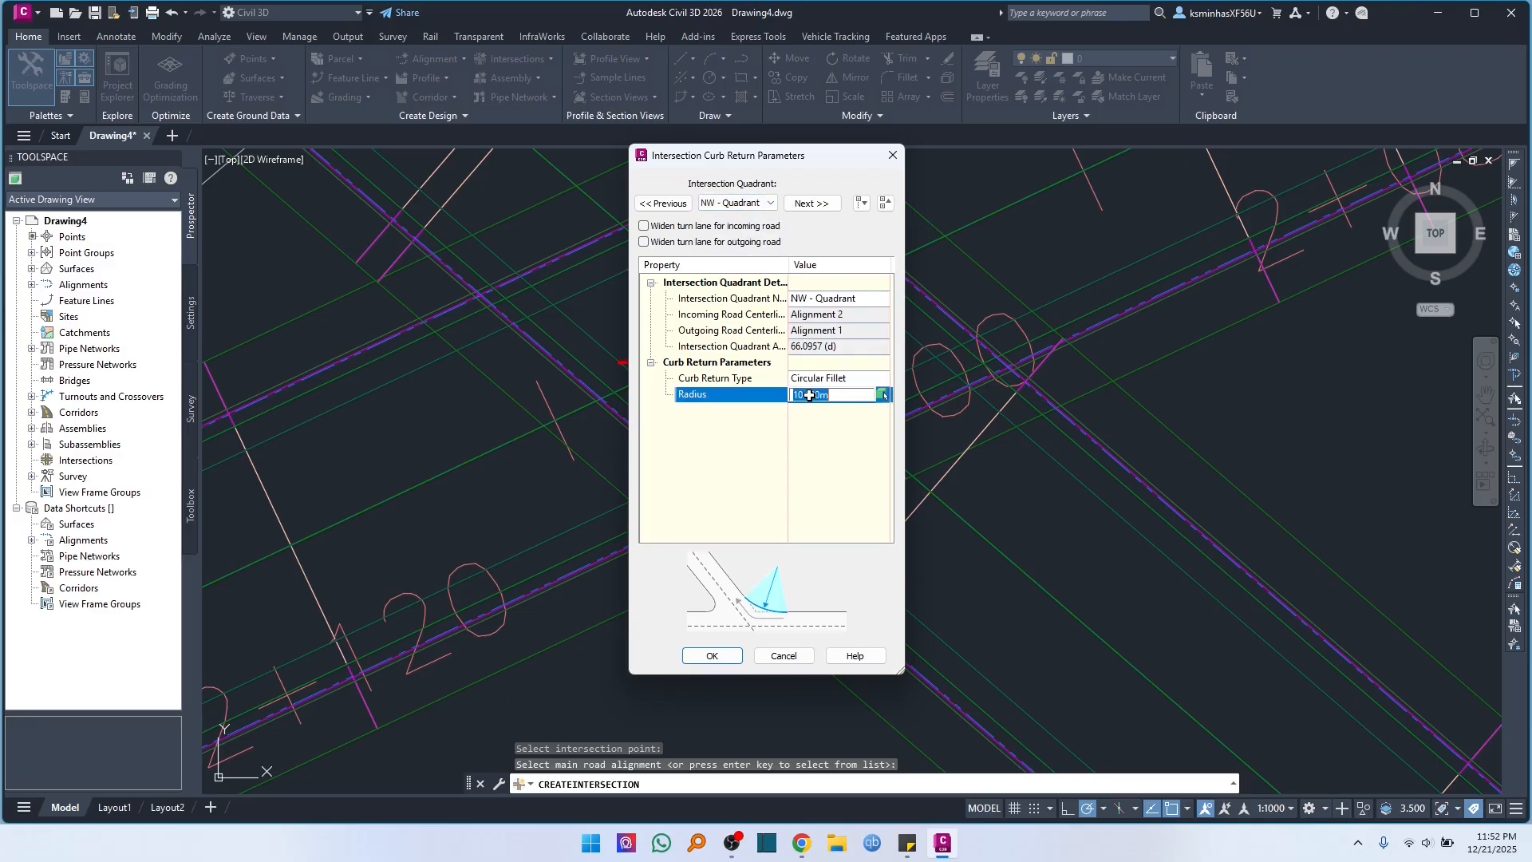
{"action": "type", "text": "30"}
{"action": "key", "text": "Return"}
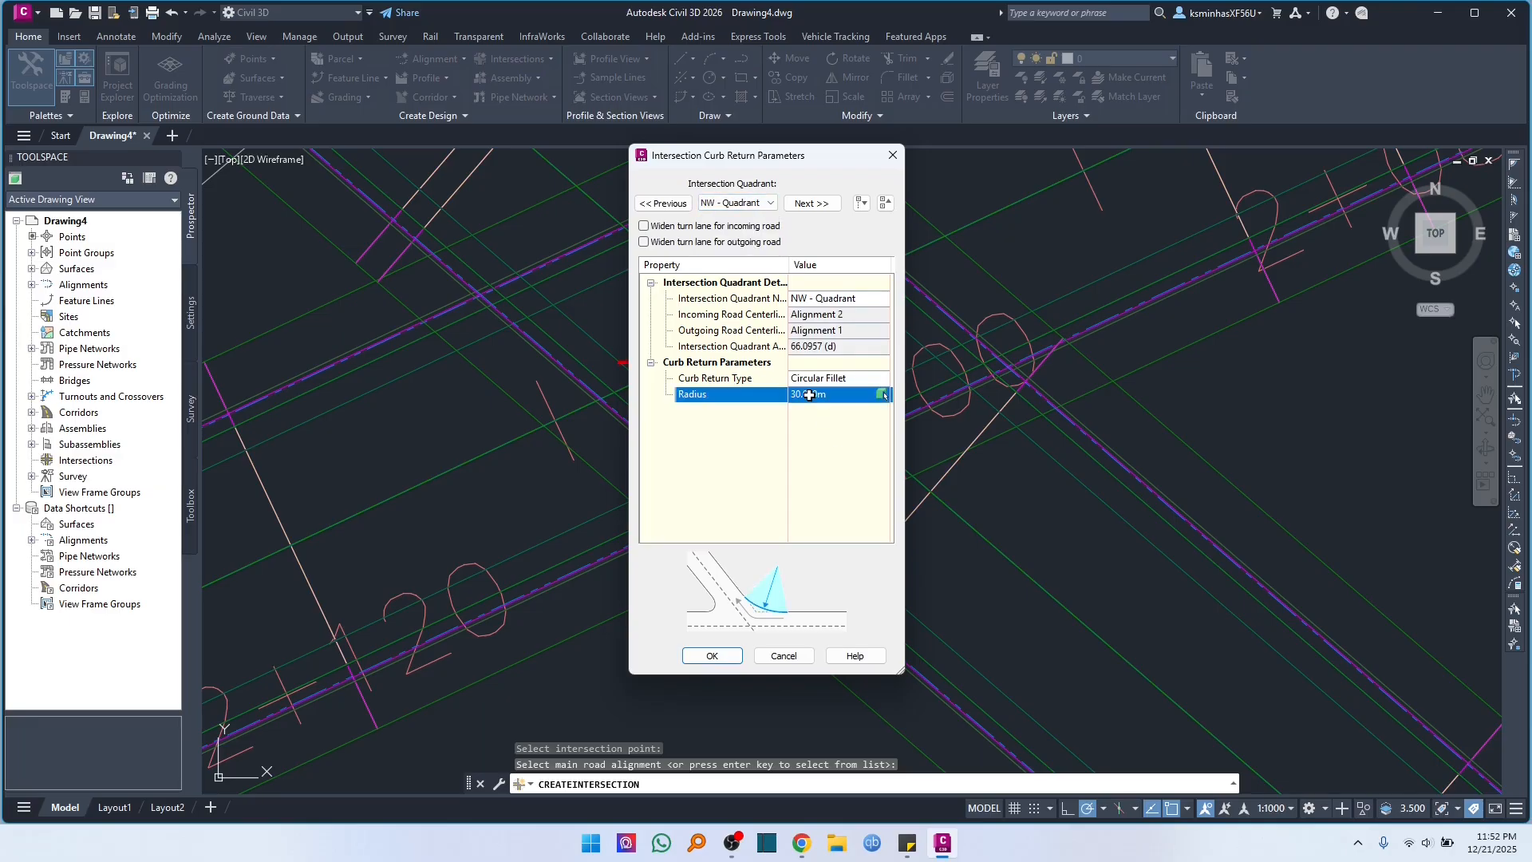
- Set the curb return radius of NW - Quadrant (1) to 30 m and accept the curb return parameters
{"action": "left_click", "coordinate": [758, 202]}
{"action": "left_click", "coordinate": [742, 257]}
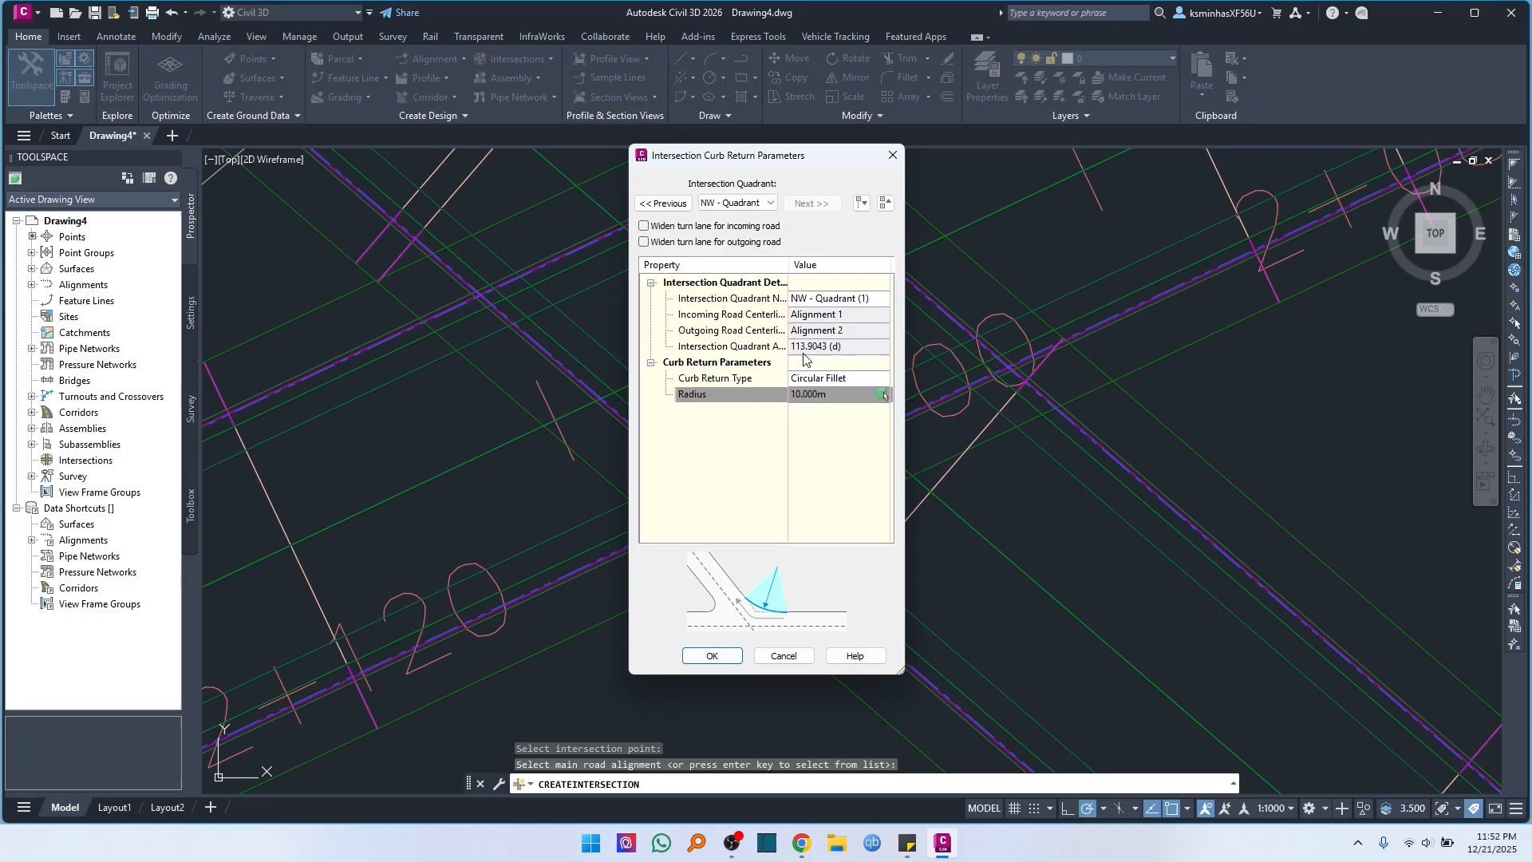
{"action": "left_click", "coordinate": [810, 397]}
{"action": "type", "text": "30"}
{"action": "key", "text": "Return"}
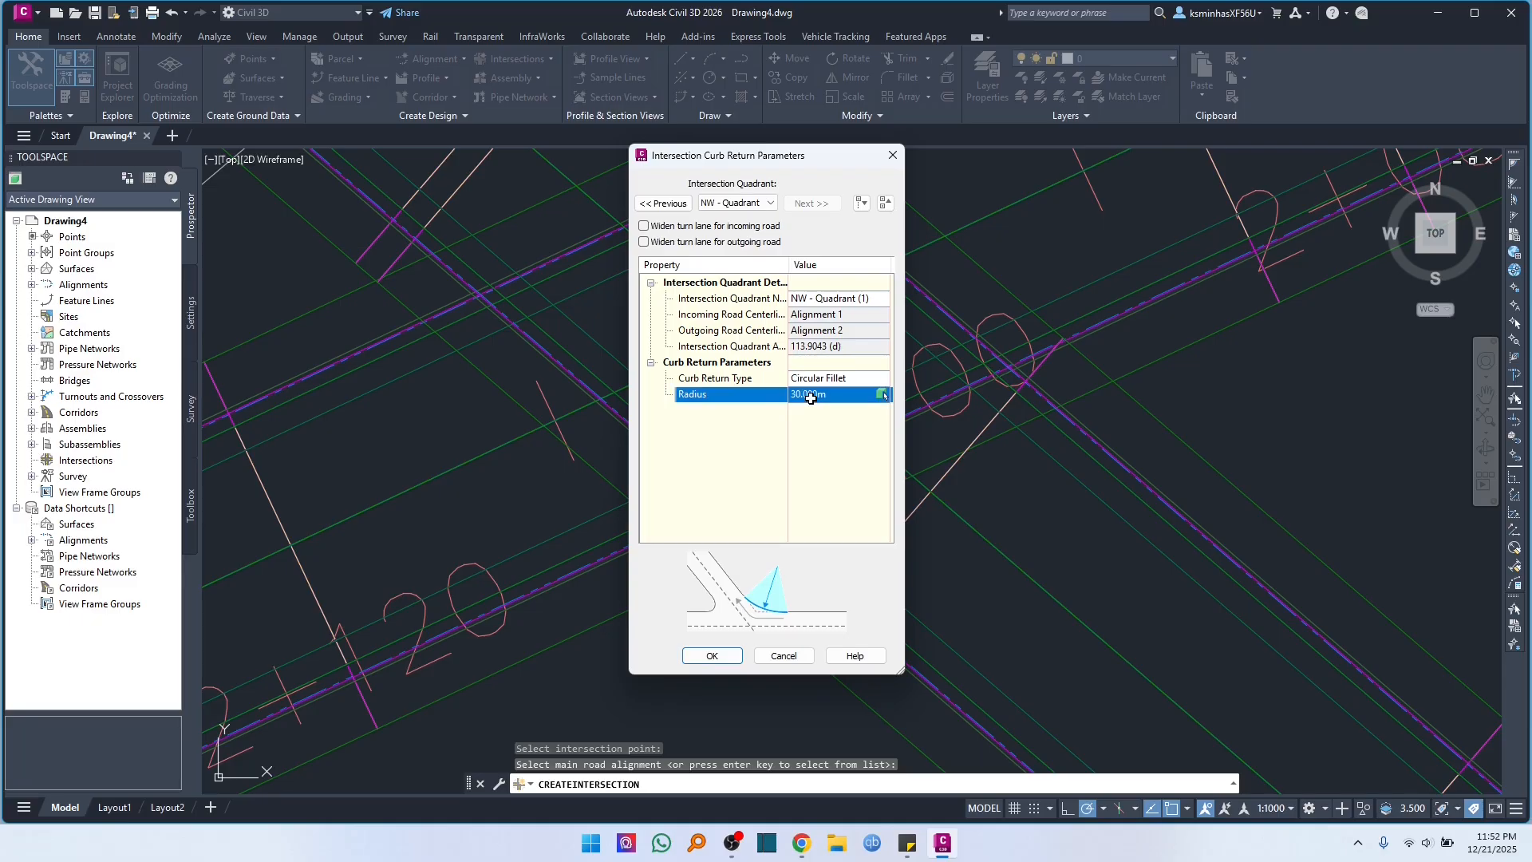
{"action": "left_click", "coordinate": [721, 654]}
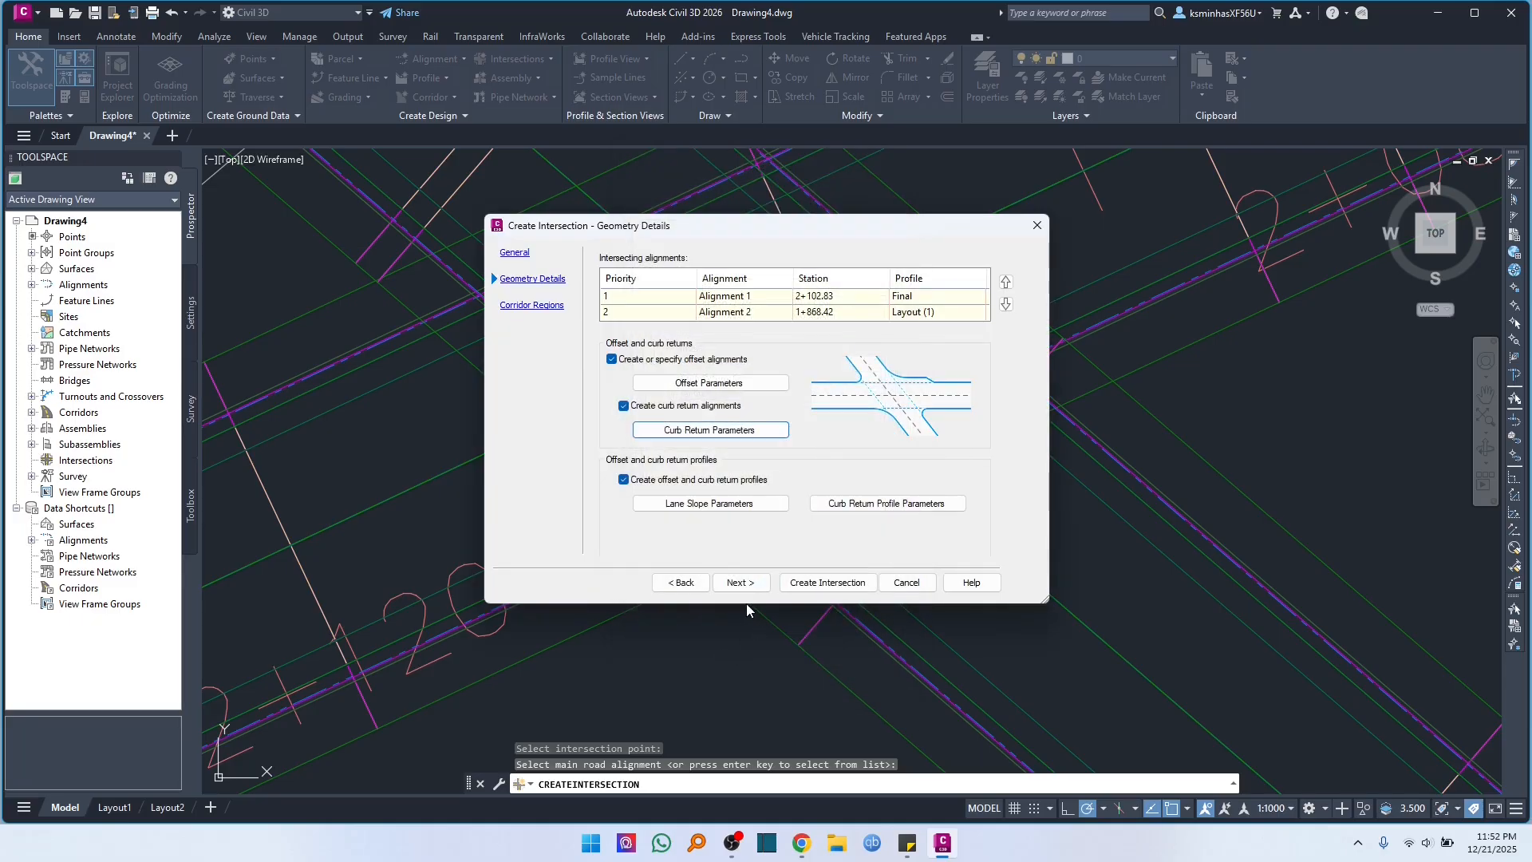
- Proceed to the corridor regions, review the assemblies to apply, and create the intersection with a new corridor daylighting to Surface ABC
{"action": "left_click", "coordinate": [746, 580]}
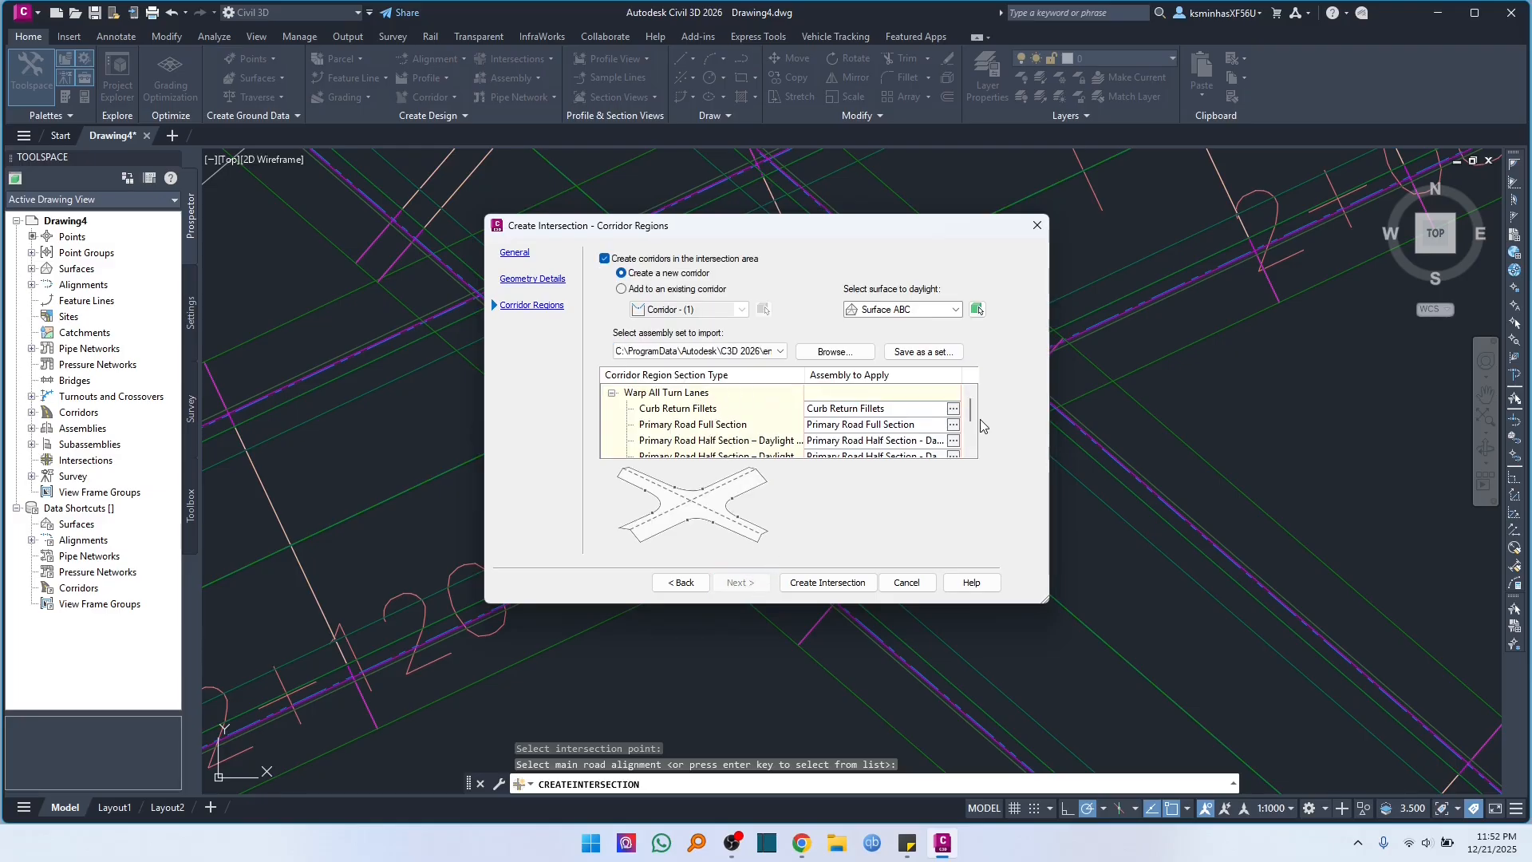
{"action": "scroll", "coordinate": [972, 427], "scroll_direction": "down", "scroll_amount": 2}
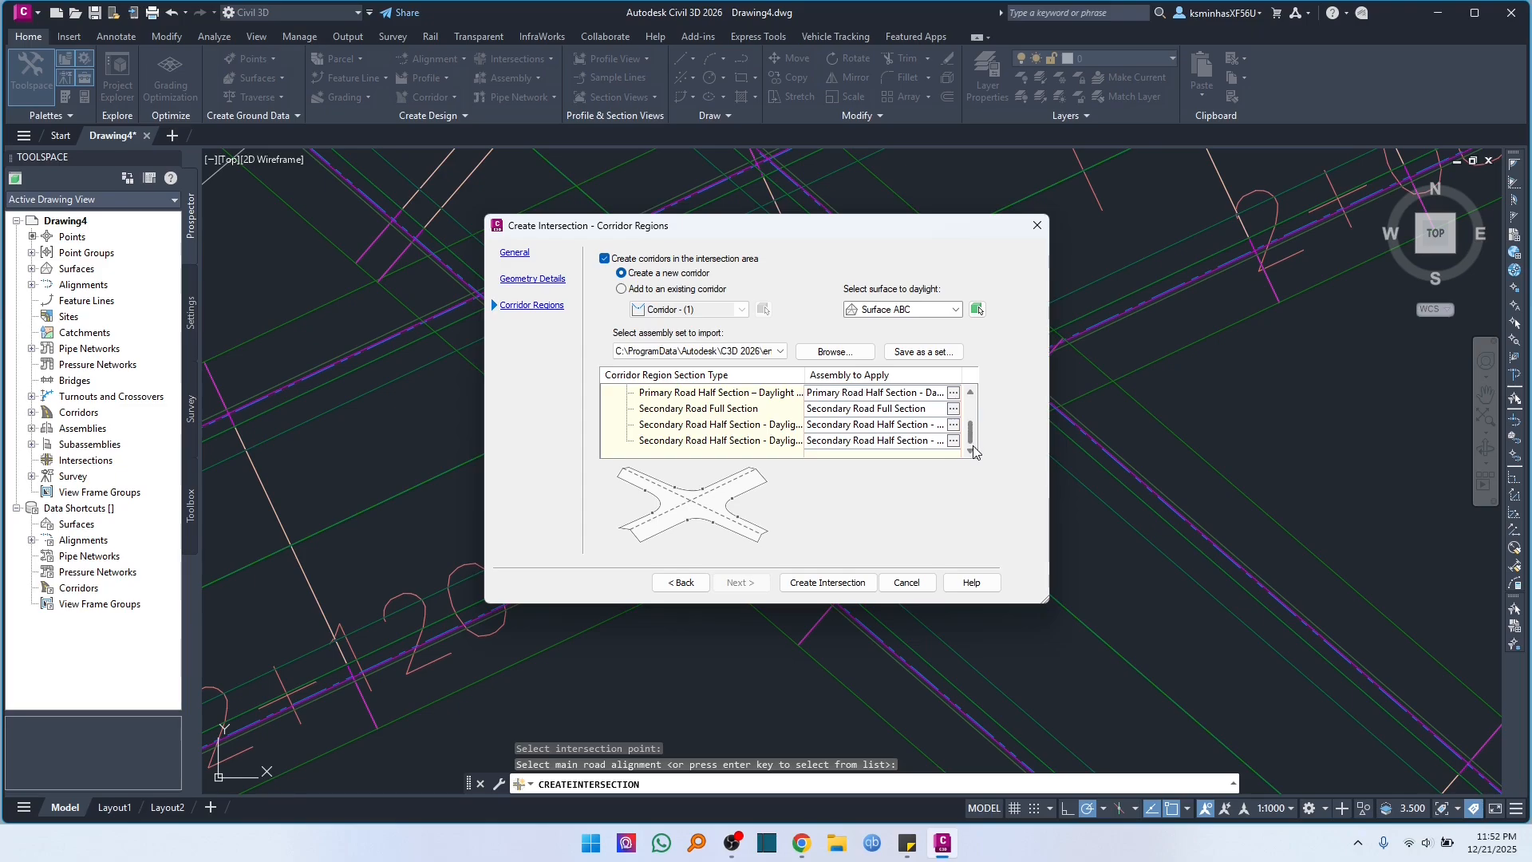
{"action": "left_click", "coordinate": [822, 584]}
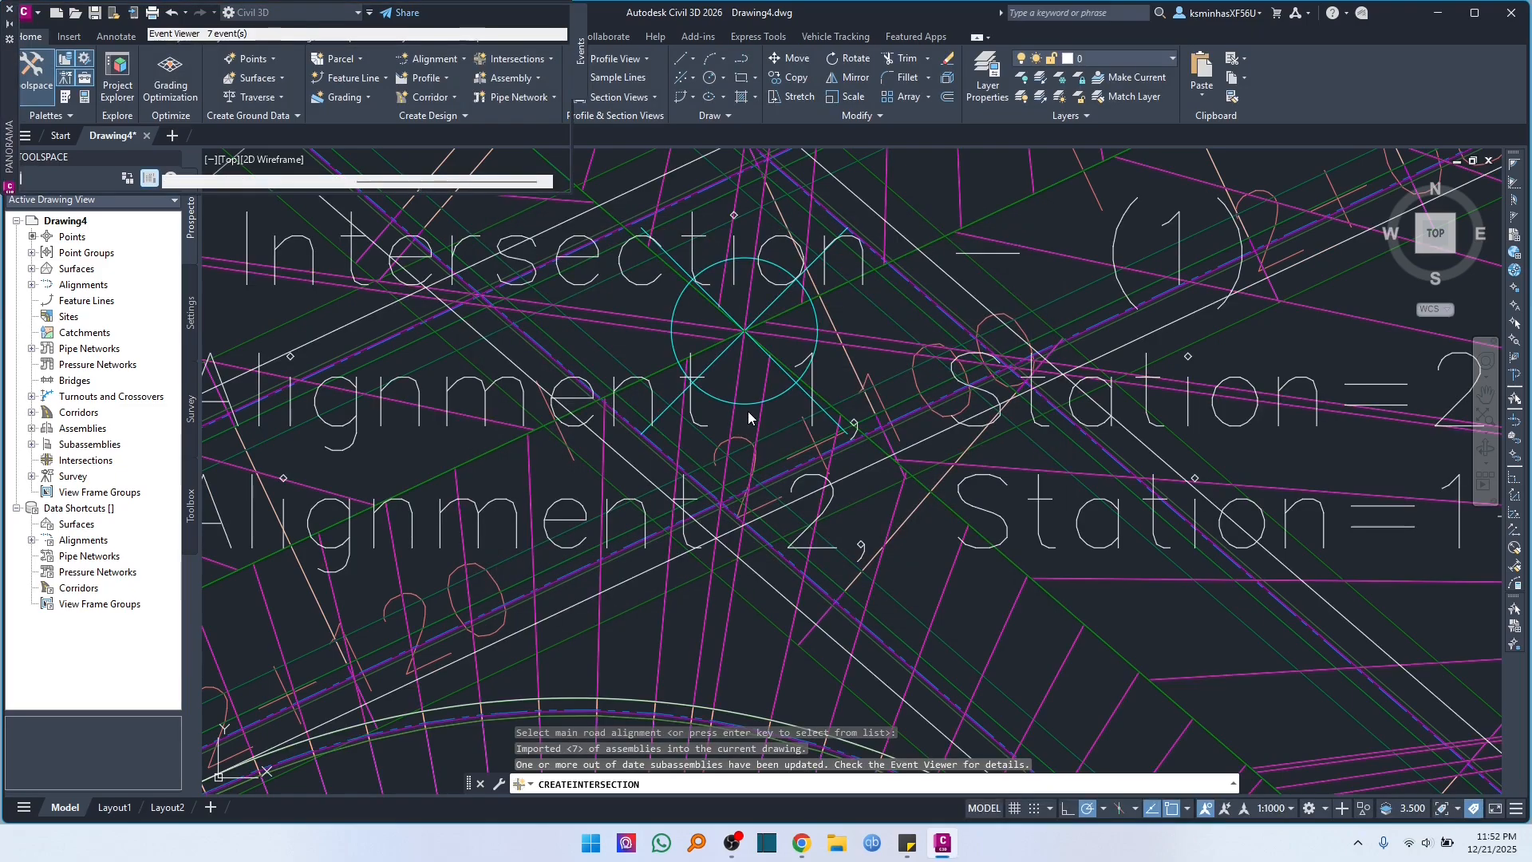
- Dismiss the event viewer and examine the new intersection corridor where the Alignment 1 and Alignment 2 roads cross
{"action": "scroll", "coordinate": [909, 381], "scroll_direction": "down", "scroll_amount": 6}
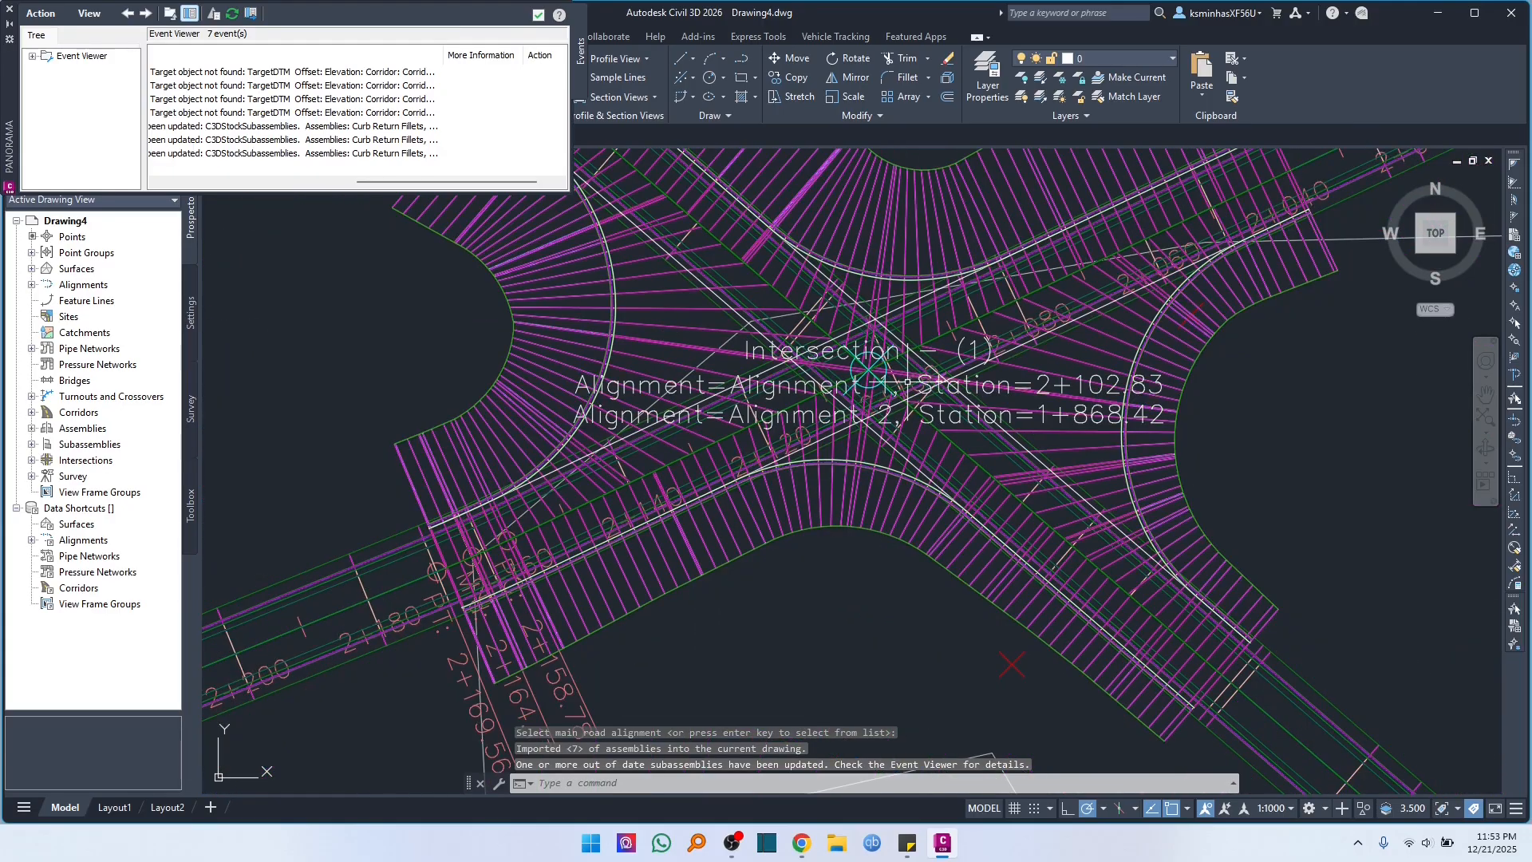
{"action": "scroll", "coordinate": [908, 381], "scroll_direction": "down", "scroll_amount": 6}
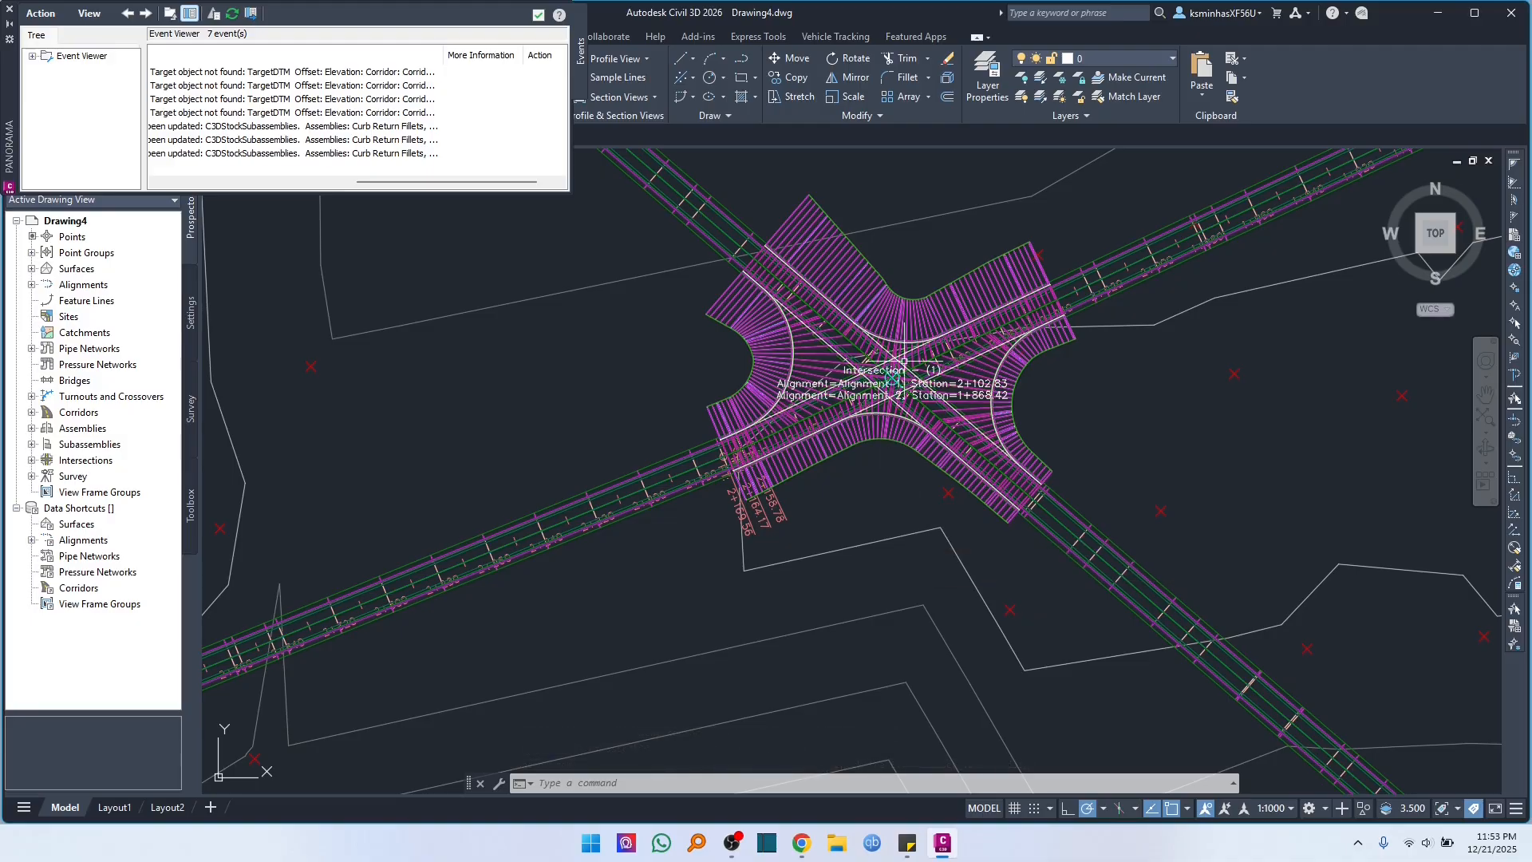
{"action": "scroll", "coordinate": [840, 476], "scroll_direction": "down", "scroll_amount": 3}
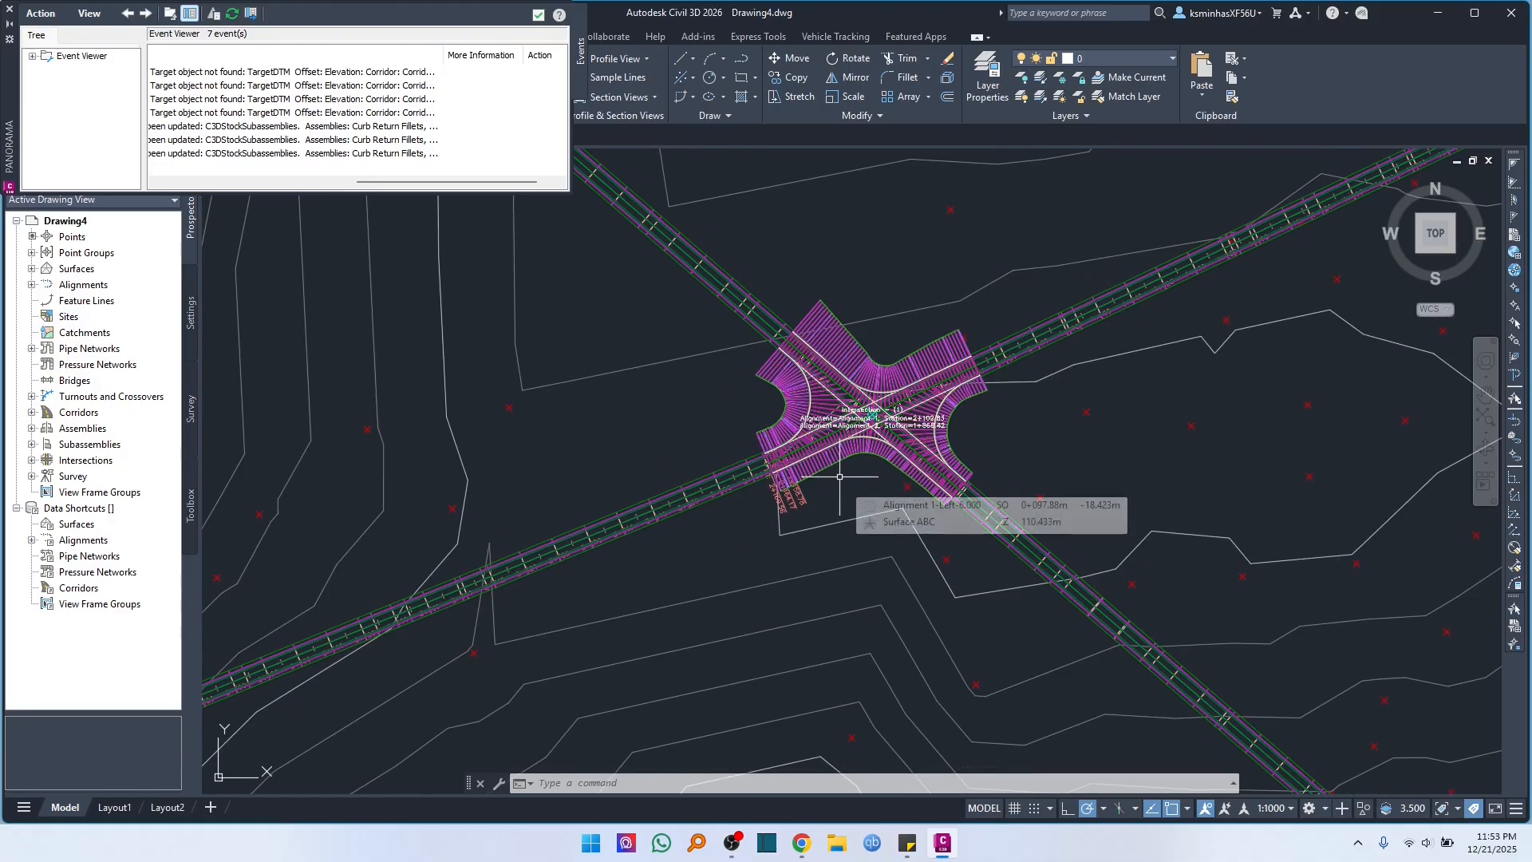
{"action": "scroll", "coordinate": [838, 405], "scroll_direction": "up", "scroll_amount": 5}
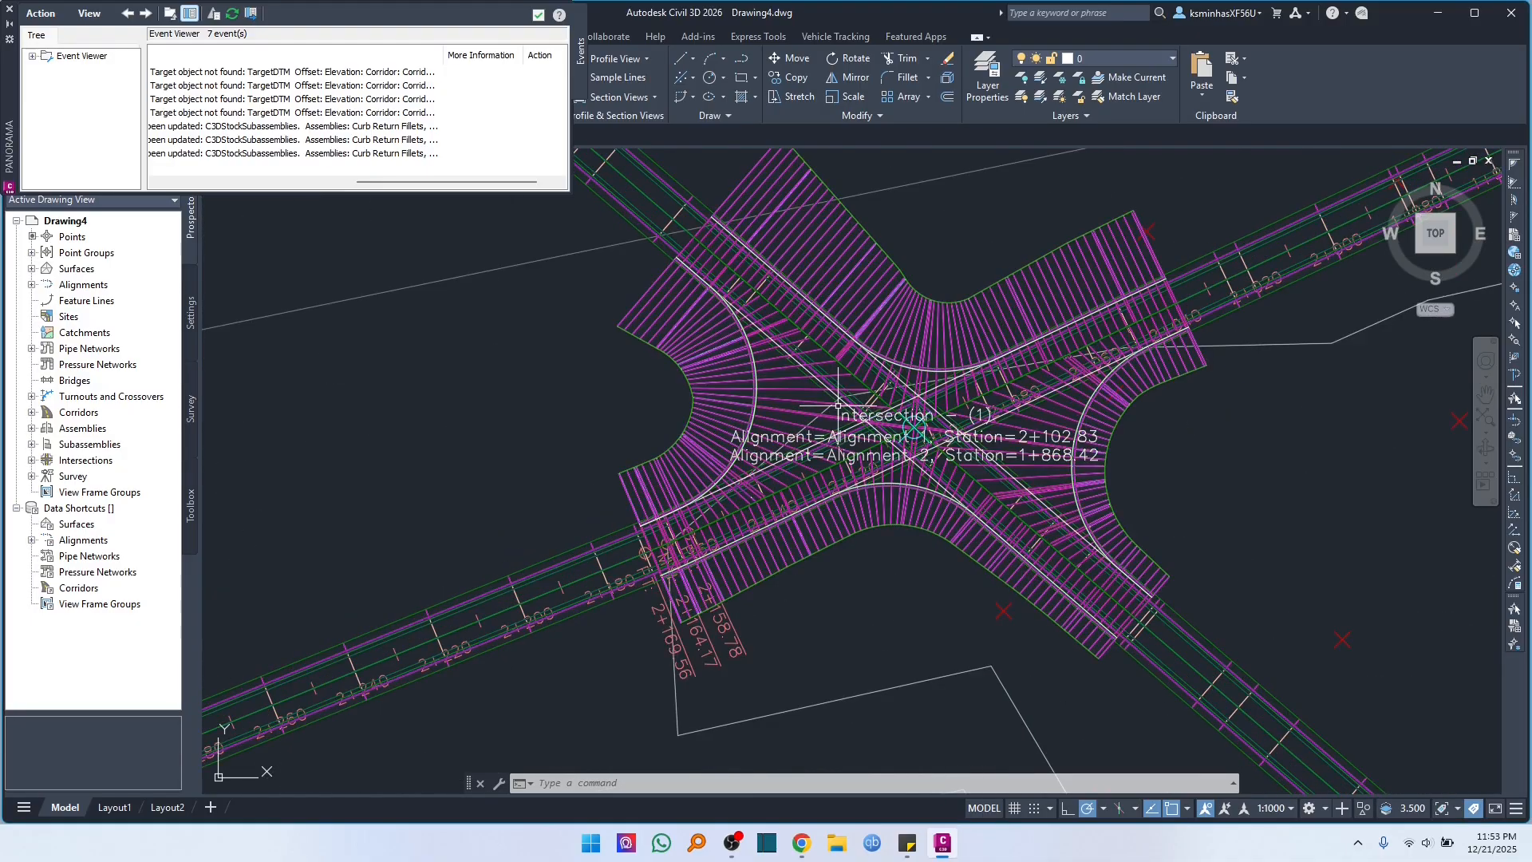
{"action": "scroll", "coordinate": [838, 405], "scroll_direction": "up", "scroll_amount": 2}
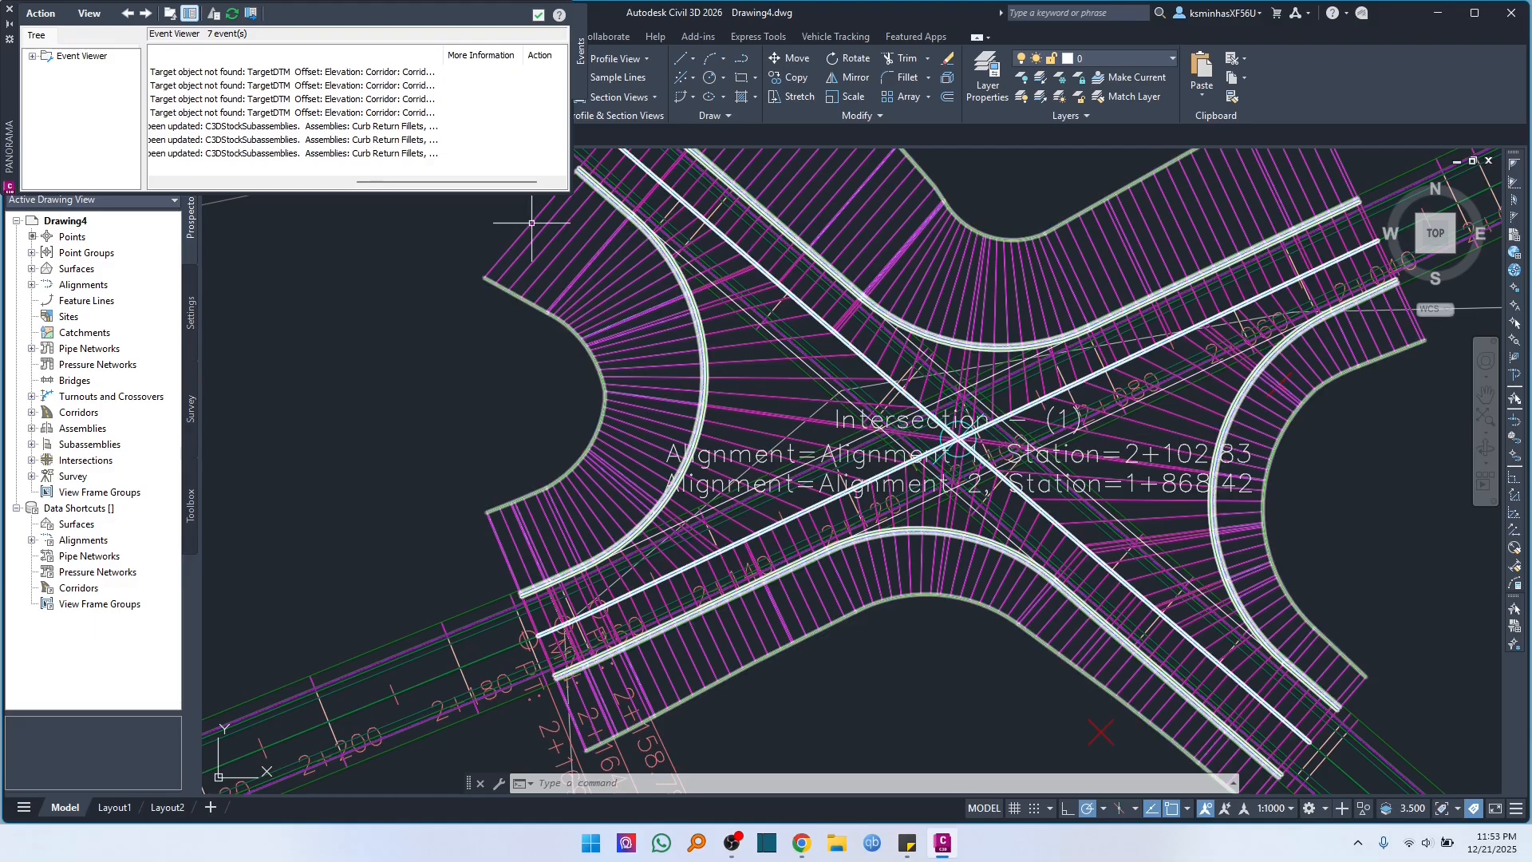
{"action": "left_click", "coordinate": [10, 8]}
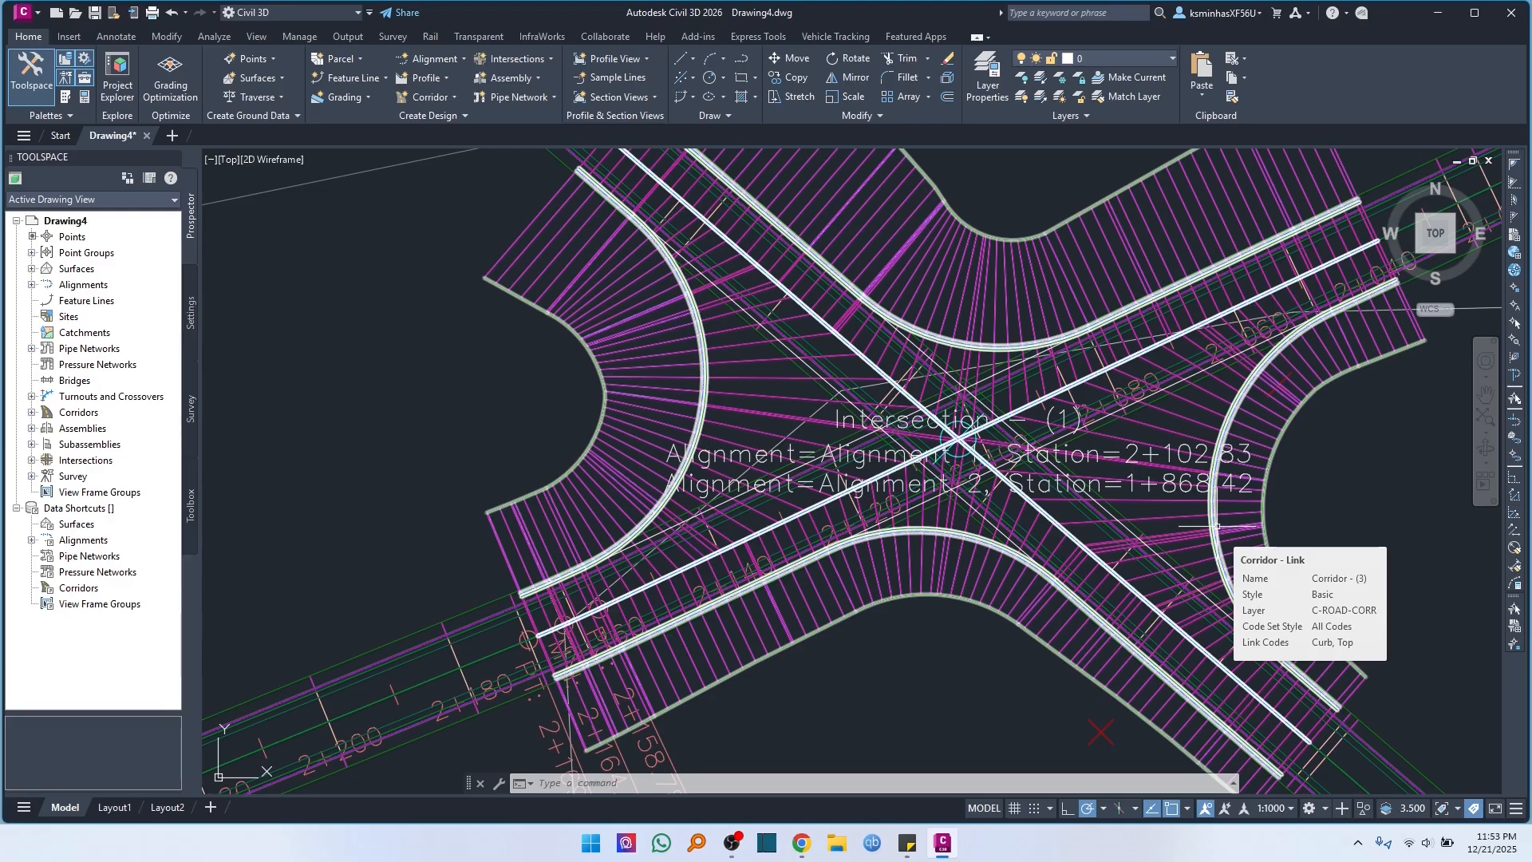
{"action": "left_click", "coordinate": [1218, 526]}
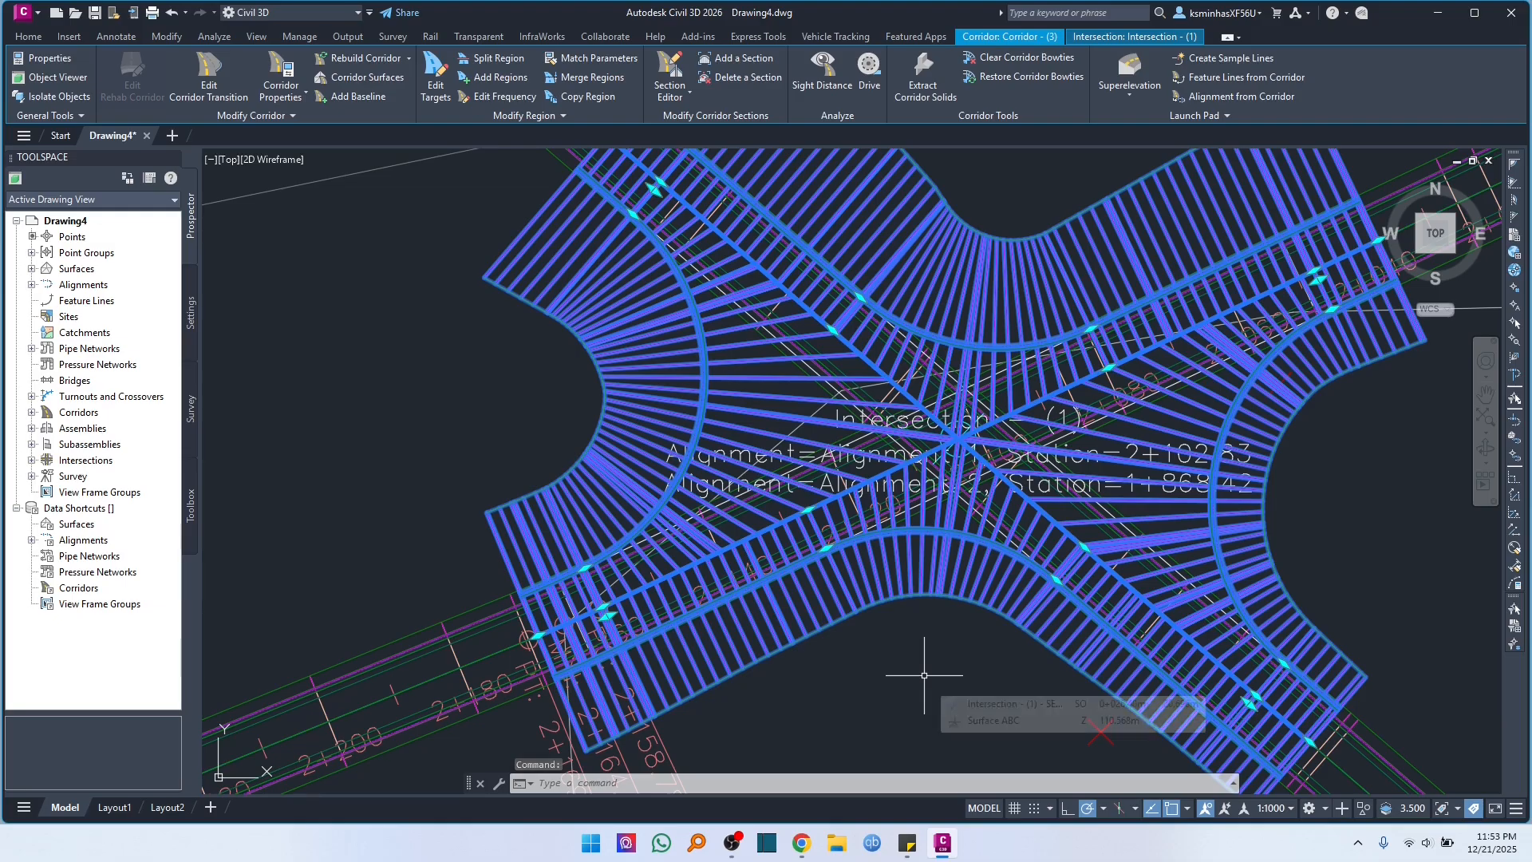
{"action": "key", "text": "Escape"}
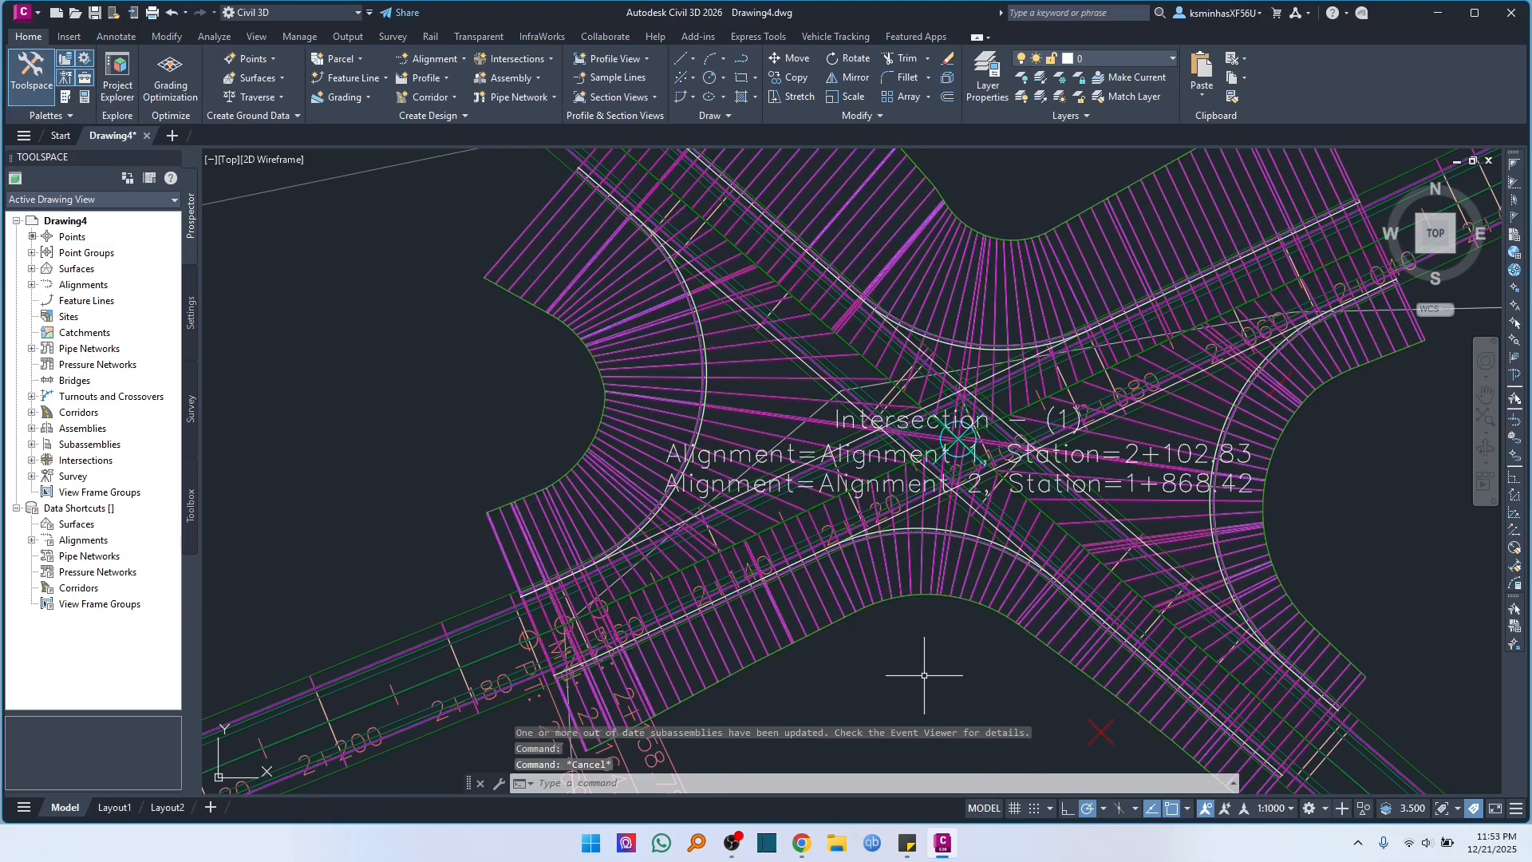
{"action": "scroll", "coordinate": [924, 675], "scroll_direction": "down", "scroll_amount": 6}
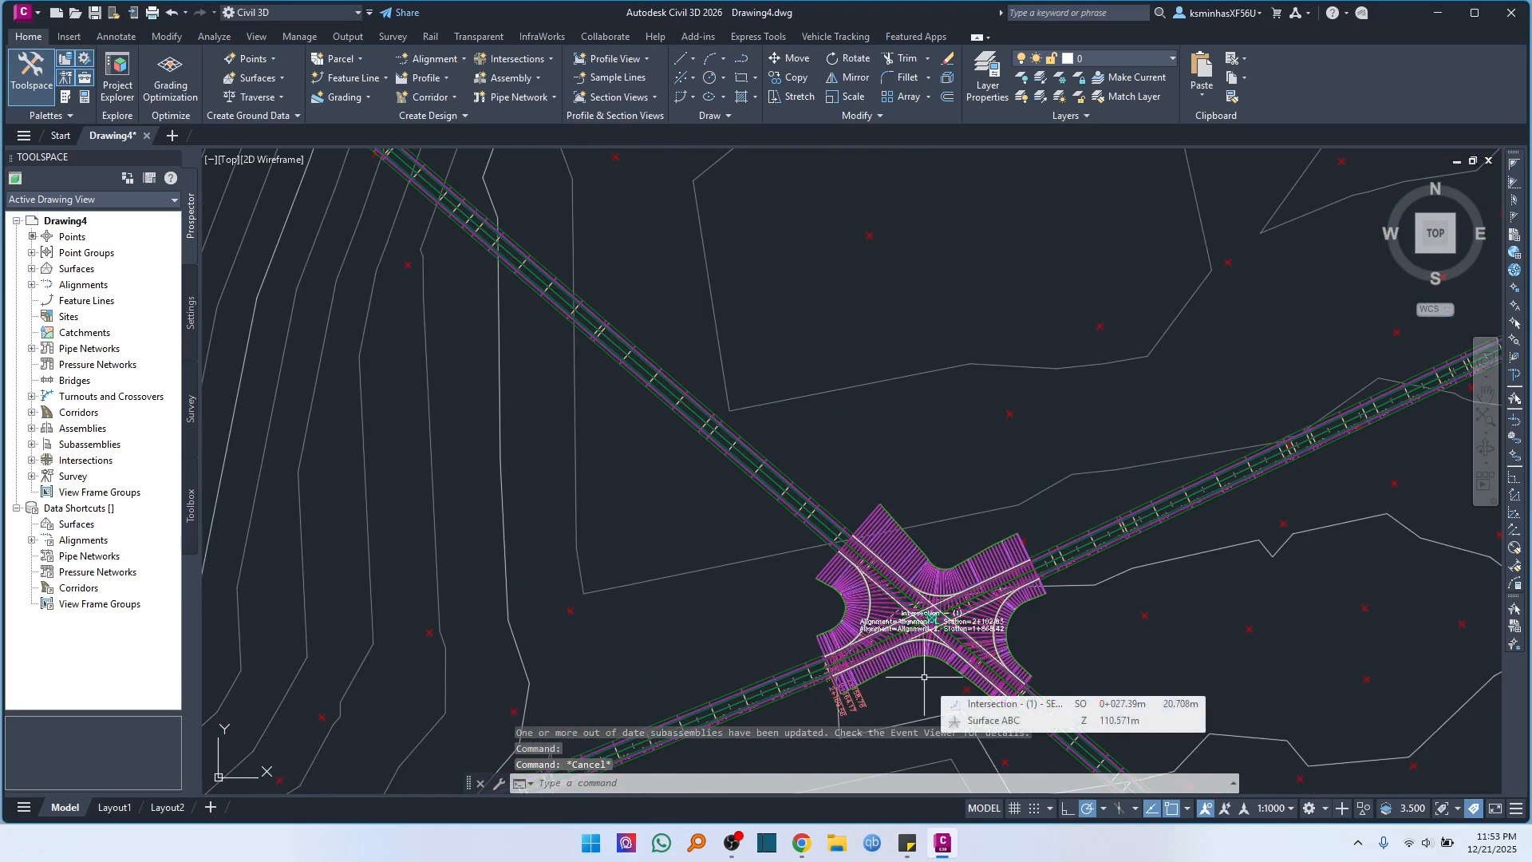
{"action": "middle_click_drag", "start_coordinate": [1105, 660], "coordinate": [1125, 530]}
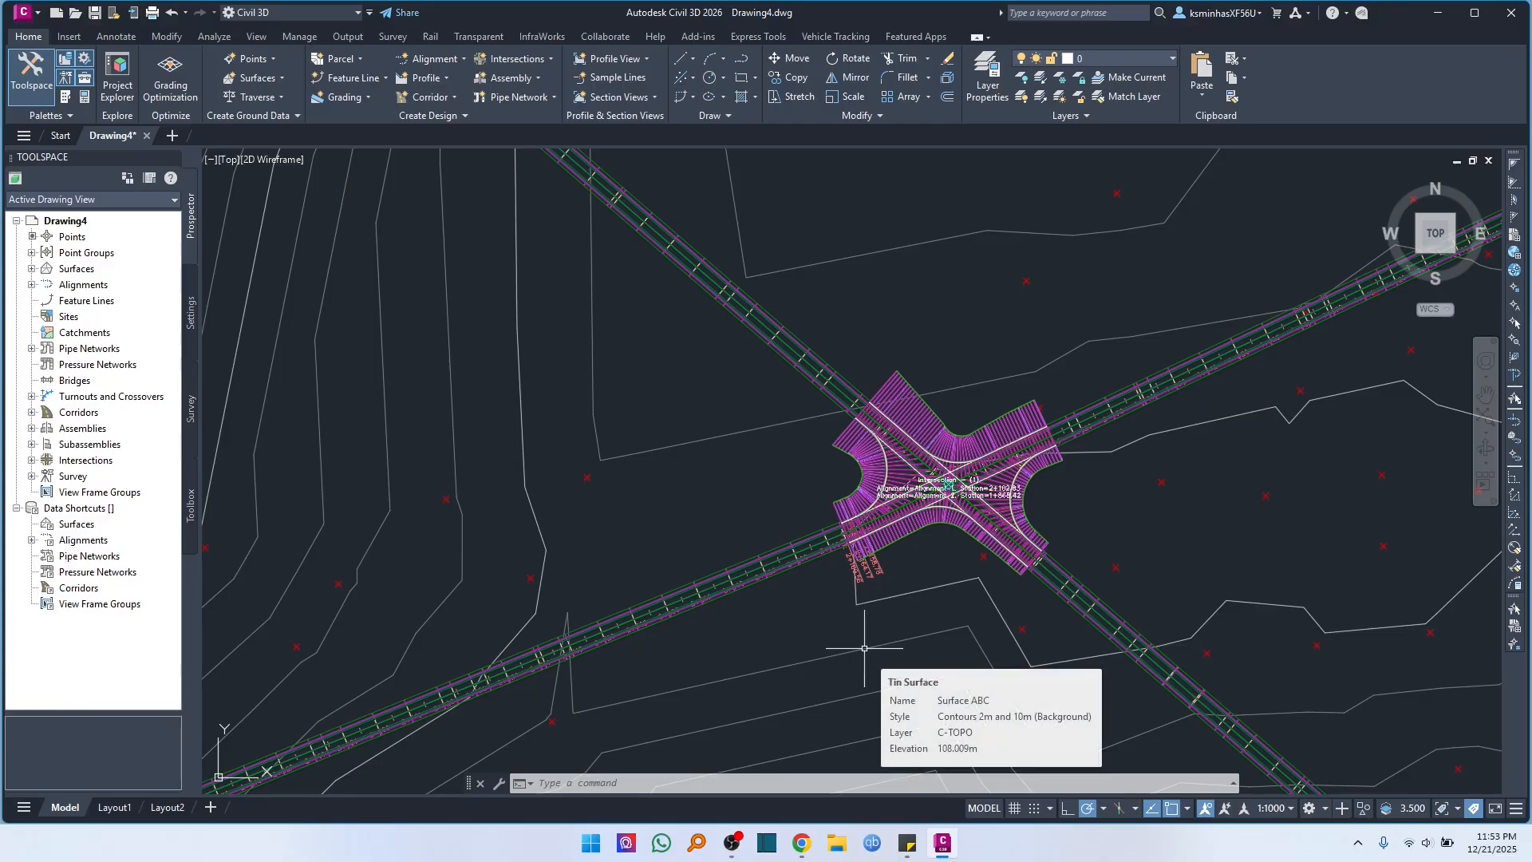
- Select the intersection corridor and edit the intersection offsets, setting the left and right offset values of the primary road, Alignment 1, to 3 m
{"action": "double_click", "coordinate": [939, 411]}
{"action": "scroll", "coordinate": [940, 417], "scroll_direction": "up", "scroll_amount": 4}
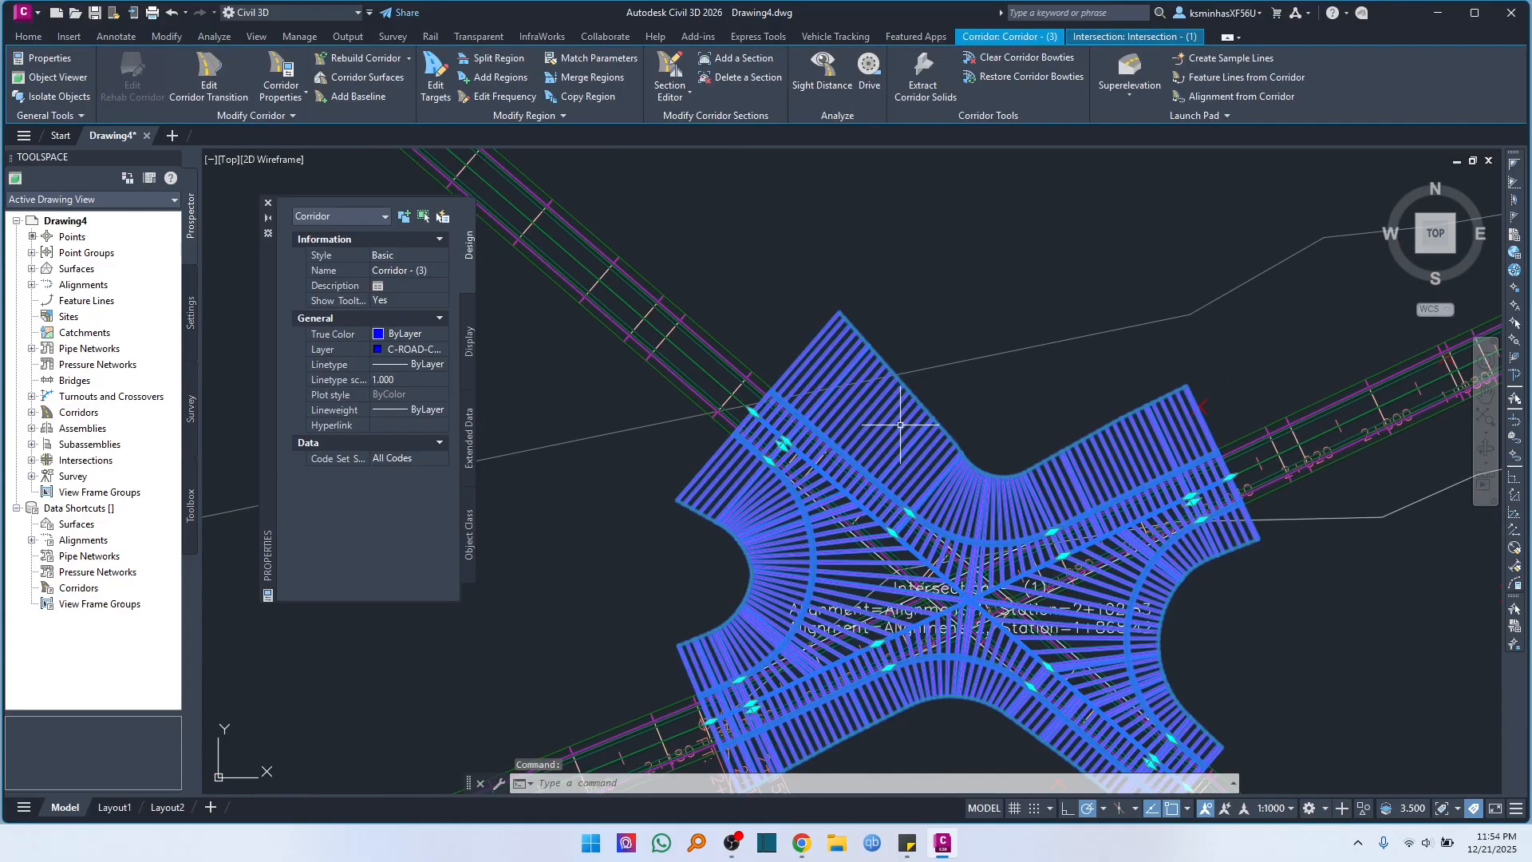
{"action": "left_click", "coordinate": [1119, 37]}
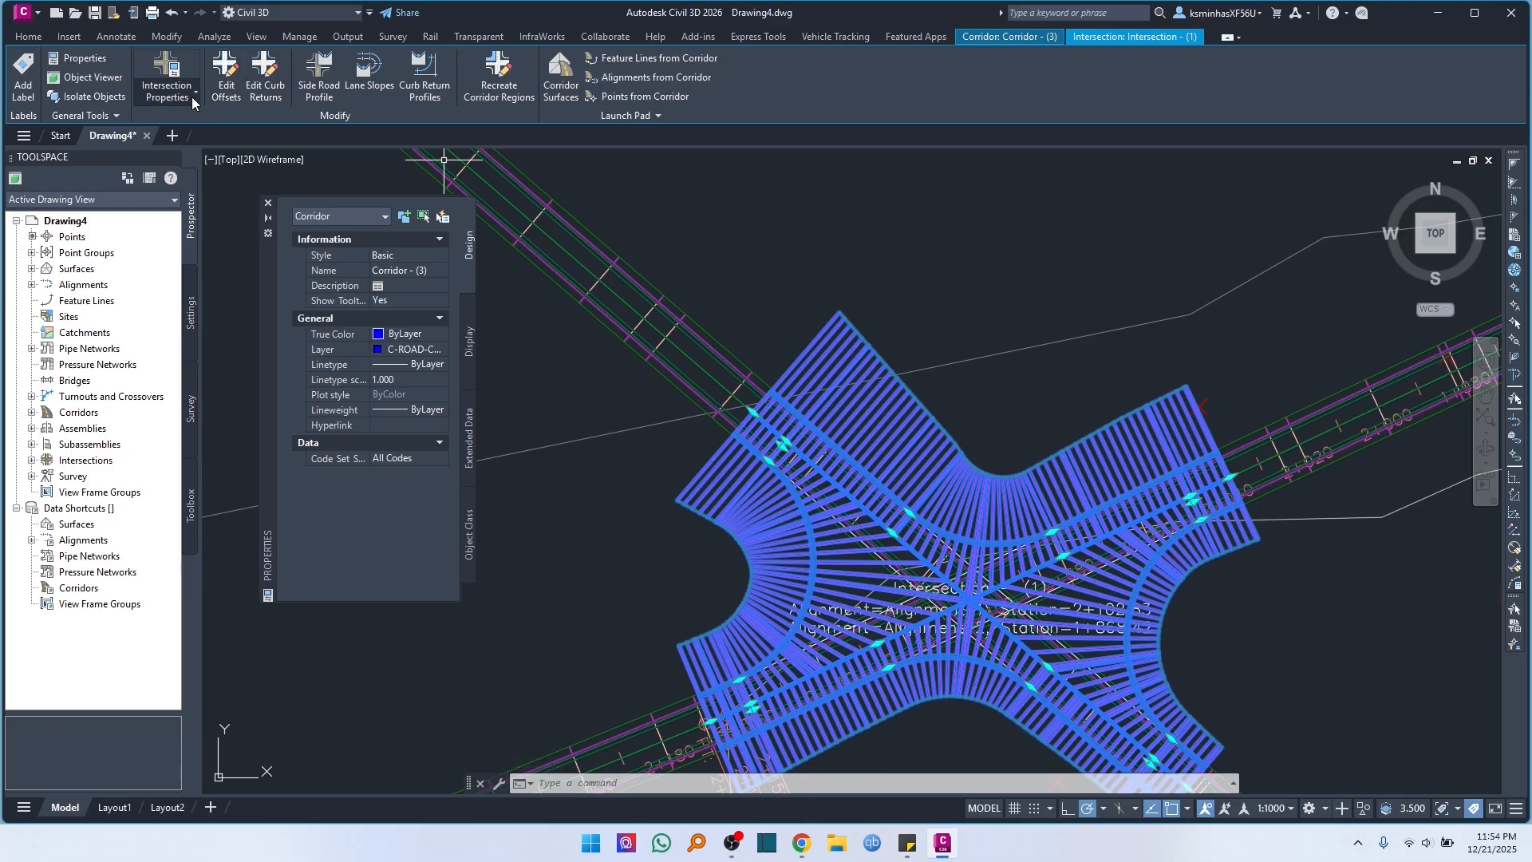
{"action": "left_click", "coordinate": [227, 84]}
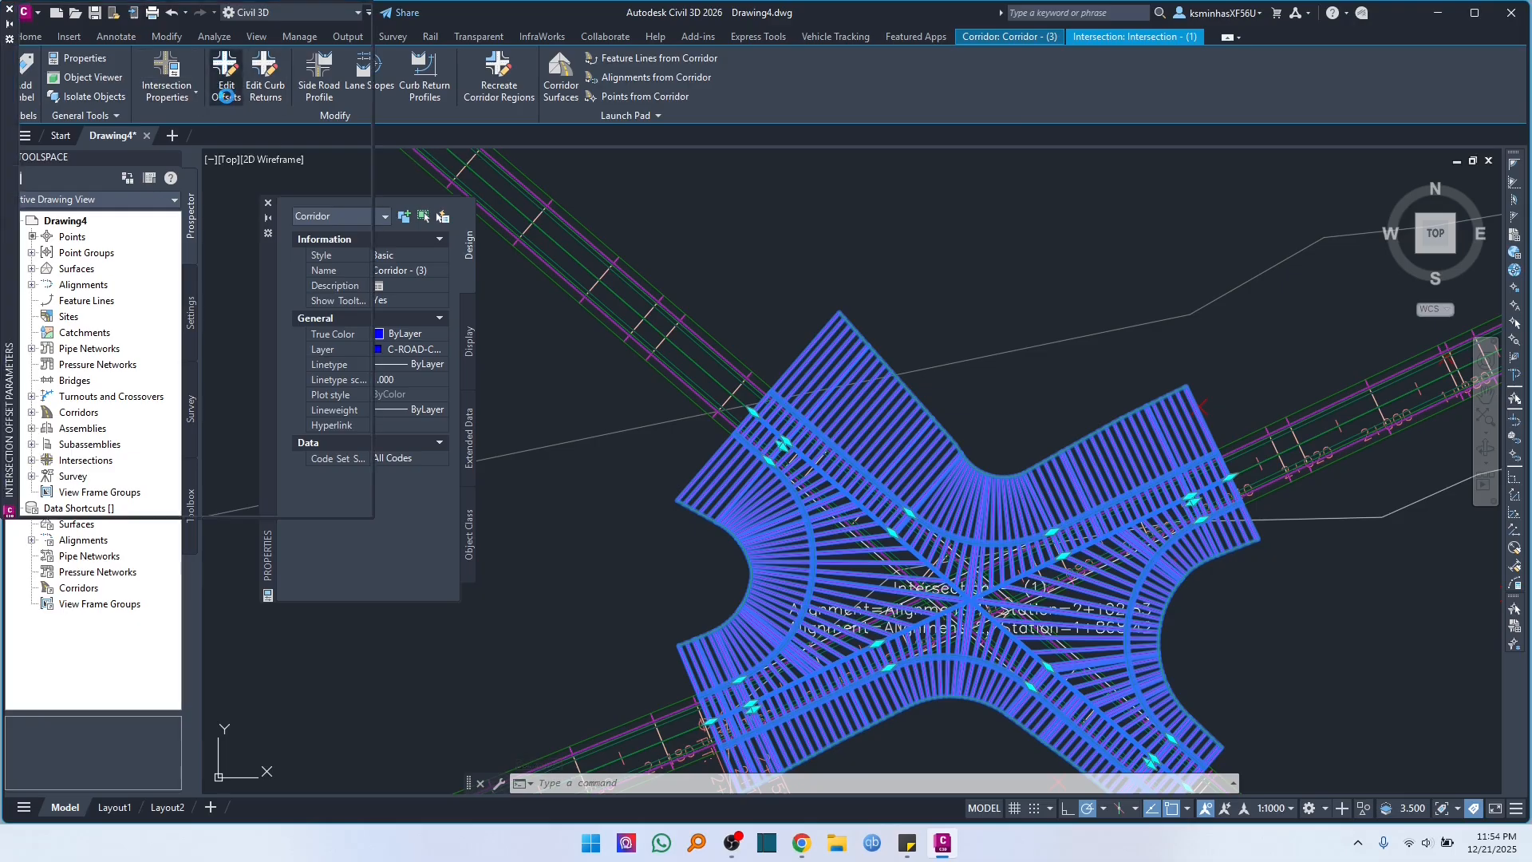
{"action": "left_click", "coordinate": [251, 118]}
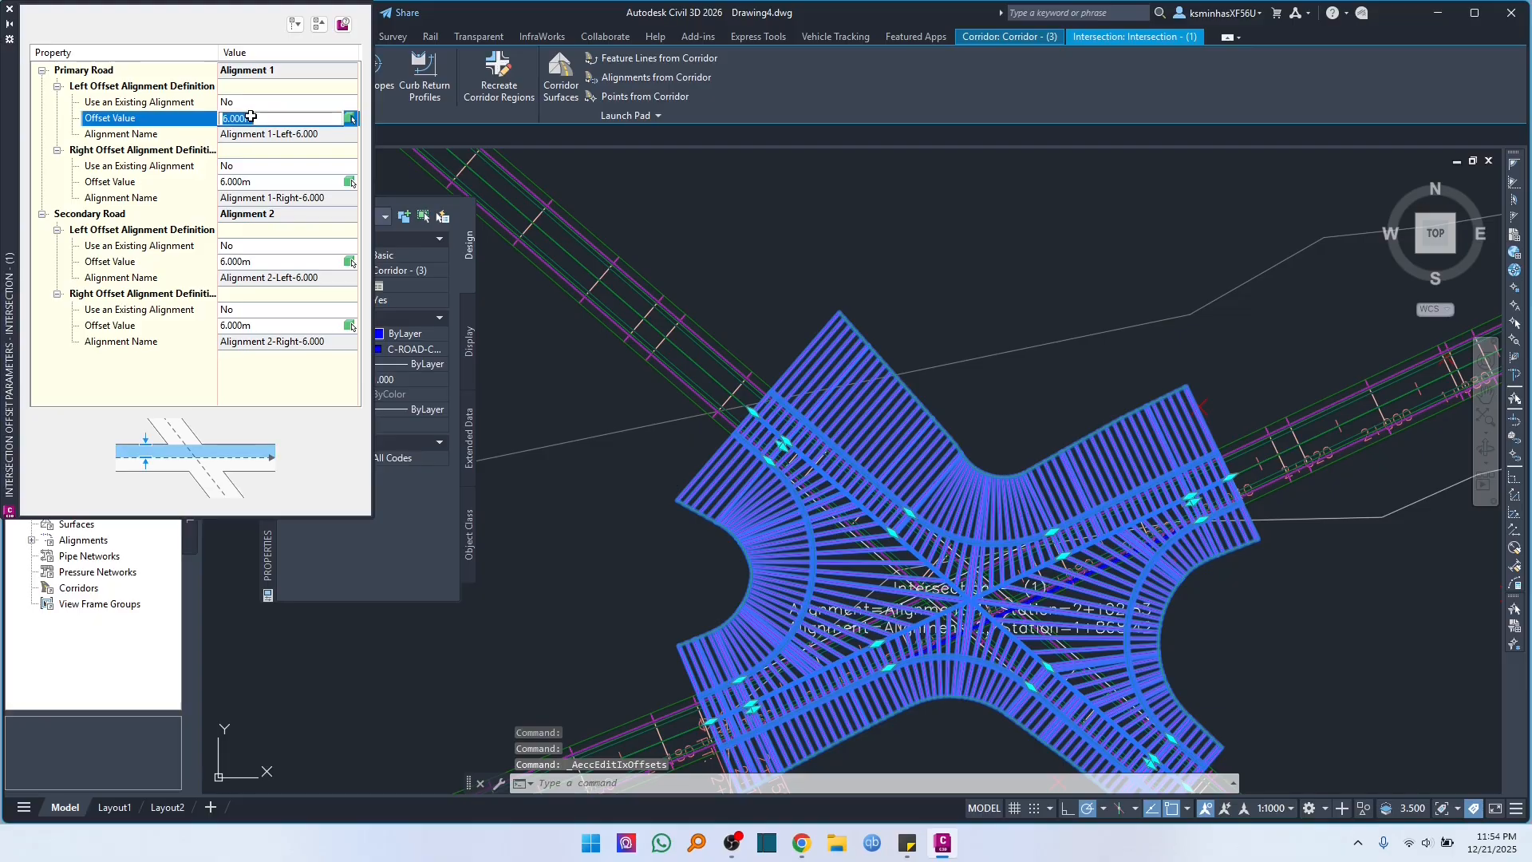
{"action": "type", "text": "3"}
{"action": "key", "text": "Return"}
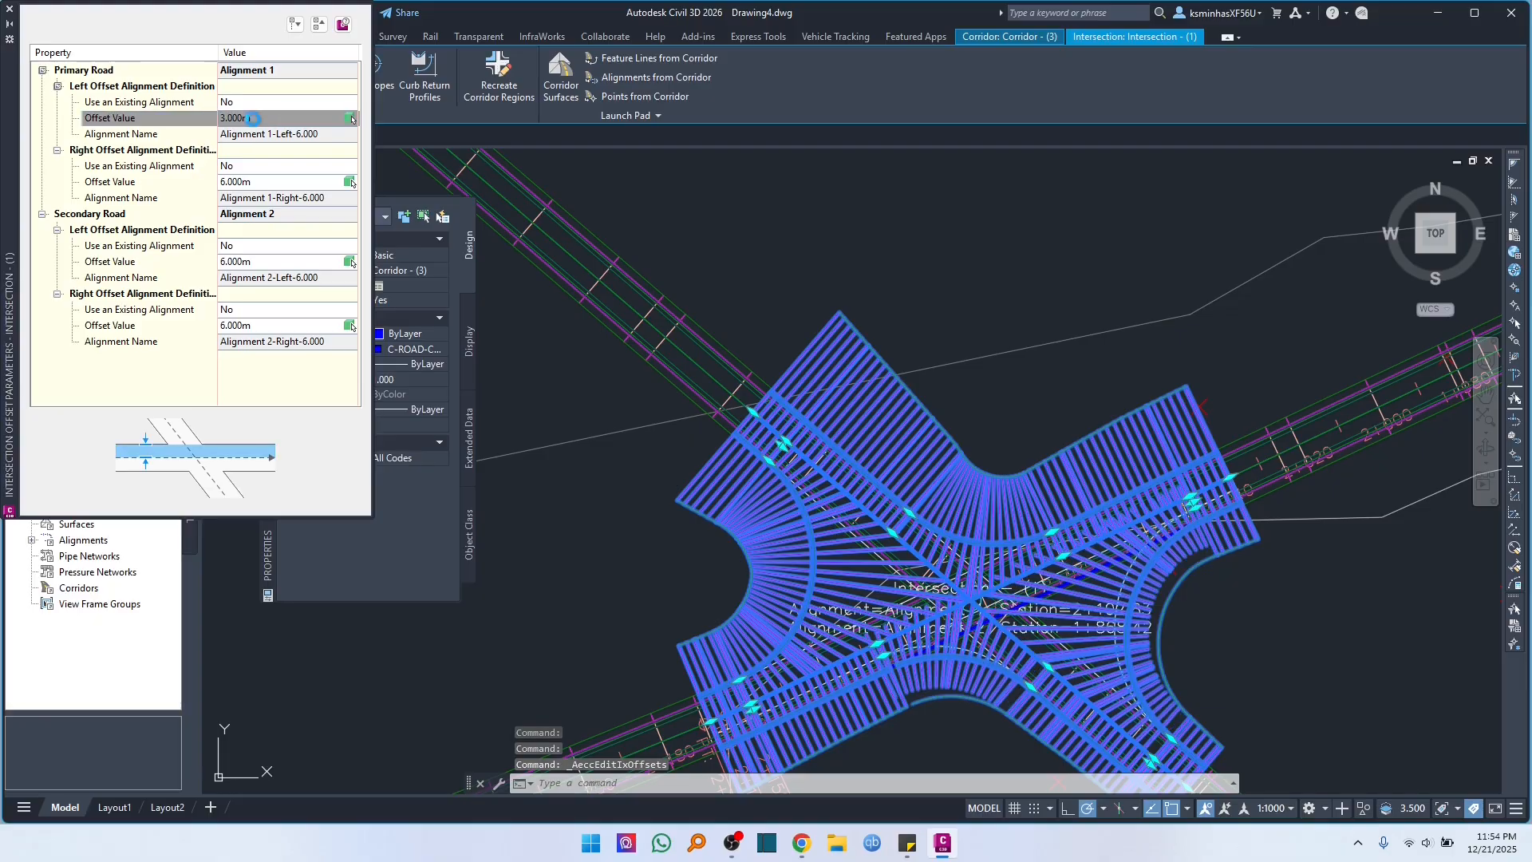
{"action": "left_click", "coordinate": [239, 180]}
{"action": "type", "text": "3"}
{"action": "key", "text": "Return"}
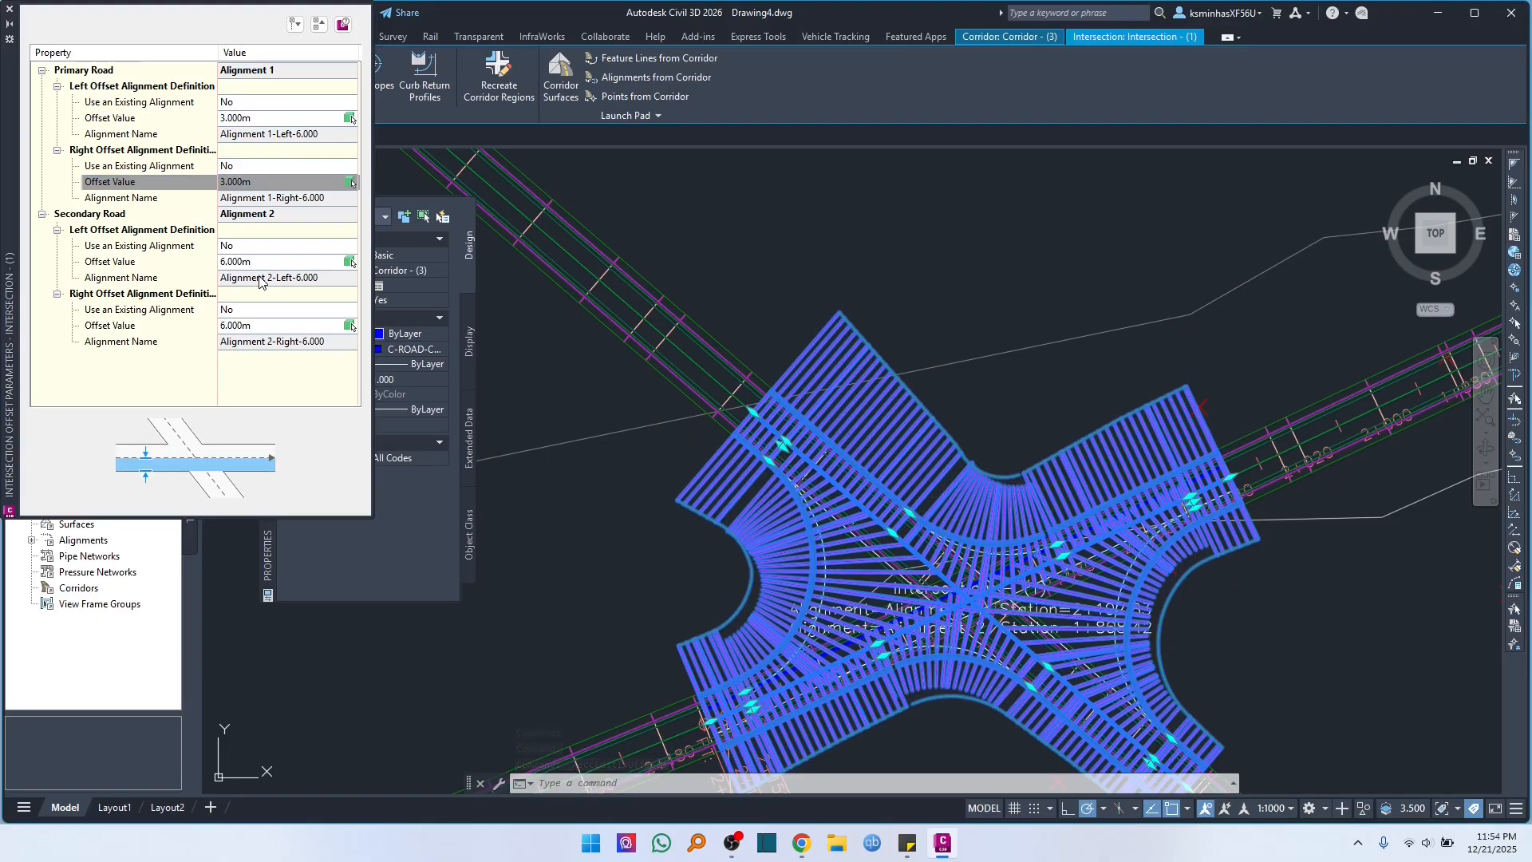
- Set the left and right offset values of the secondary road, Alignment 2, to 3 m and close the offset parameters
{"action": "left_click", "coordinate": [260, 263]}
{"action": "type", "text": "3"}
{"action": "key", "text": "Return"}
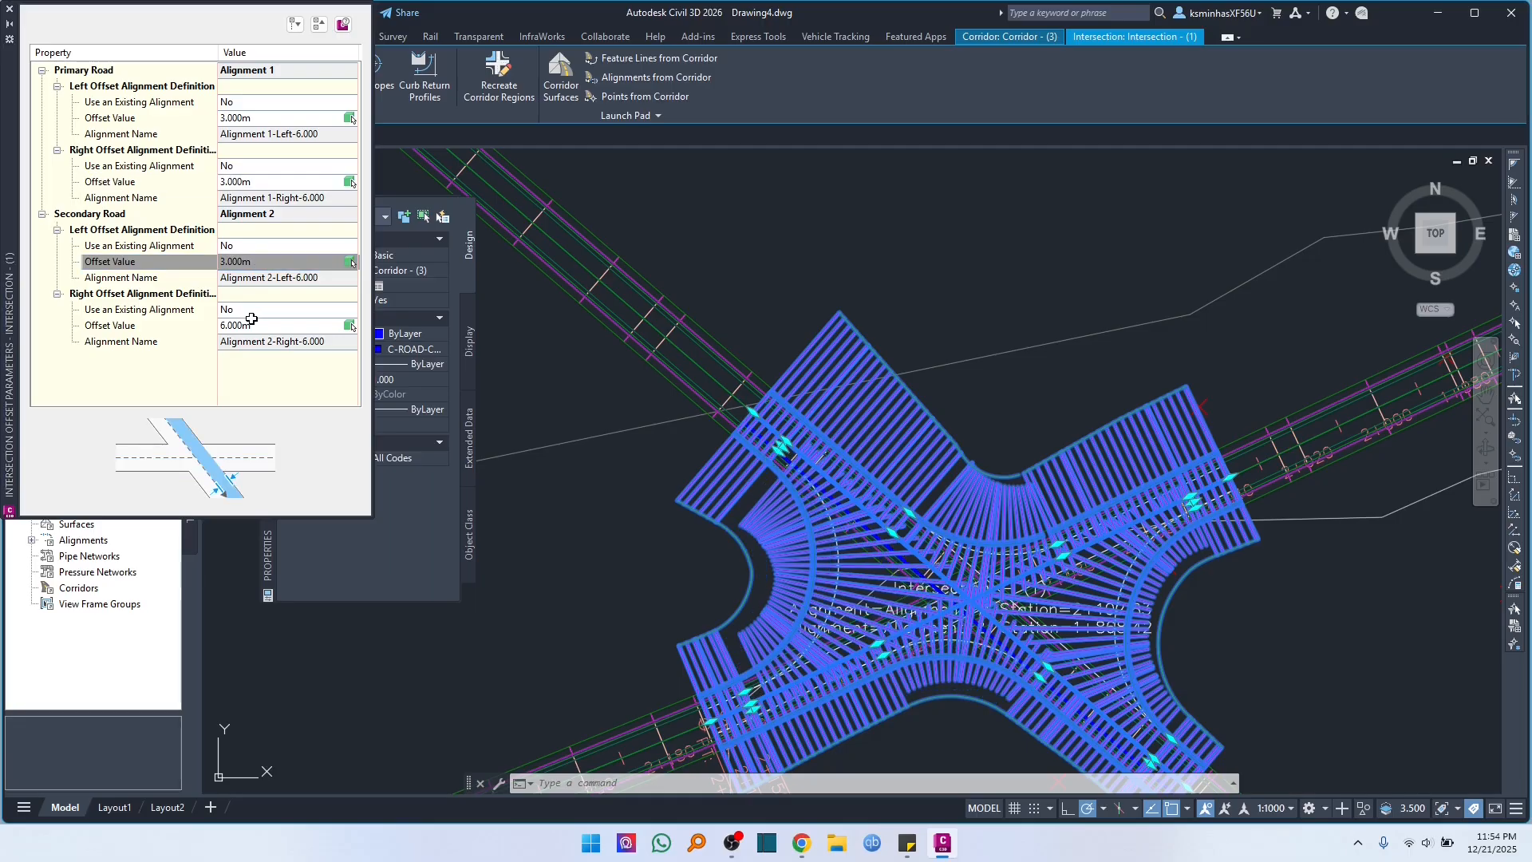
{"action": "left_click", "coordinate": [249, 325]}
{"action": "type", "text": "3"}
{"action": "key", "text": "Return"}
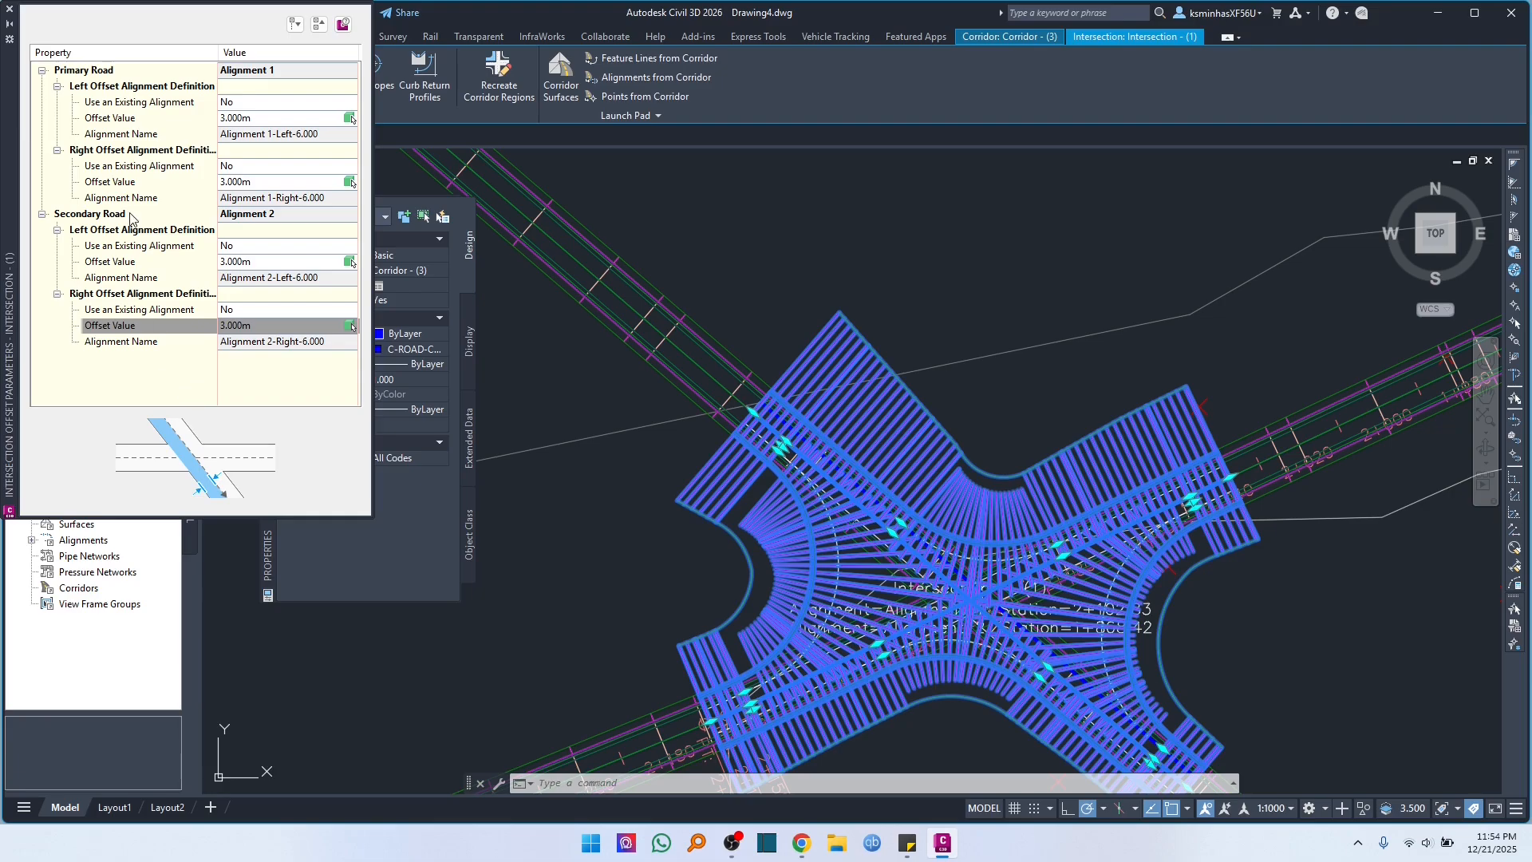
{"action": "left_click", "coordinate": [11, 11]}
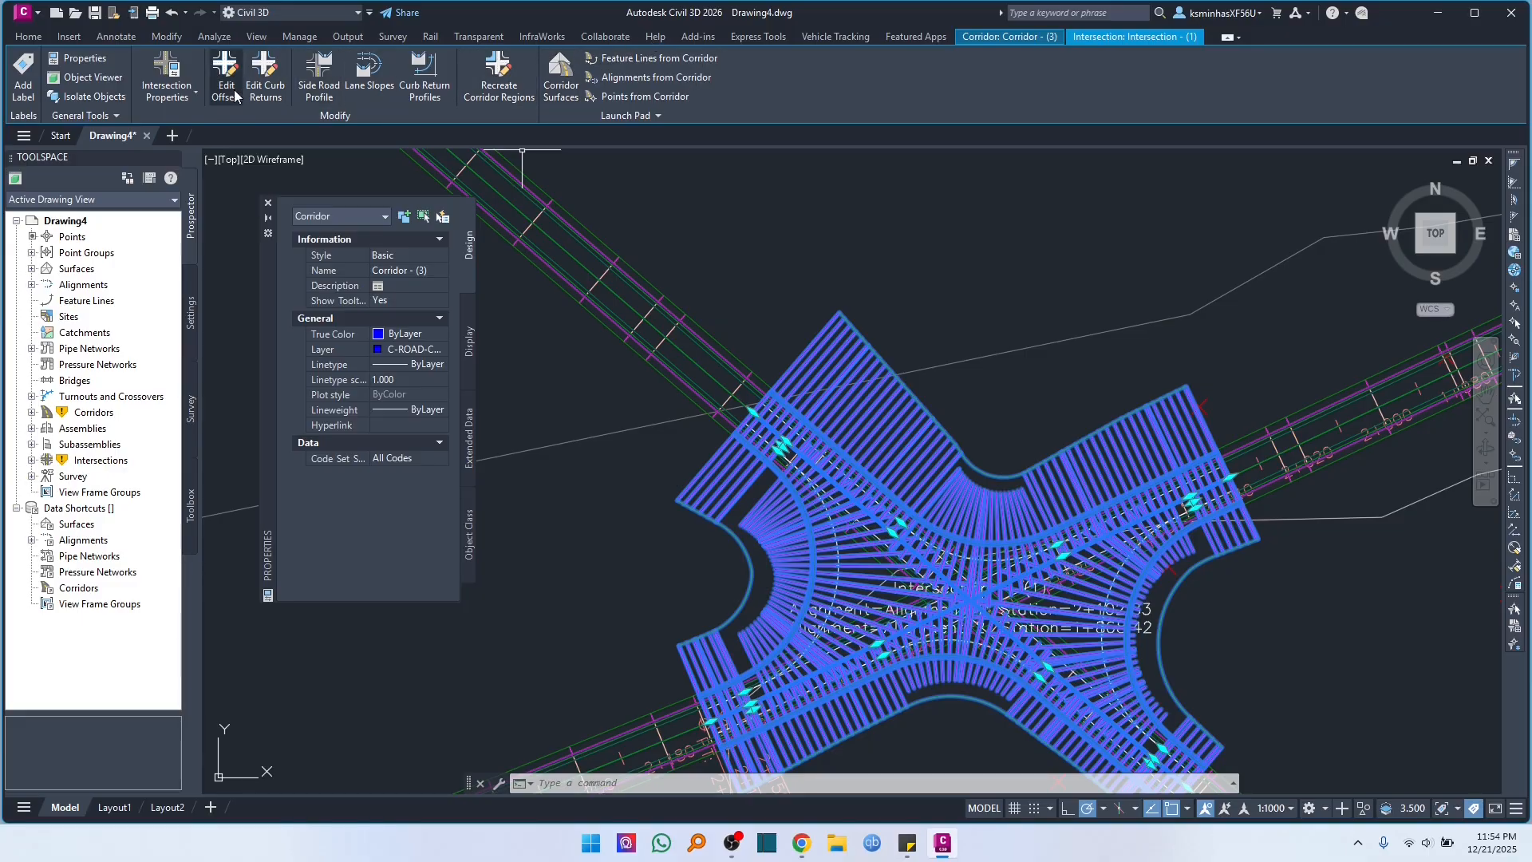
- Edit the intersection's curb returns, setting the radius of the SE - Quadrant to 10 m
{"action": "left_click", "coordinate": [259, 90]}
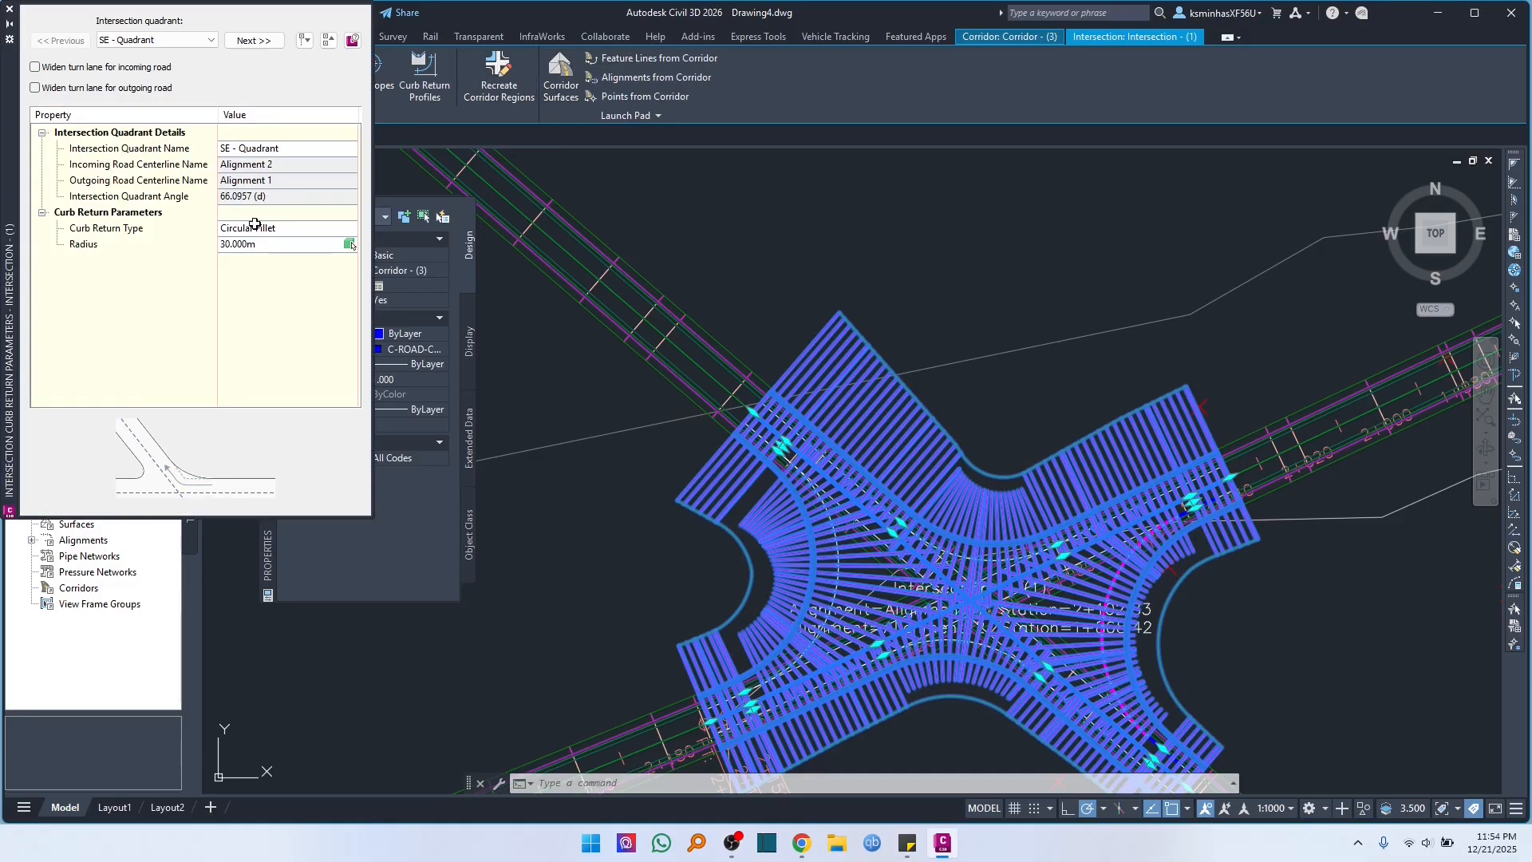
{"action": "left_click", "coordinate": [256, 245]}
{"action": "type", "text": "10"}
{"action": "key", "text": "Return"}
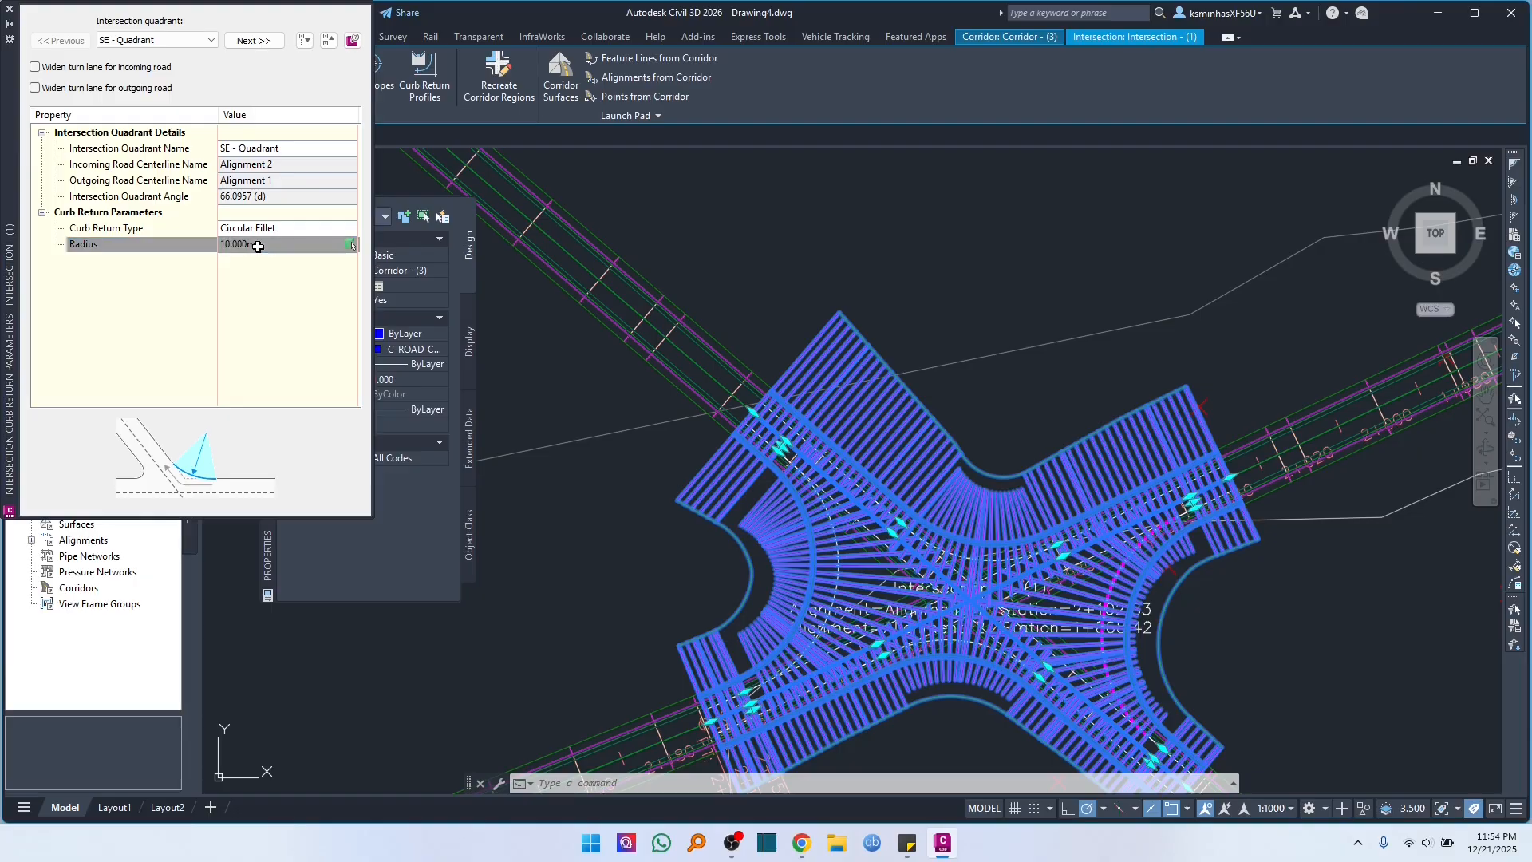
{"action": "left_click", "coordinate": [267, 147]}
- Switch to the SE - Quadrant (1) curb return and set its circular fillet radius to 10 m
{"action": "left_click", "coordinate": [211, 40]}
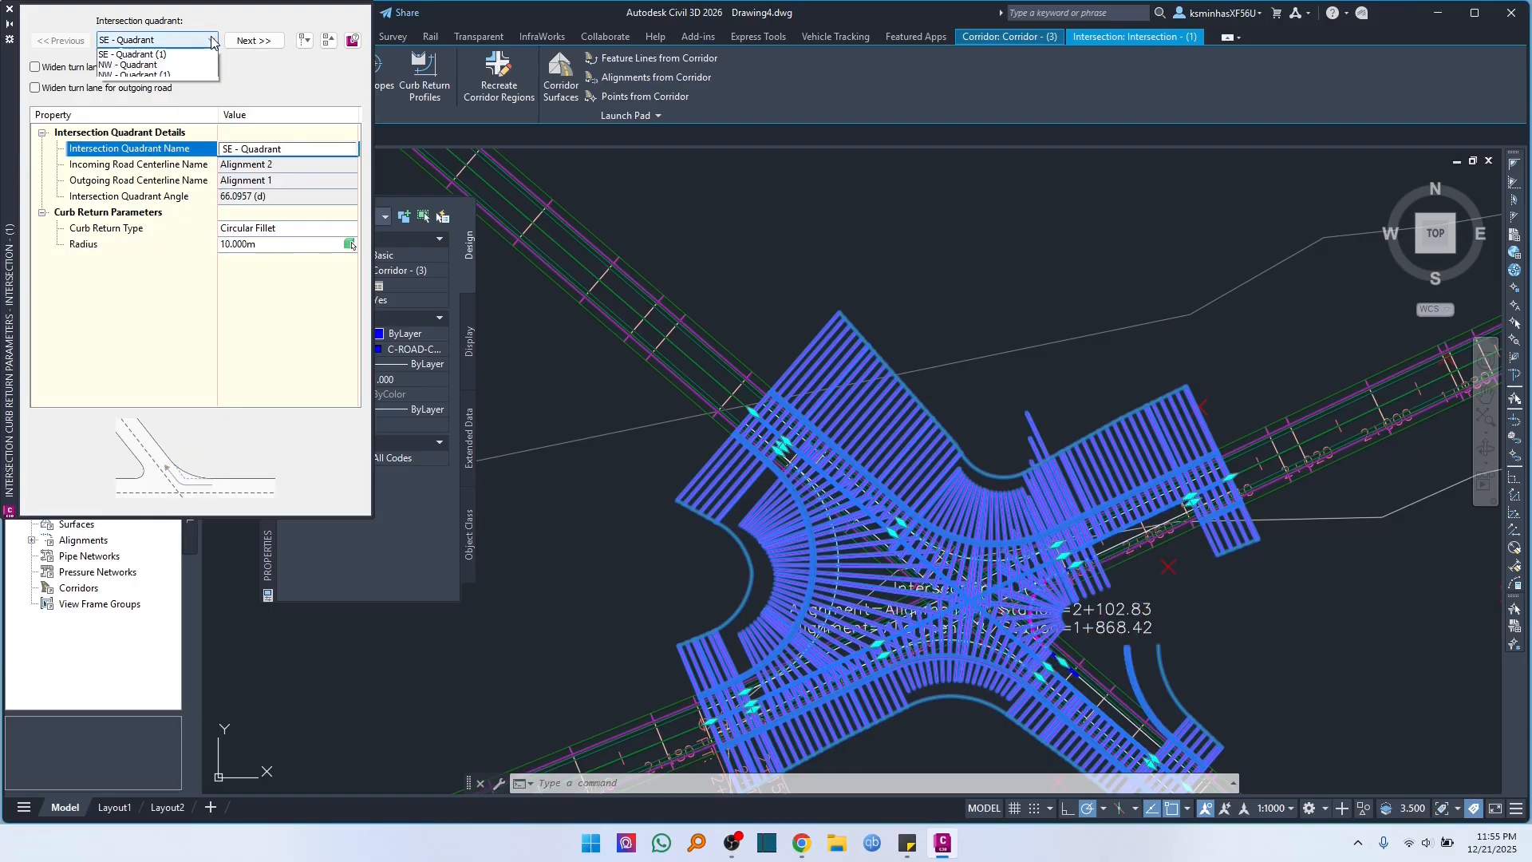
{"action": "left_click", "coordinate": [144, 62]}
{"action": "left_click", "coordinate": [250, 244]}
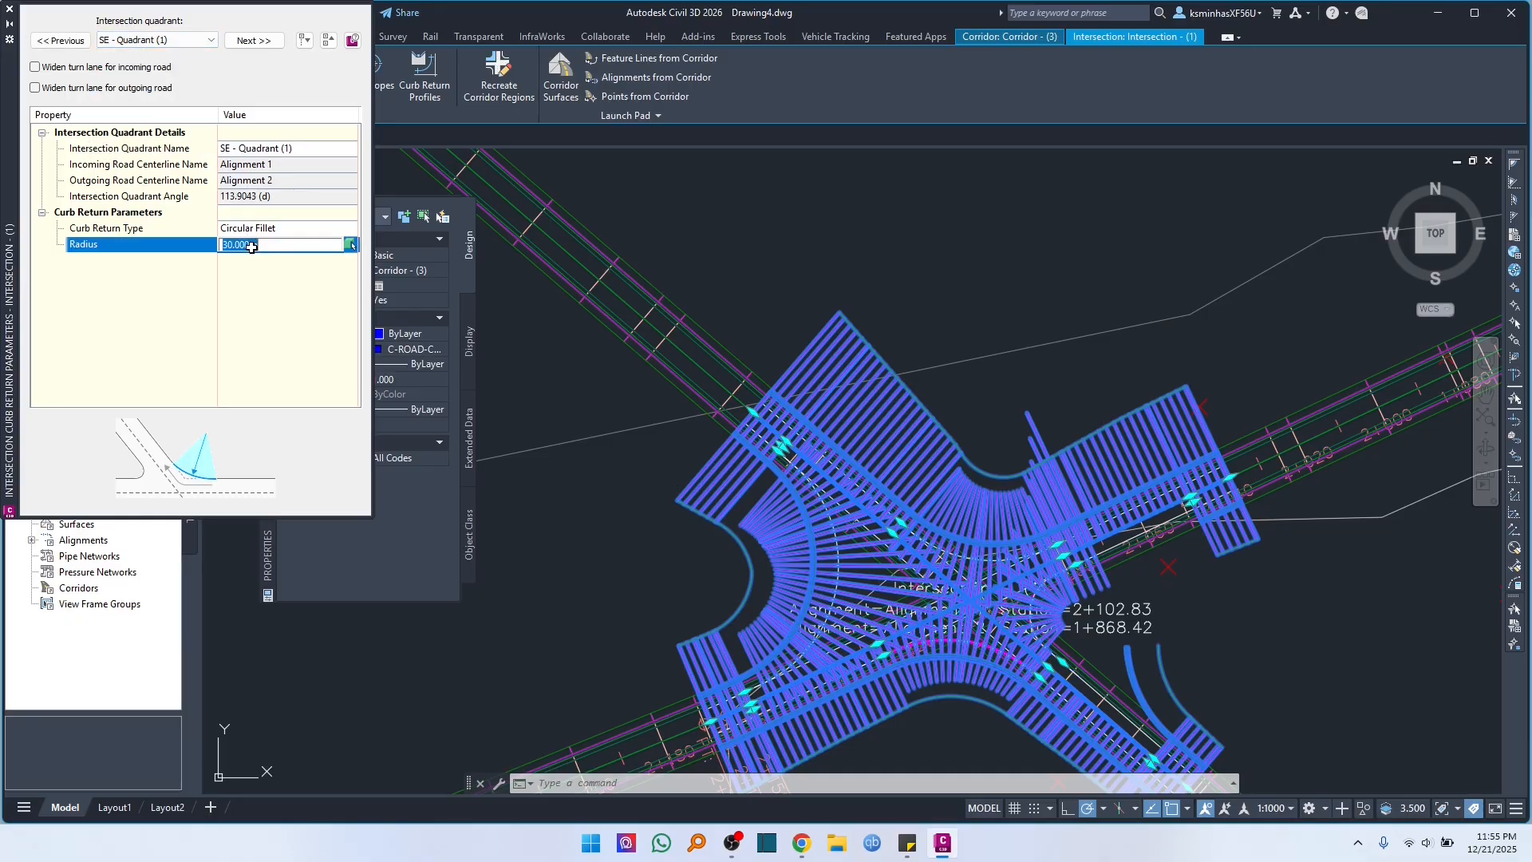
{"action": "type", "text": "10"}
{"action": "key", "text": "Return"}
- Set the curb return radius of the NW - Quadrant to 10 m
{"action": "left_click", "coordinate": [150, 40]}
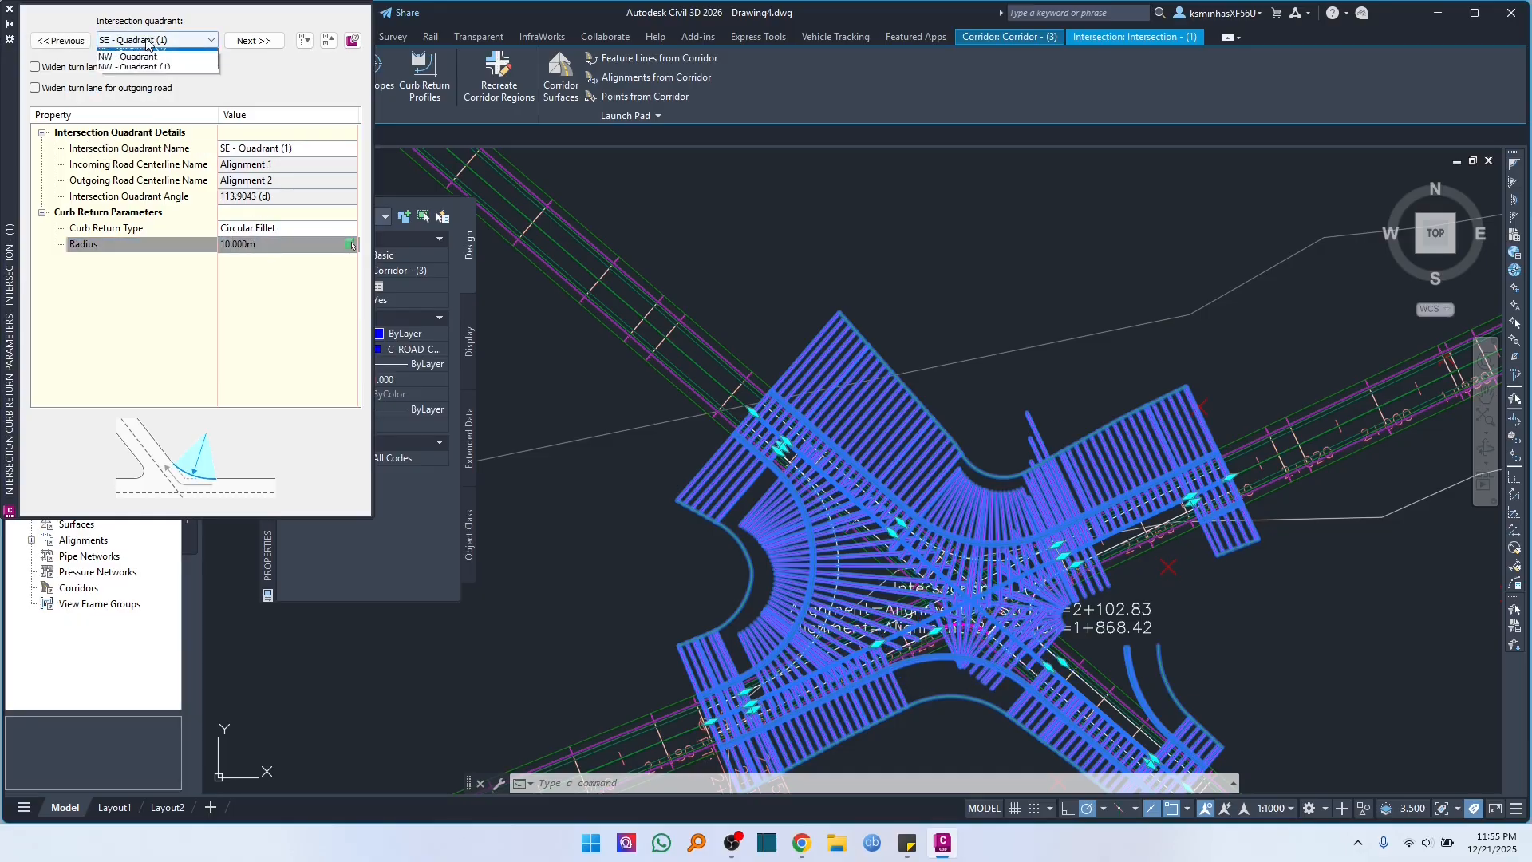
{"action": "left_click", "coordinate": [136, 50]}
{"action": "left_click", "coordinate": [246, 243]}
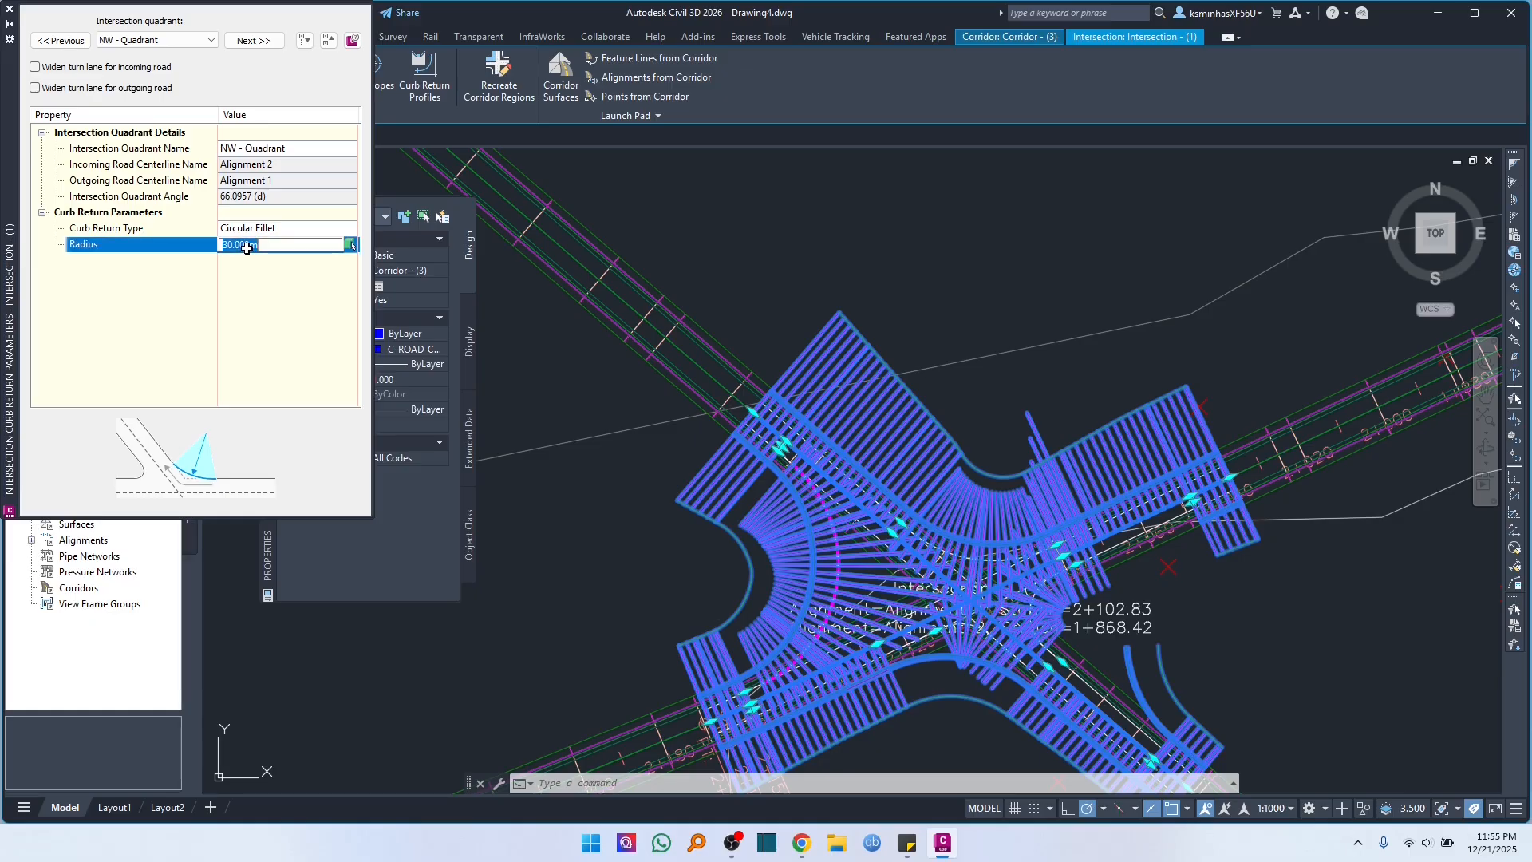
{"action": "type", "text": "10"}
{"action": "key", "text": "Return"}
- Set the curb return radius of the NW - Quadrant (1) to 10 m
{"action": "left_click", "coordinate": [169, 41]}
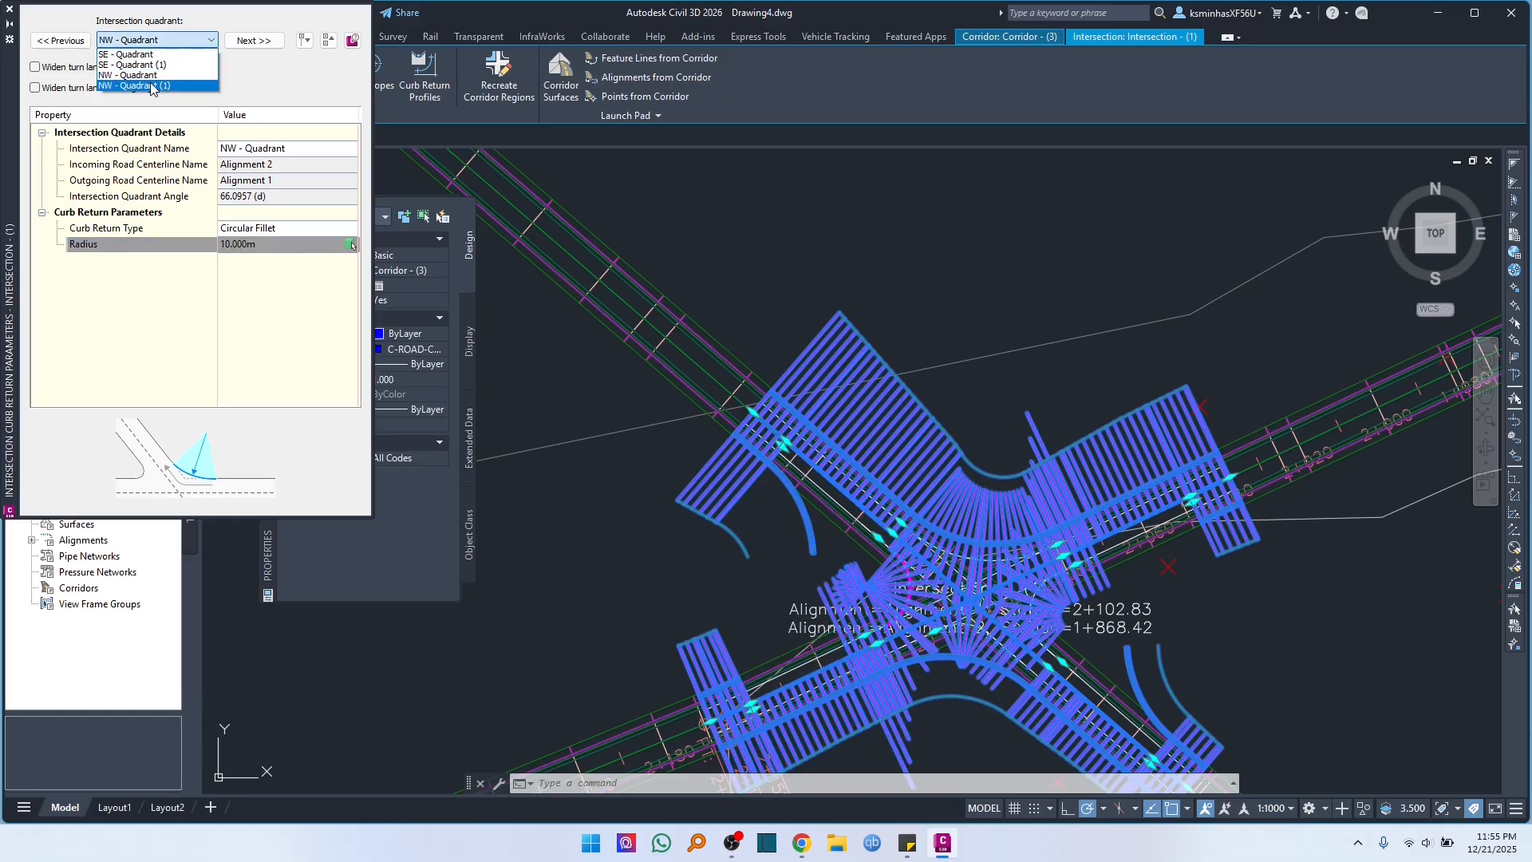
{"action": "left_click", "coordinate": [153, 89]}
{"action": "left_click", "coordinate": [242, 246]}
{"action": "type", "text": "10"}
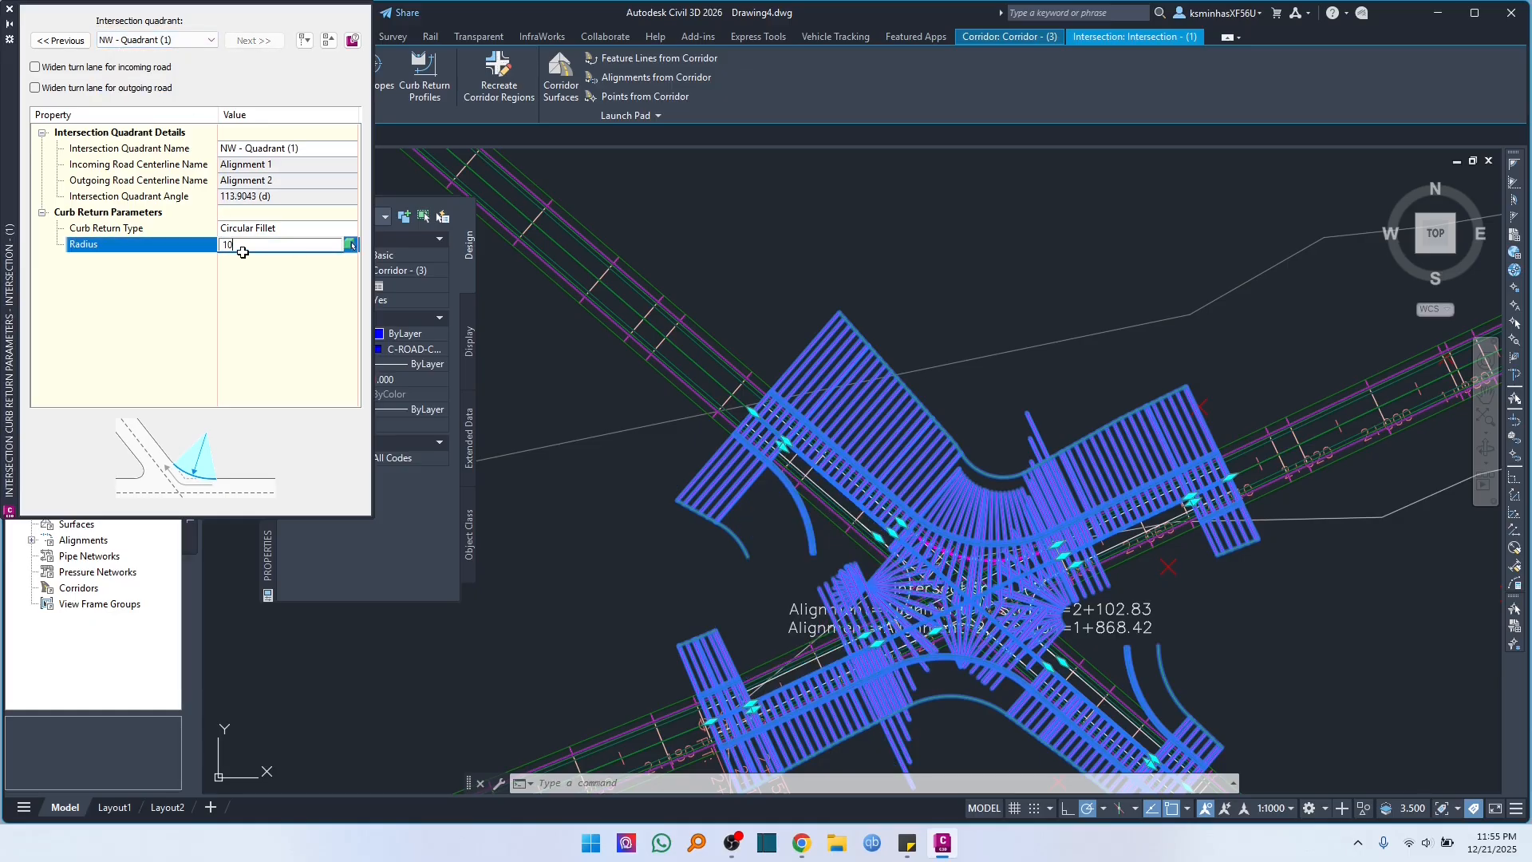
{"action": "key", "text": "Return"}
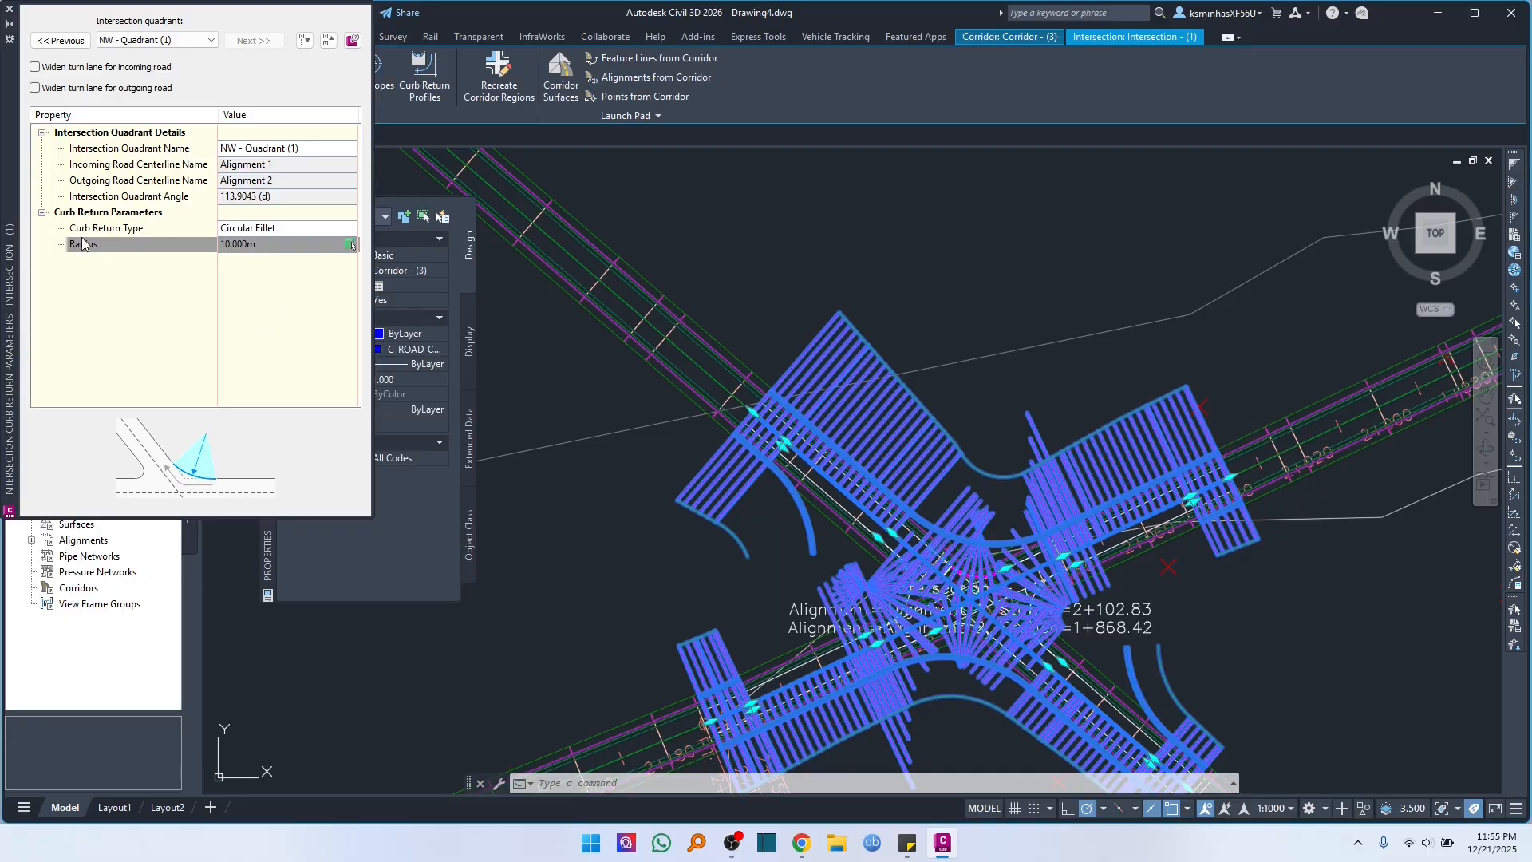
- Enable turn lane widening for the incoming and outgoing roads of NW - Quadrant (1), close the curb return parameters and inspect the intersection
{"action": "left_click", "coordinate": [35, 68]}
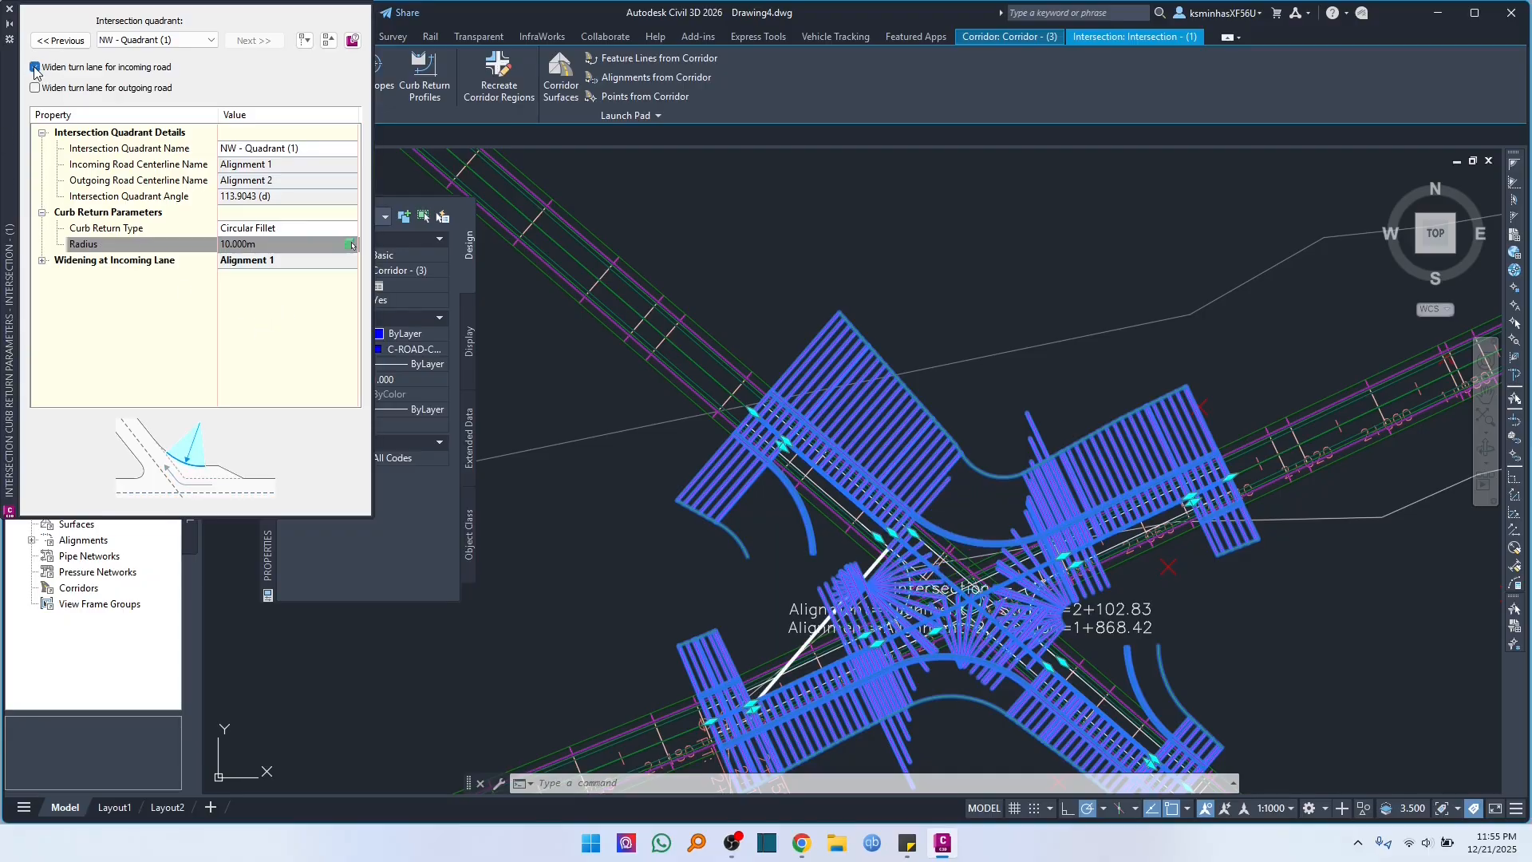
{"action": "left_click", "coordinate": [36, 88]}
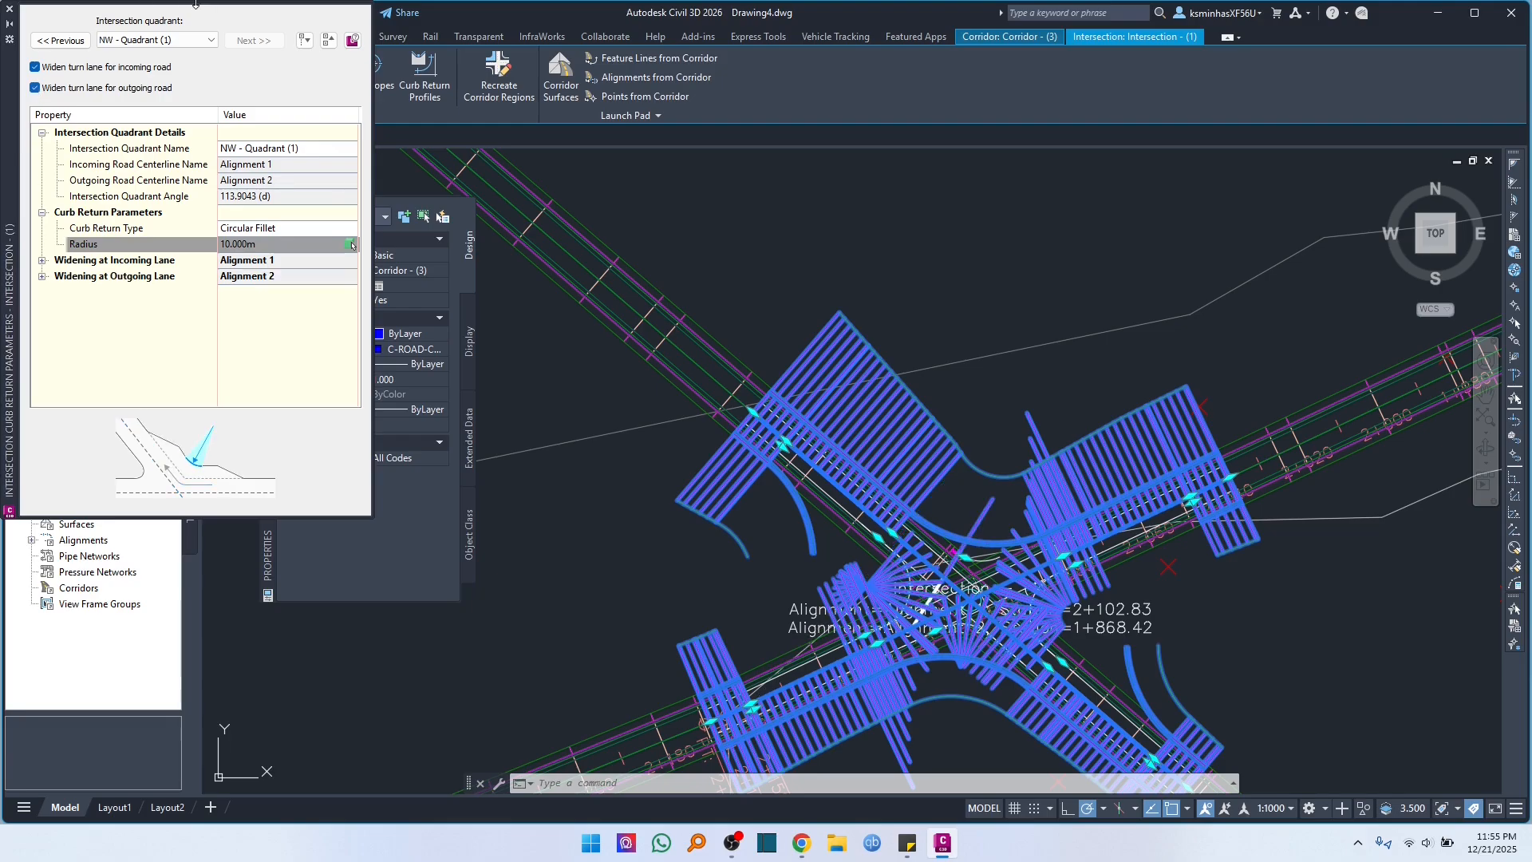
{"action": "left_click", "coordinate": [9, 8]}
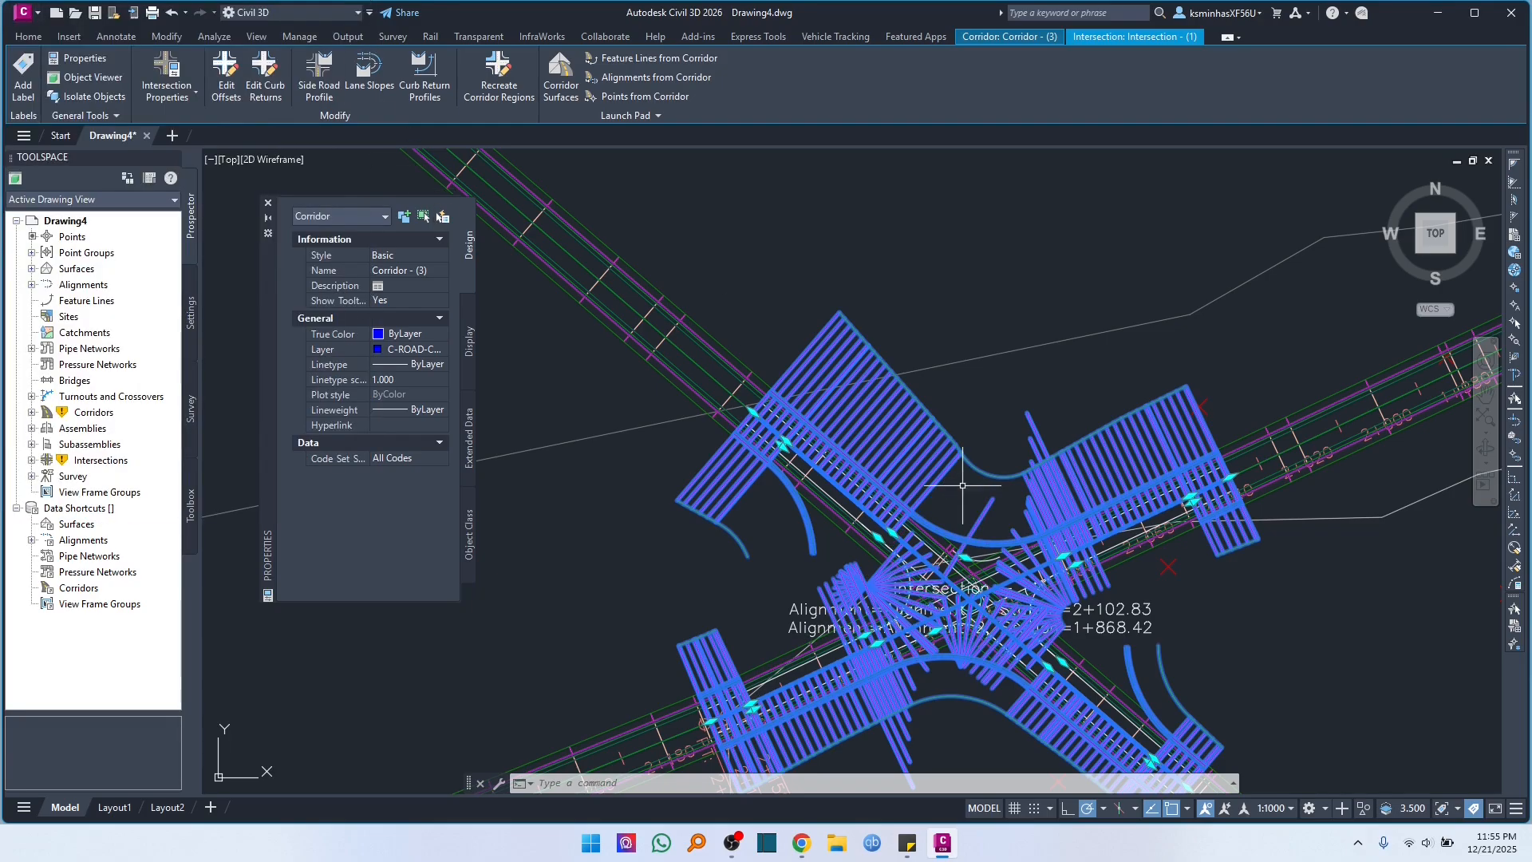
{"action": "scroll", "coordinate": [977, 679], "scroll_direction": "up", "scroll_amount": 6}
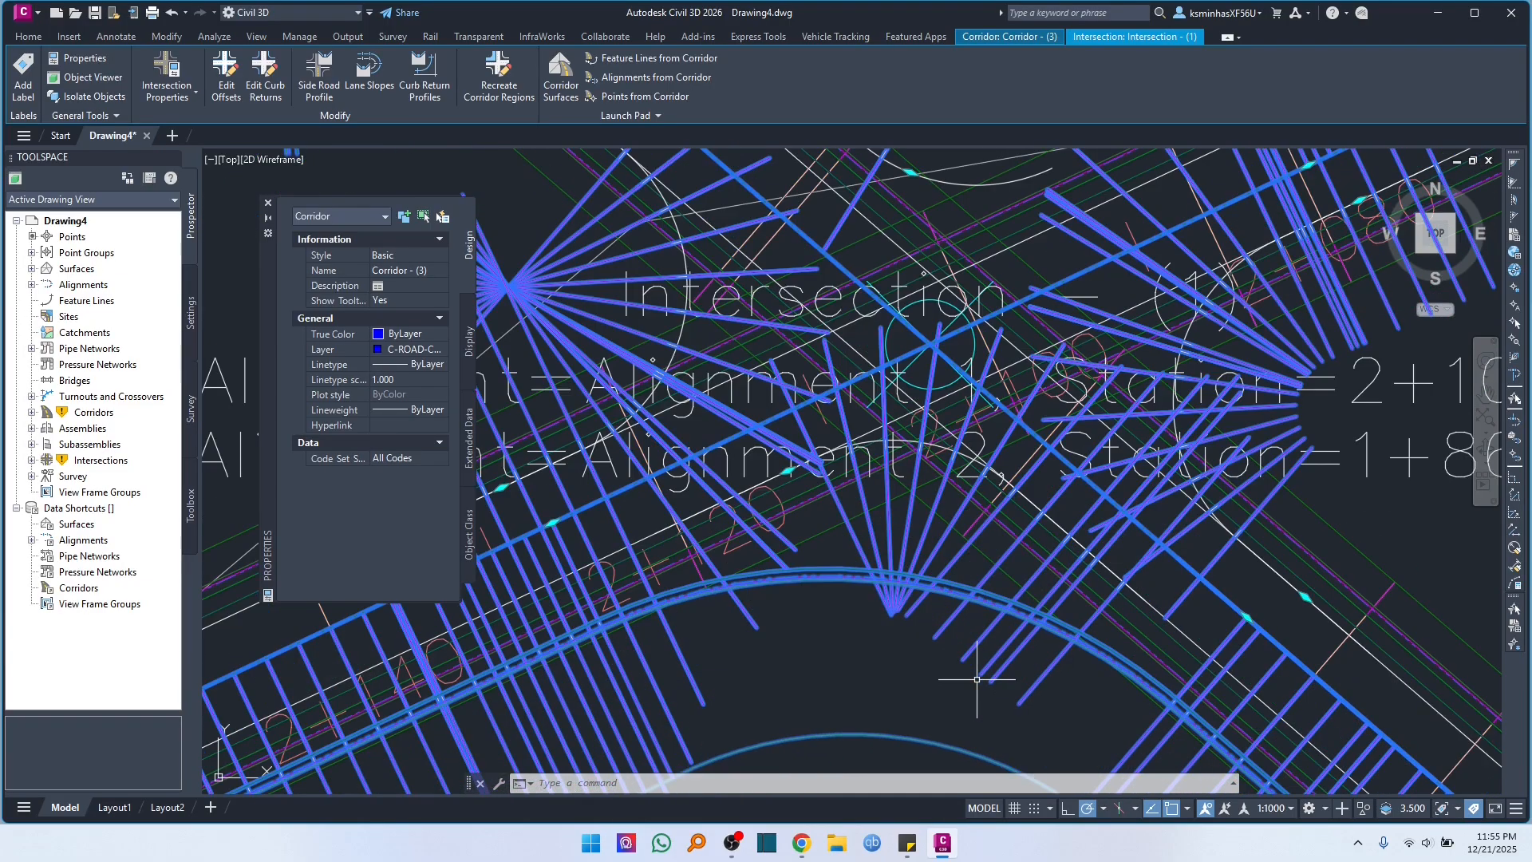
{"action": "scroll", "coordinate": [977, 679], "scroll_direction": "down", "scroll_amount": 4}
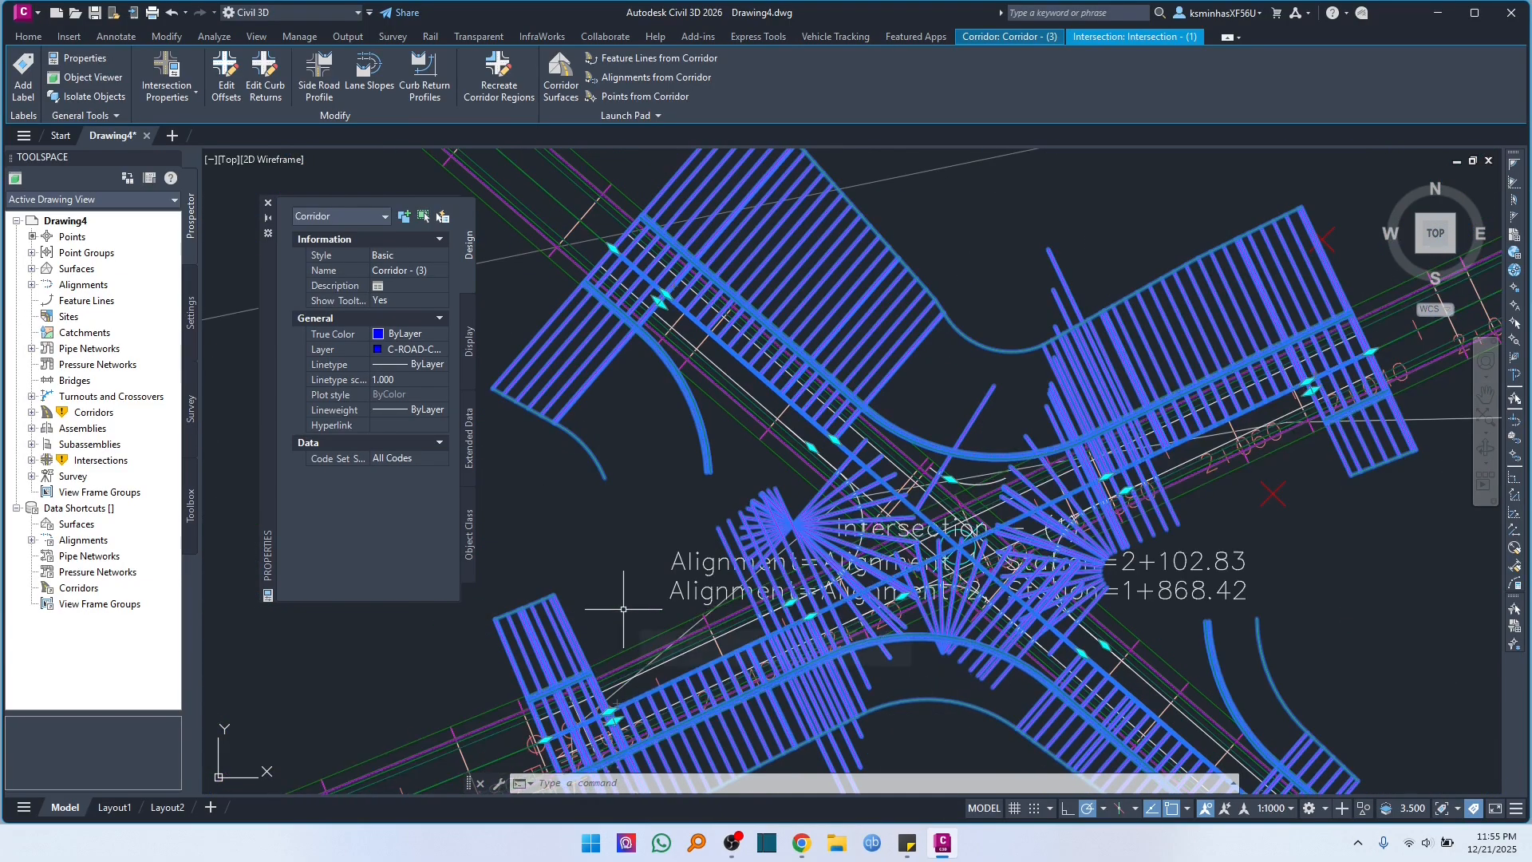